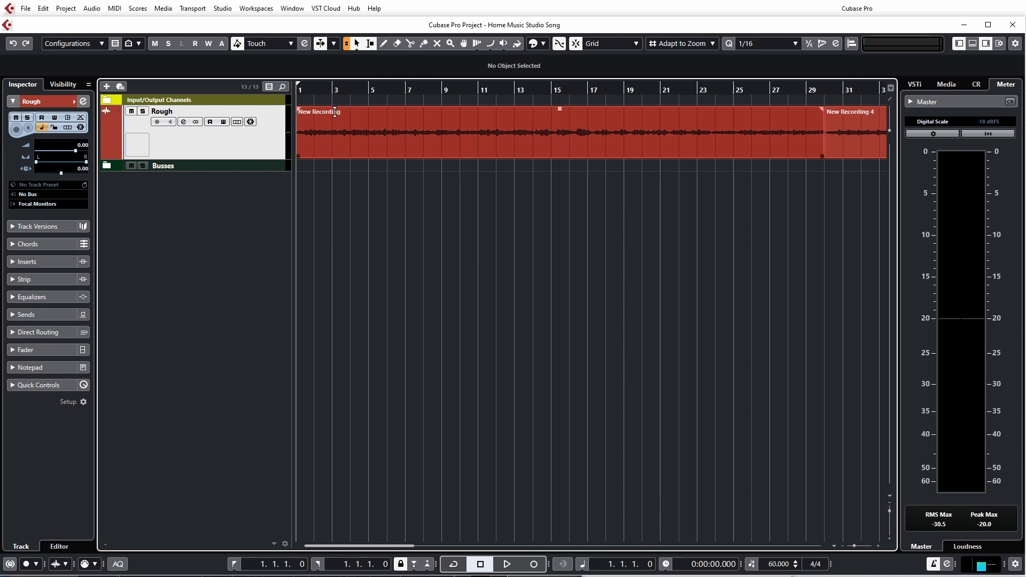
Step: Play back the opening bars of the Rough recording and stop playback
key("space")
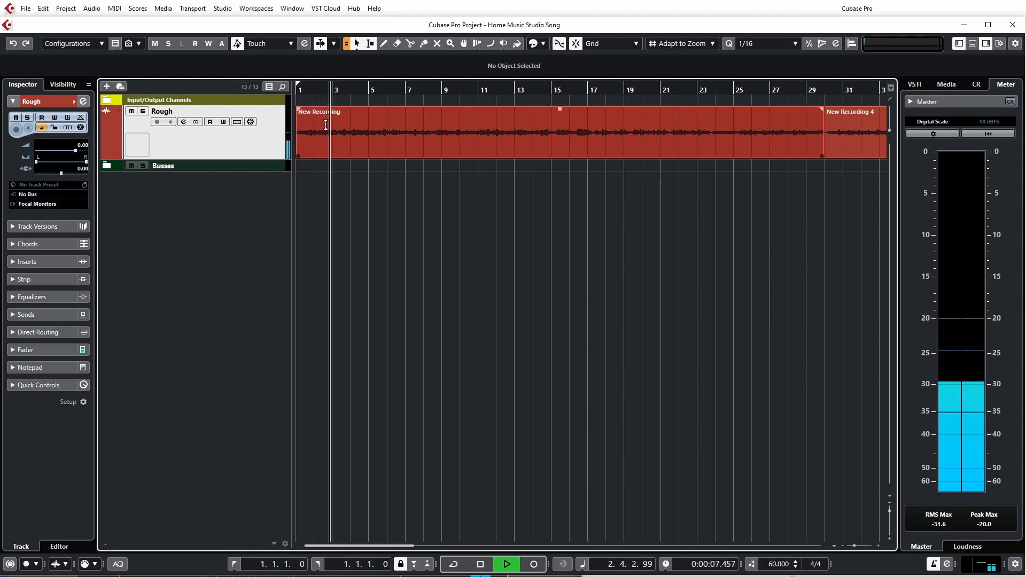
key("space")
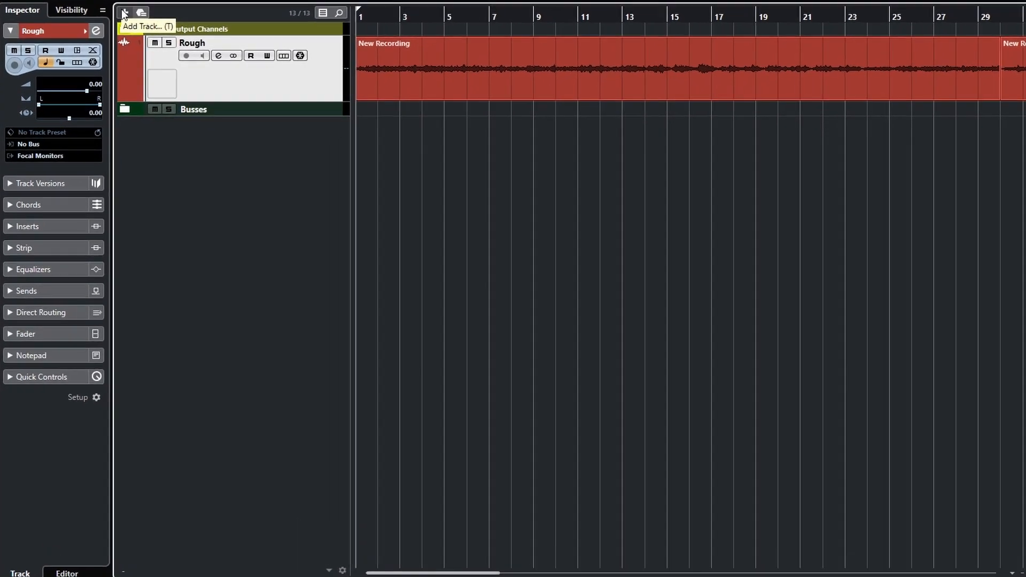
Step: Set up a new instrument track with its audio output routed to DrumBuss
left_click(124, 13)
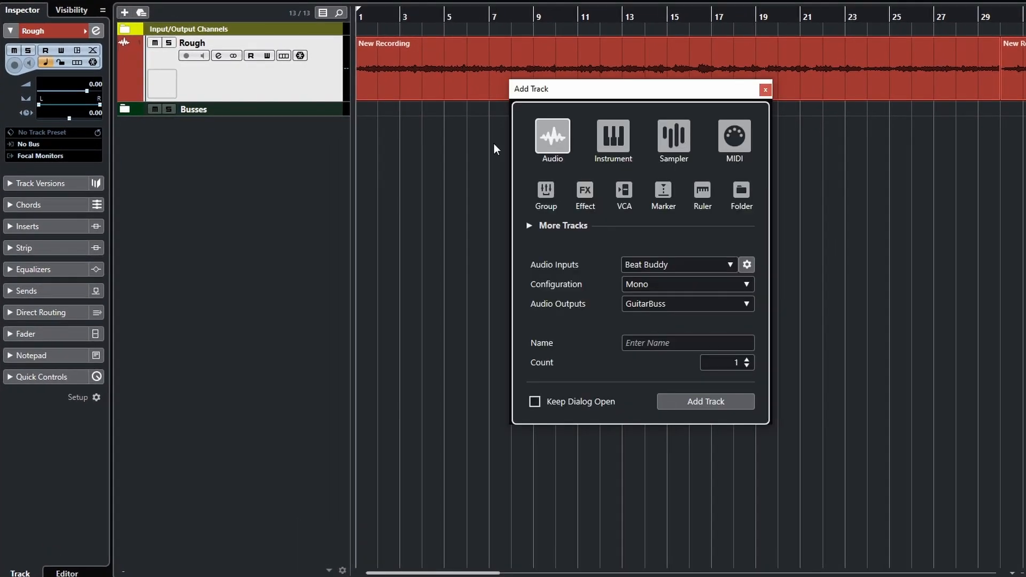
left_click(613, 144)
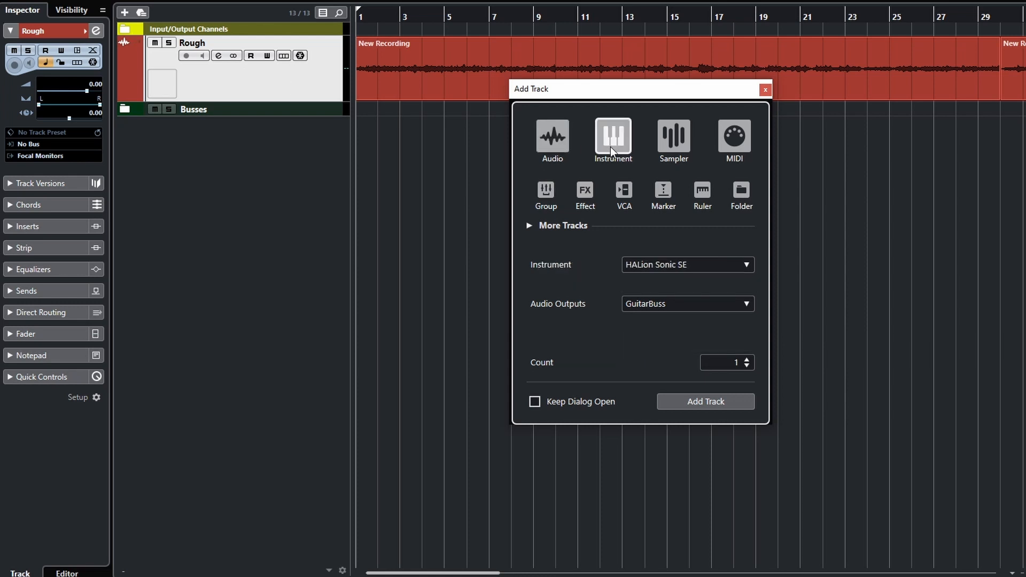
left_click(699, 265)
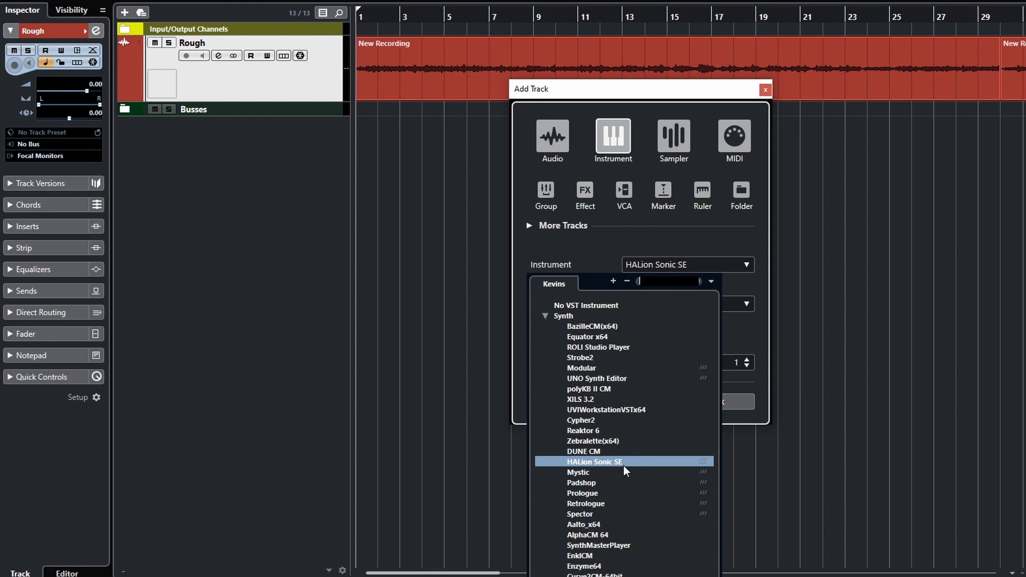
left_click(608, 463)
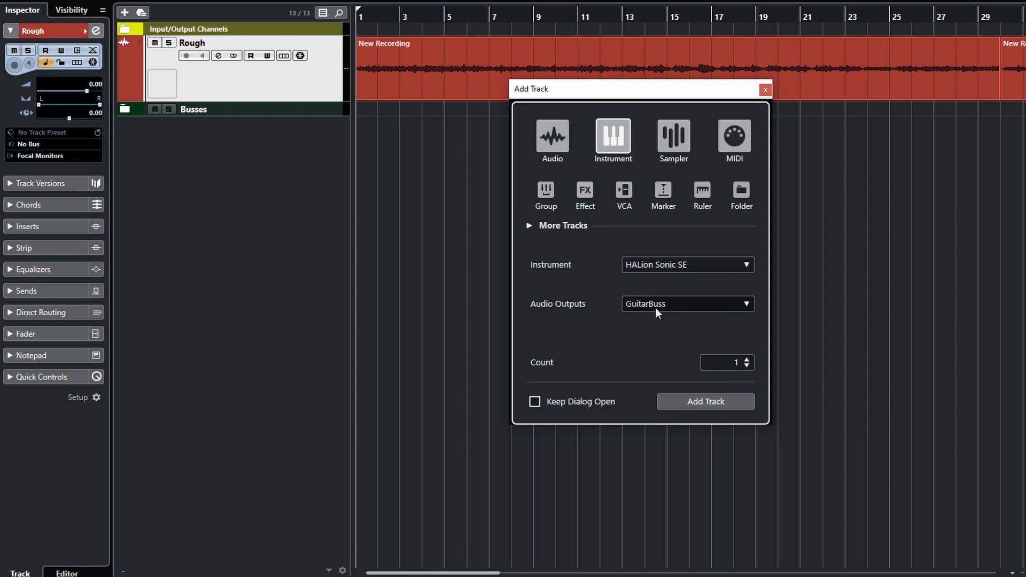
left_click(678, 307)
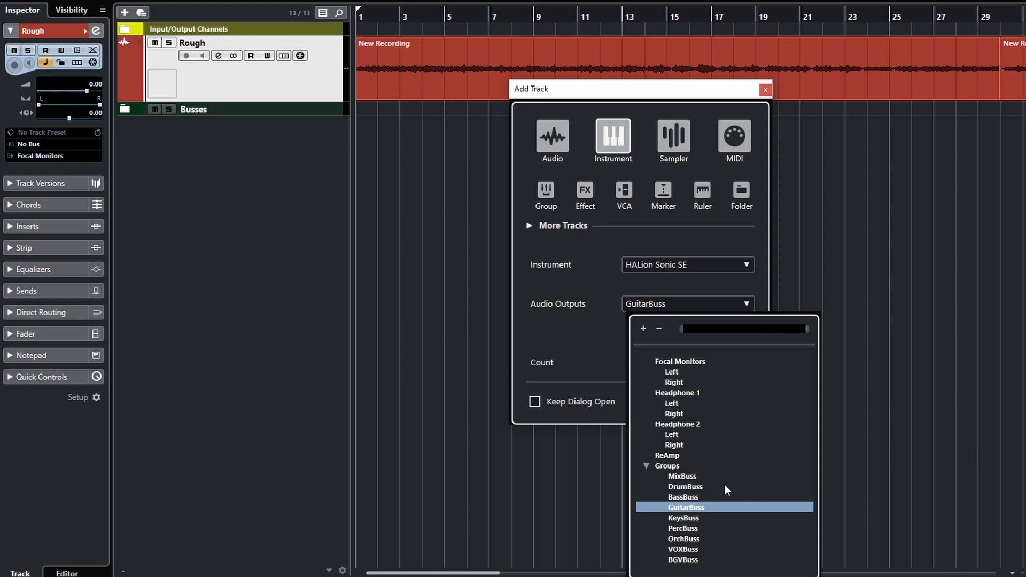
left_click(692, 487)
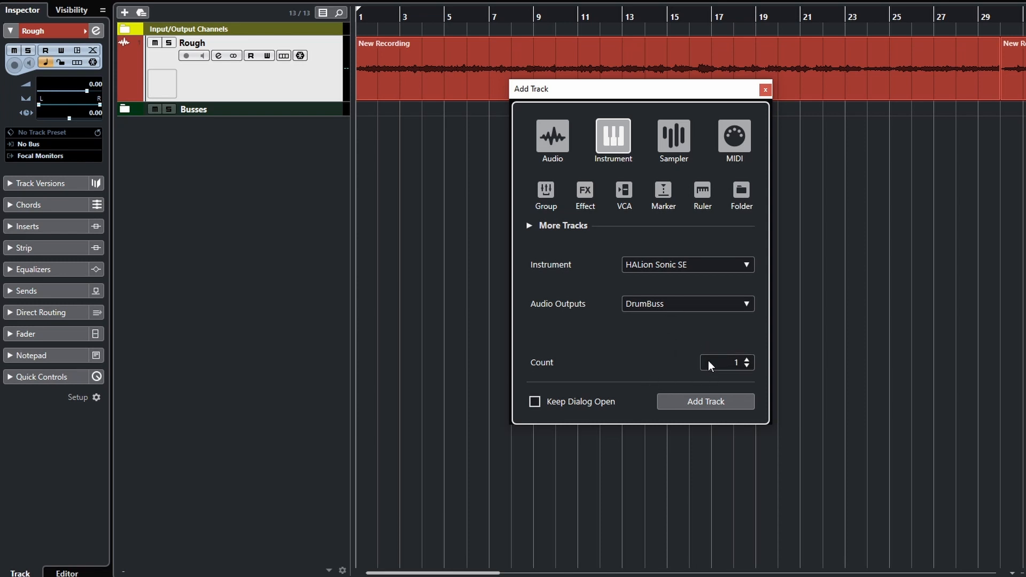
Step: Choose Groove Agent SE from the Drums category as the instrument, add the track and close its instrument window
left_click(746, 266)
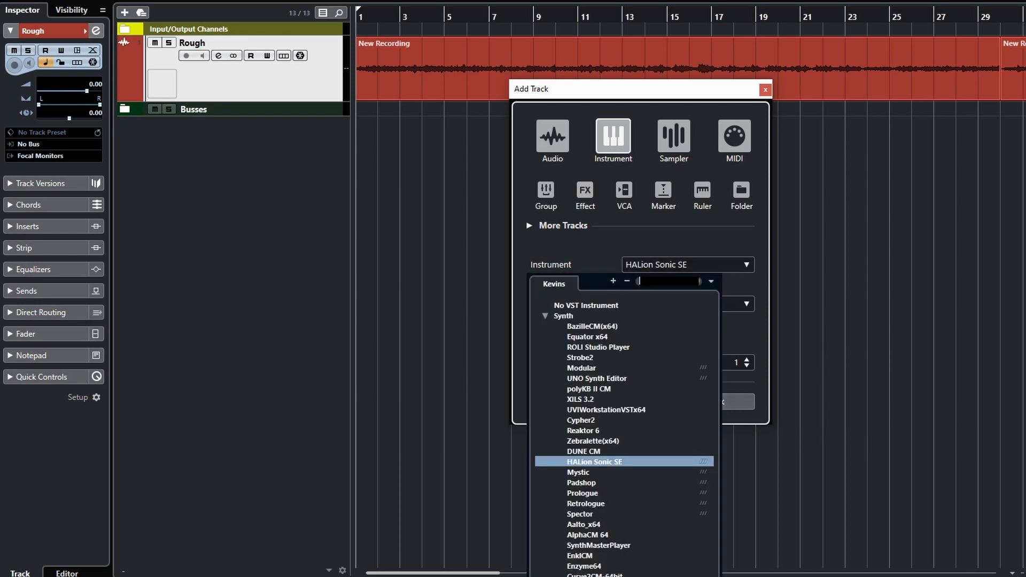
left_click(546, 317)
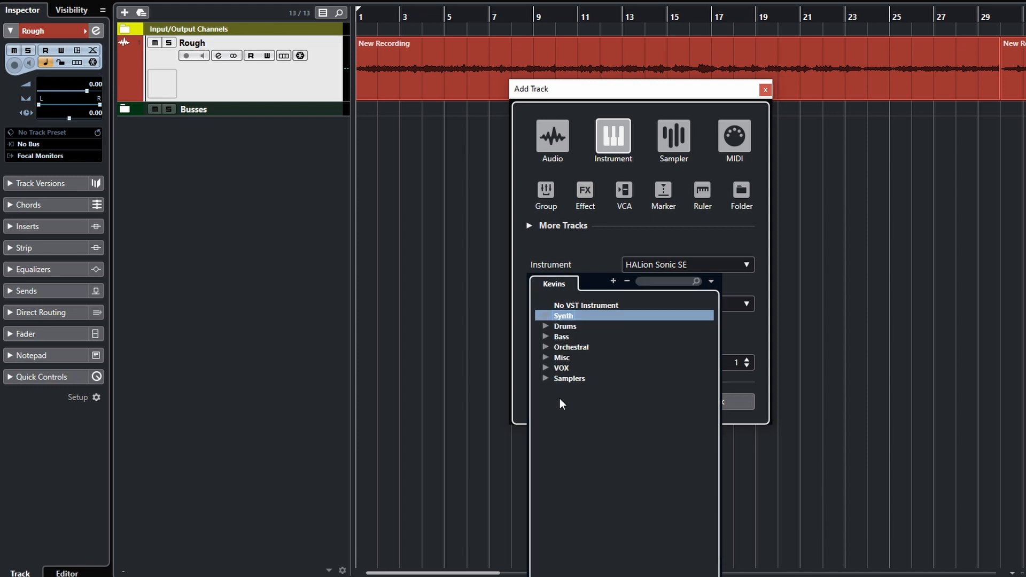
left_click(545, 328)
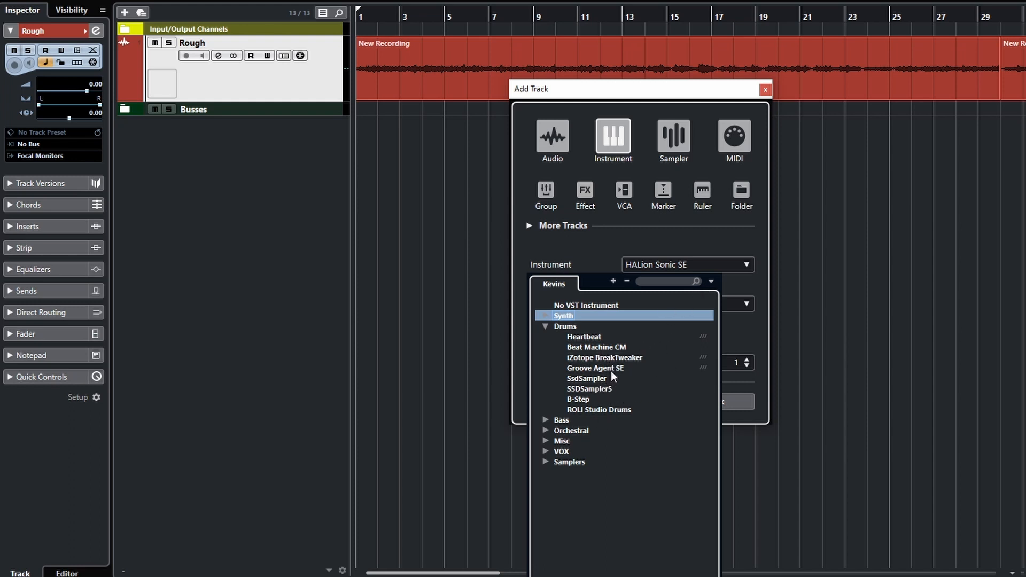
left_click(595, 369)
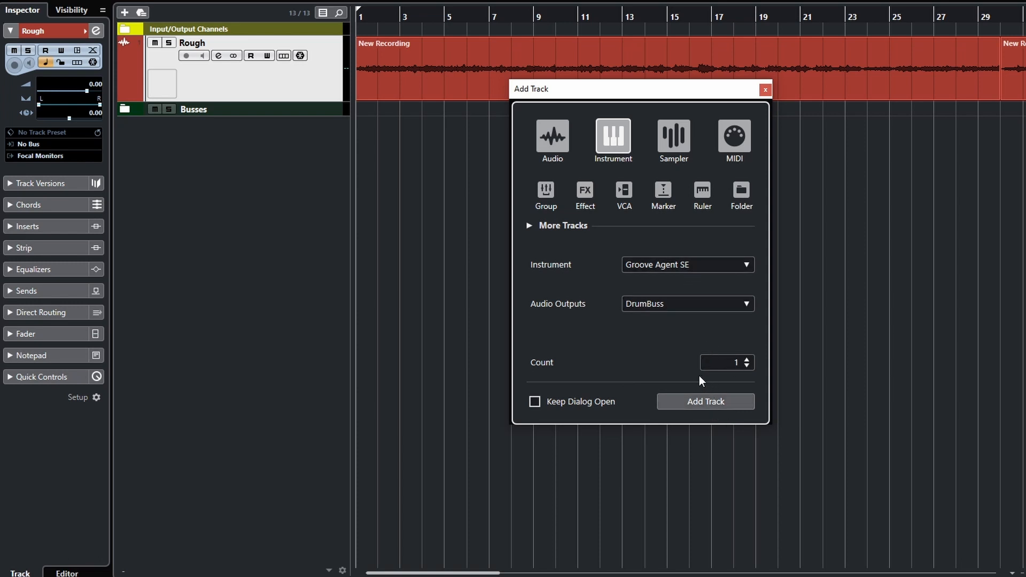
left_click(657, 267)
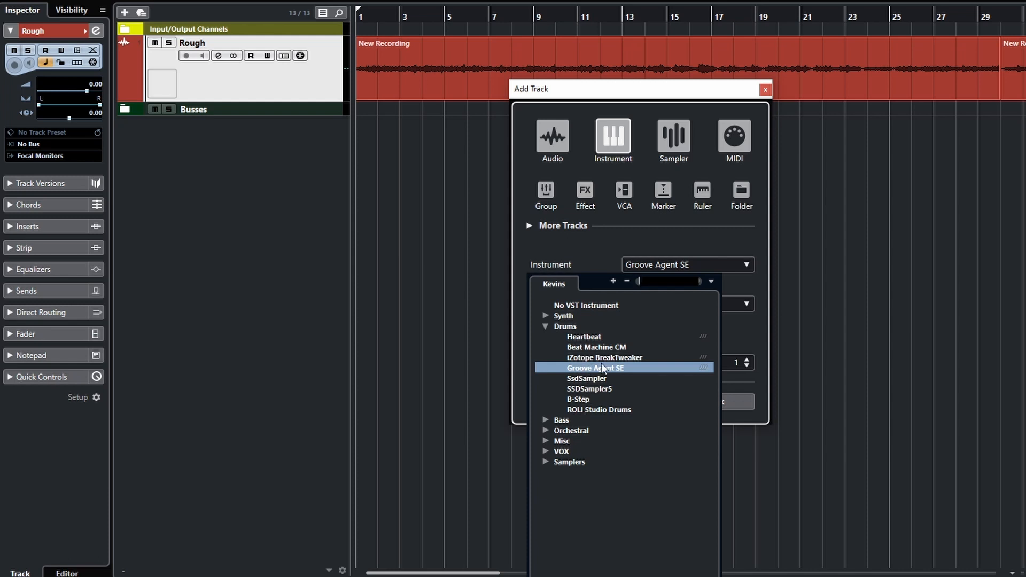
left_click(675, 249)
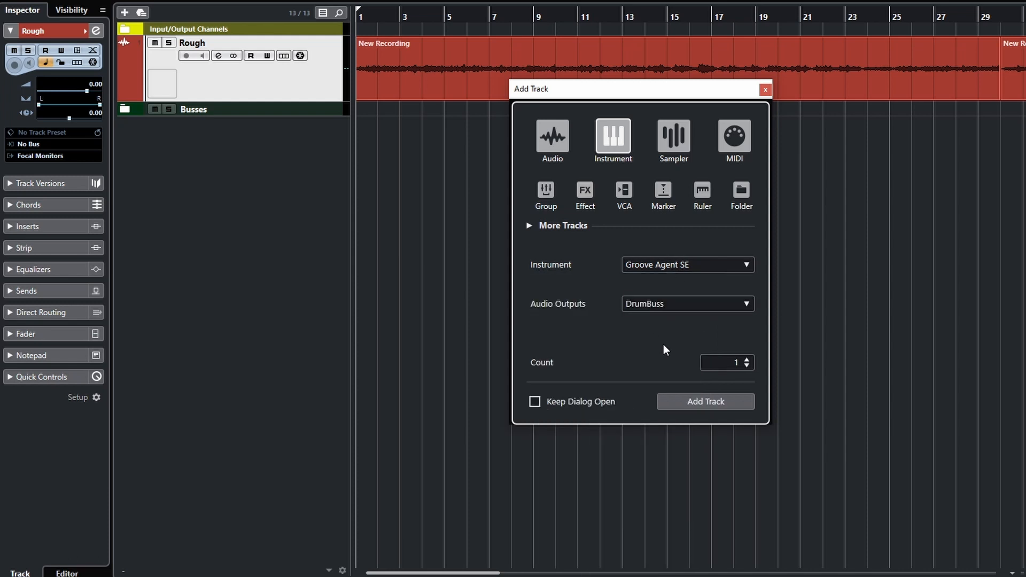
left_click(702, 406)
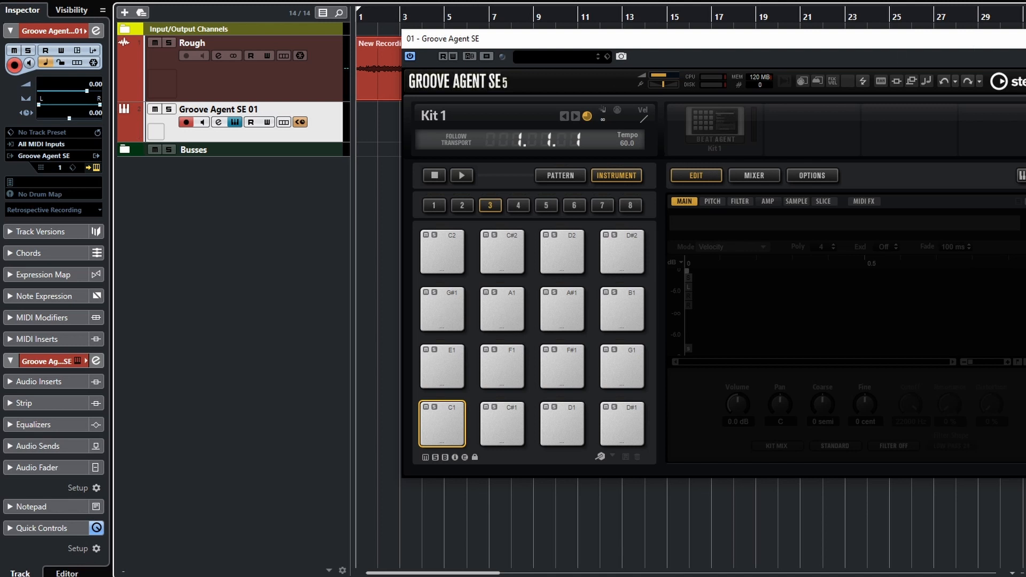
left_click(234, 122)
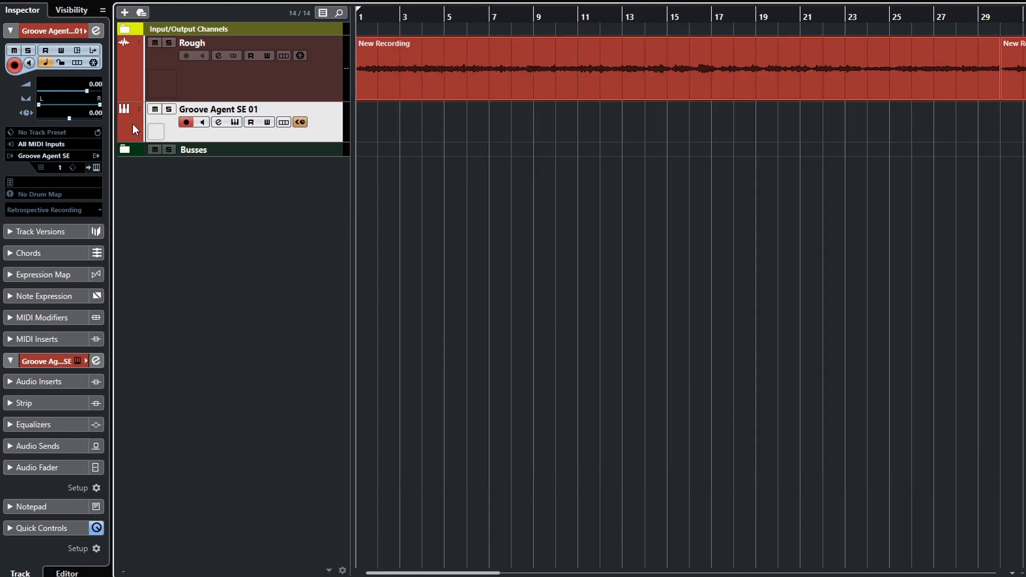
Step: Move the Groove Agent SE 01 track below the Busses folder and colour it brown
left_click_drag(136, 126, 136, 157)
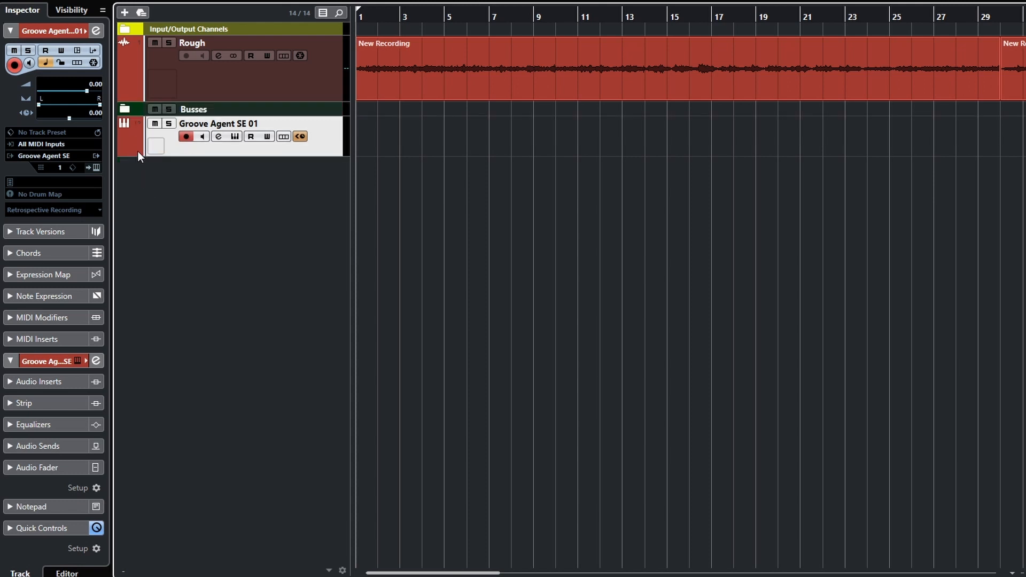
left_click(138, 151)
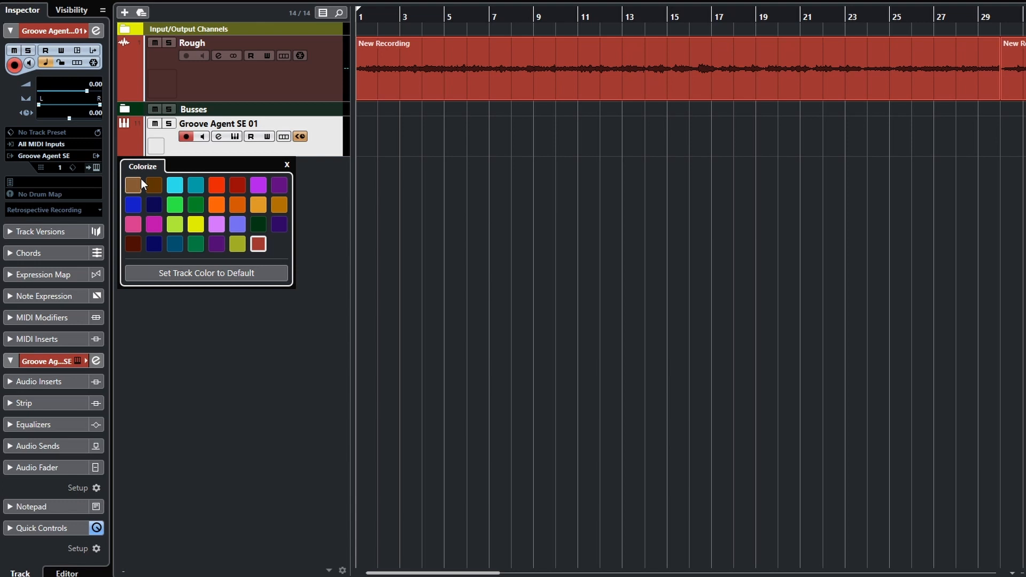
left_click(139, 185)
left_click(136, 153)
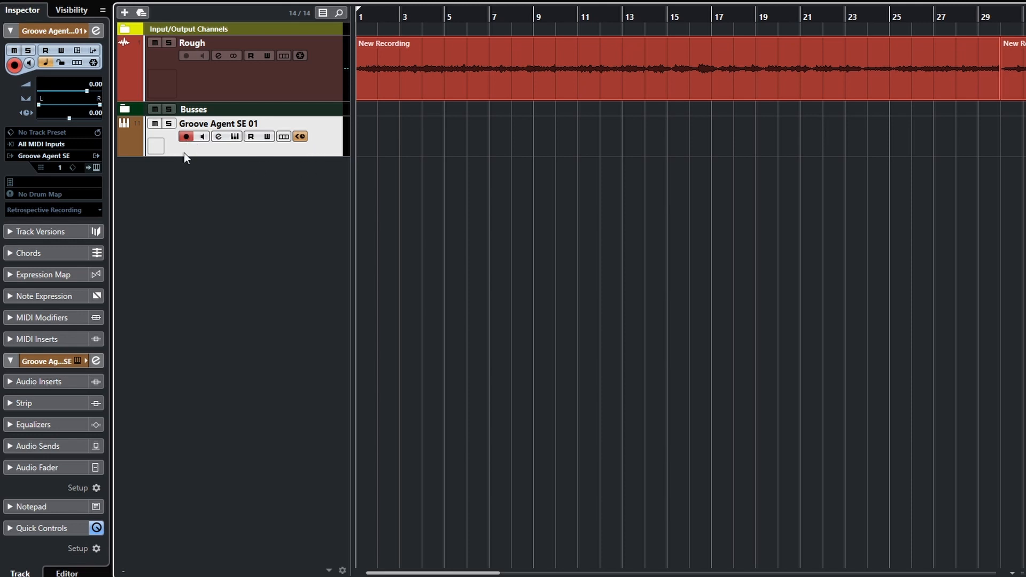
Step: Disarm recording on the Groove Agent SE 01 track and open its instrument window
left_click(187, 137)
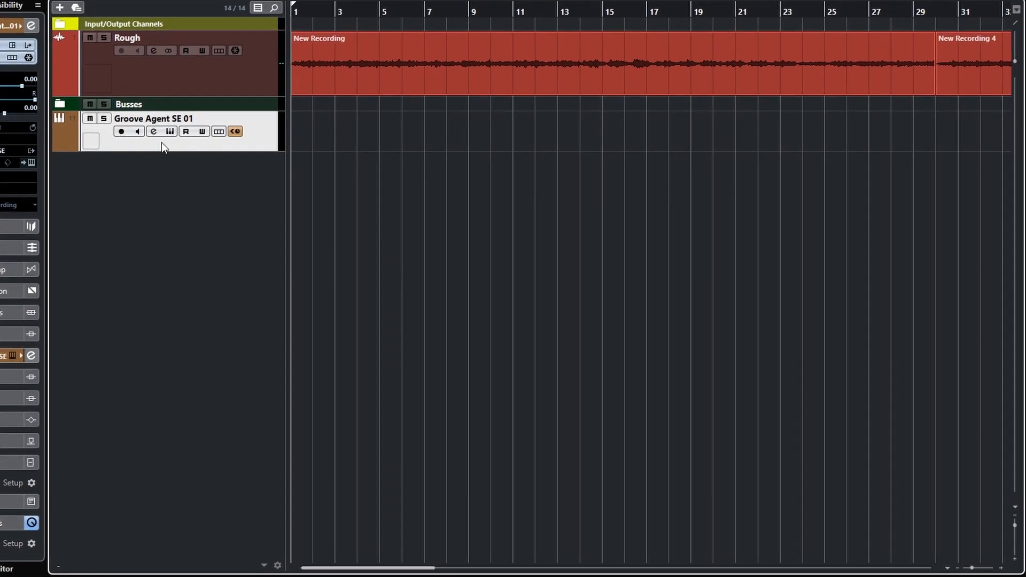
left_click(170, 131)
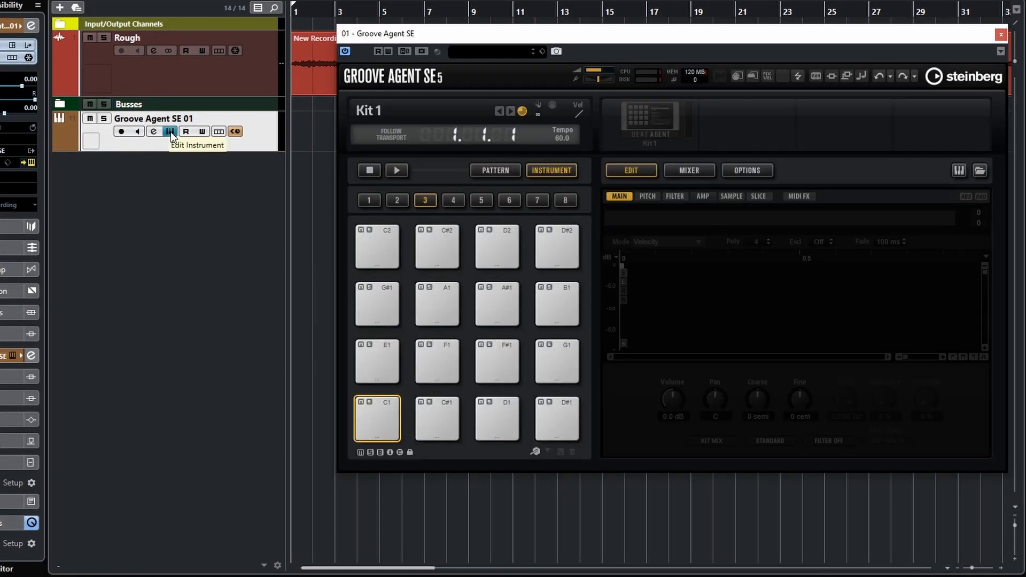
left_click_drag(521, 37, 494, 66)
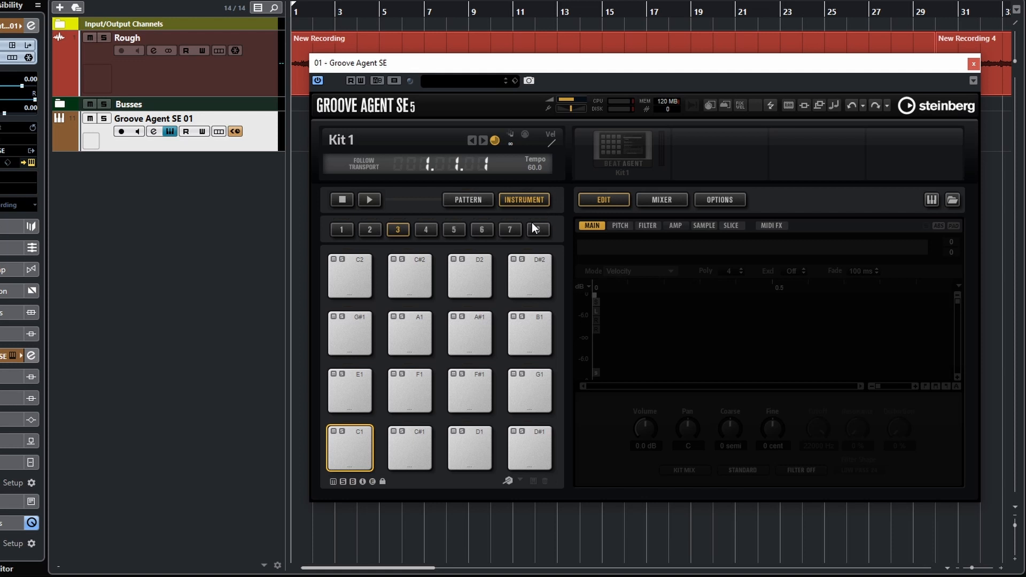
Step: Test several pads of Kit 1 in Groove Agent SE for sound
left_click(364, 277)
left_click(409, 277)
left_click(468, 278)
left_click(533, 281)
left_click(534, 339)
left_click(469, 336)
left_click(370, 432)
left_click(409, 444)
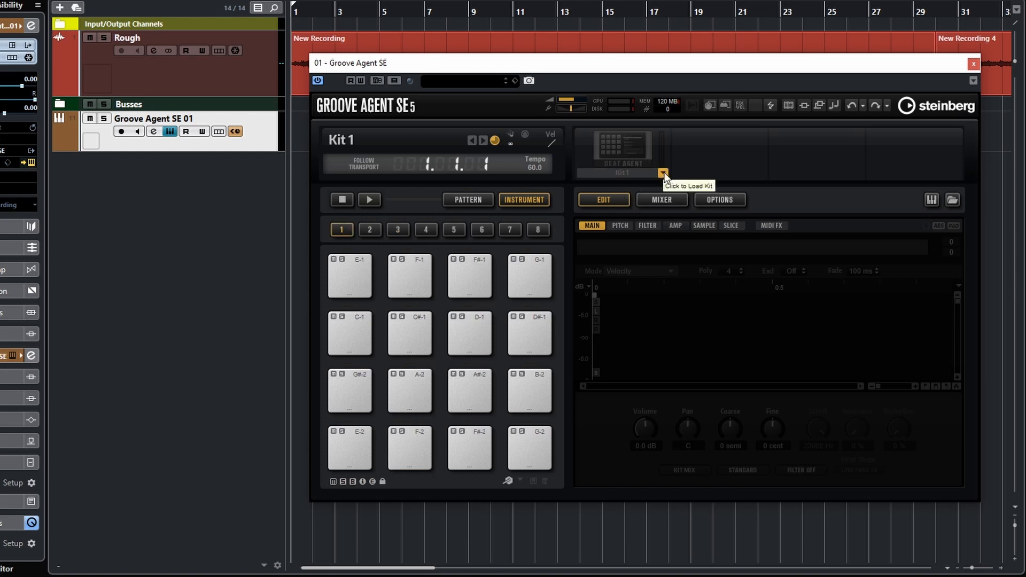
Step: Open the kit loading dialog and filter the instrument sets by Rock/Metal style, Alternative Rock sub style and 4/4 signature
left_click(659, 186)
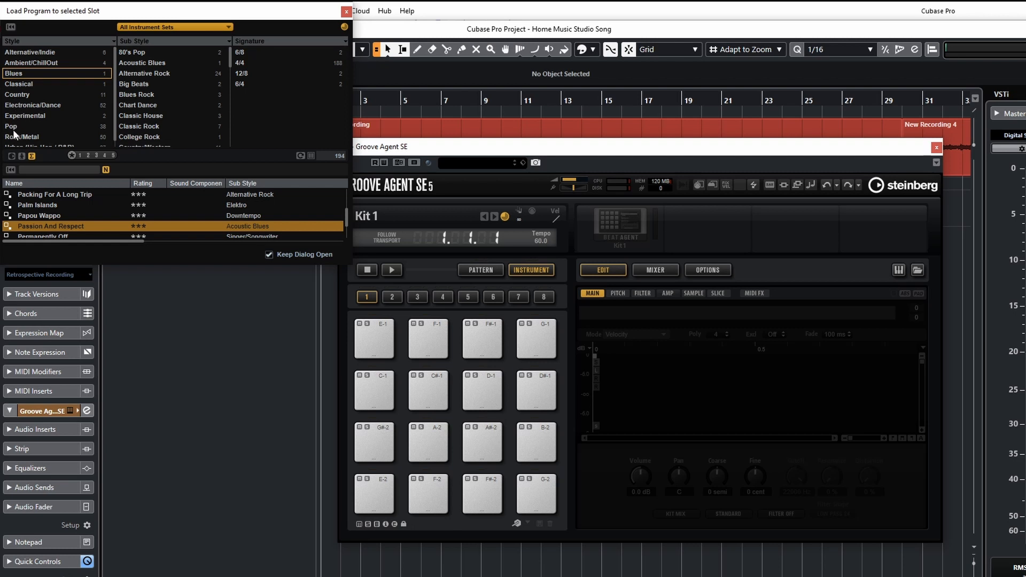
scroll(25, 121, "down", 1)
left_click(32, 109)
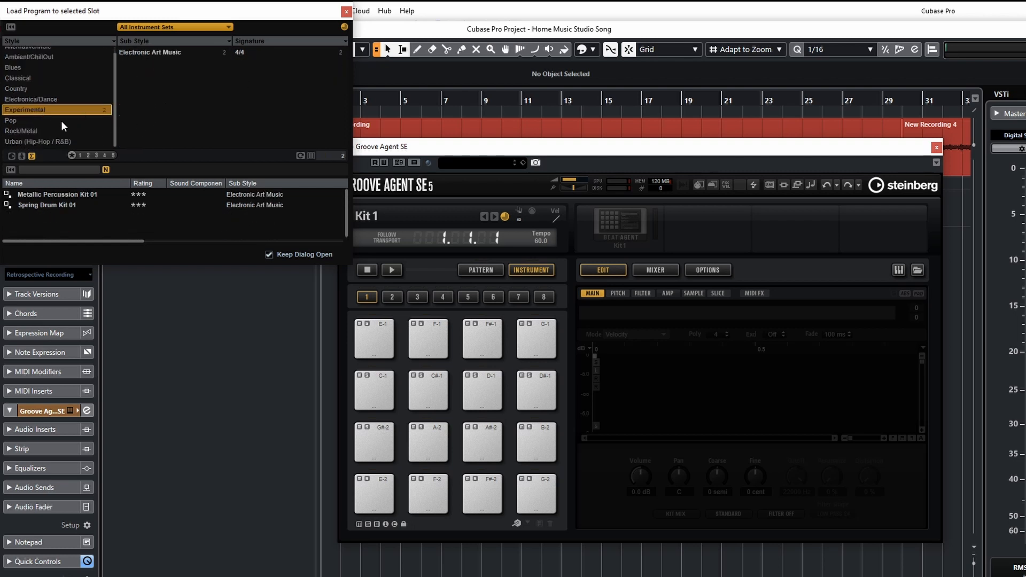
scroll(35, 111, "up", 1)
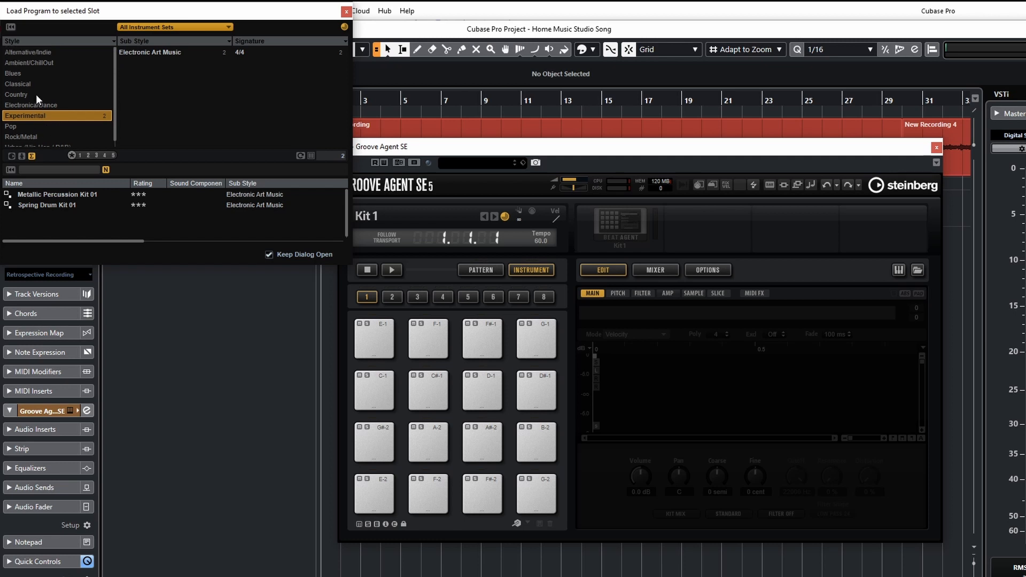
left_click(23, 86)
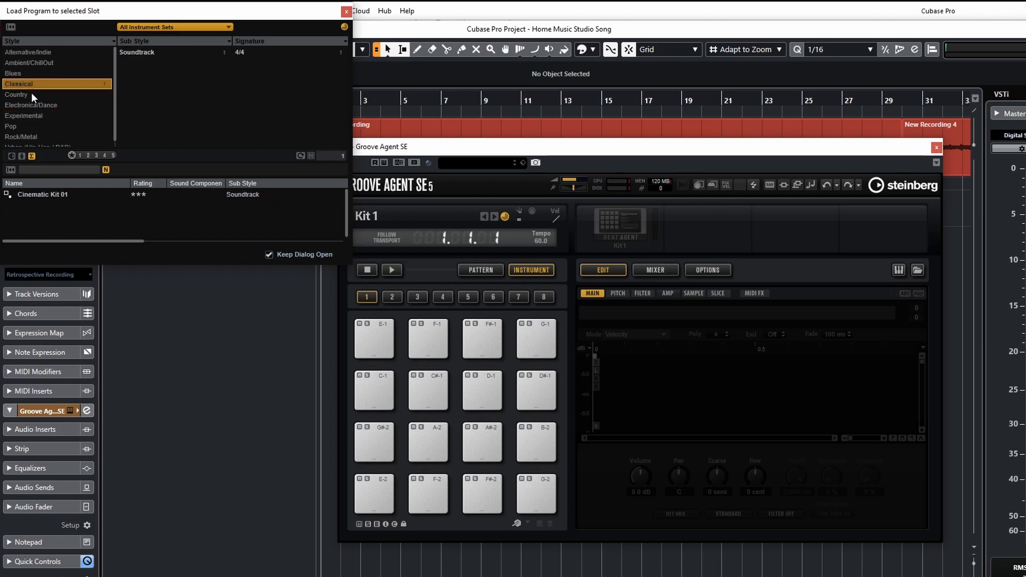
left_click(18, 135)
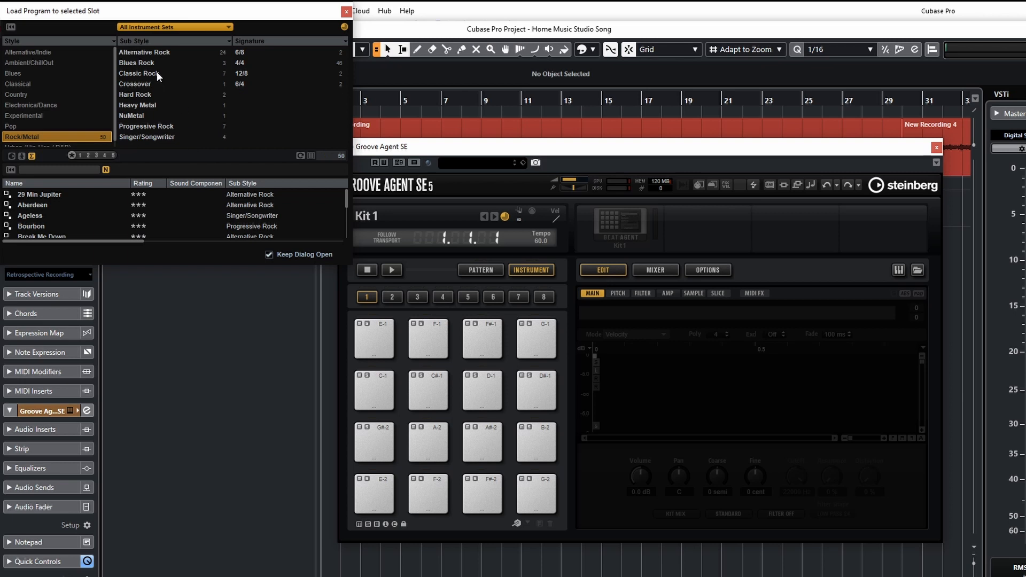
left_click(156, 54)
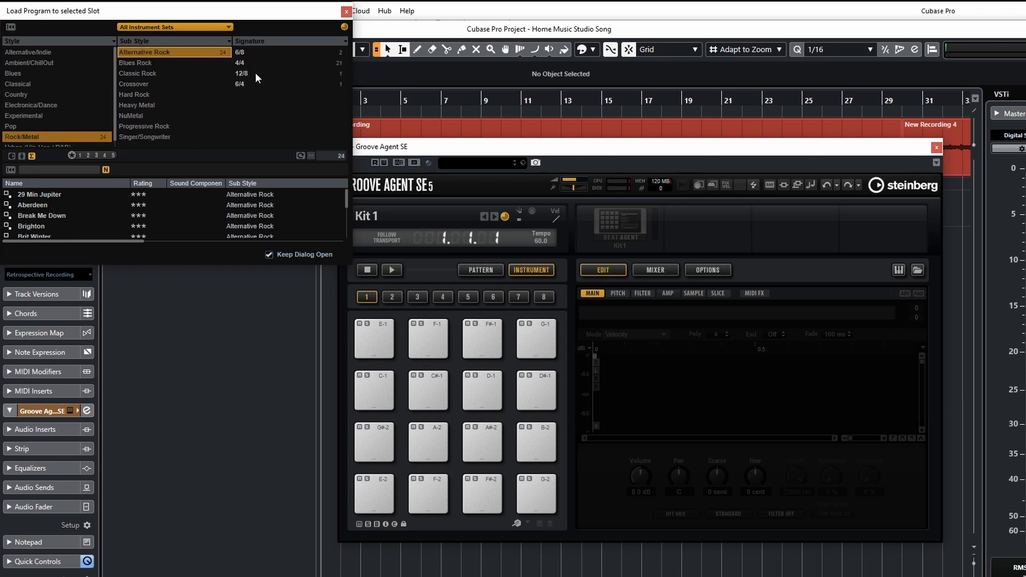
left_click(236, 62)
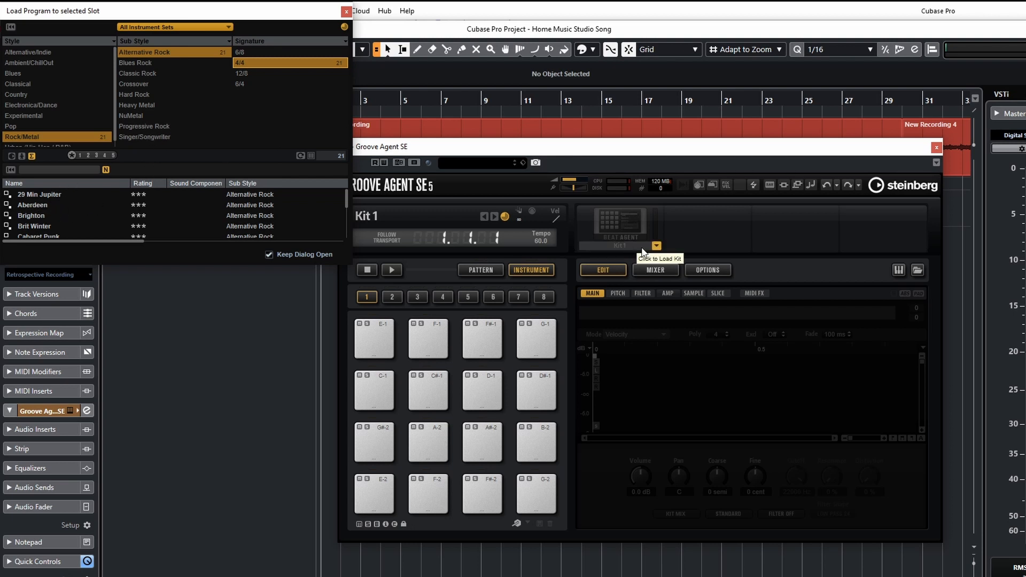
Step: Load Rock Kit 4 into the selected slot and close the loading dialog
scroll(37, 204, "down", 5)
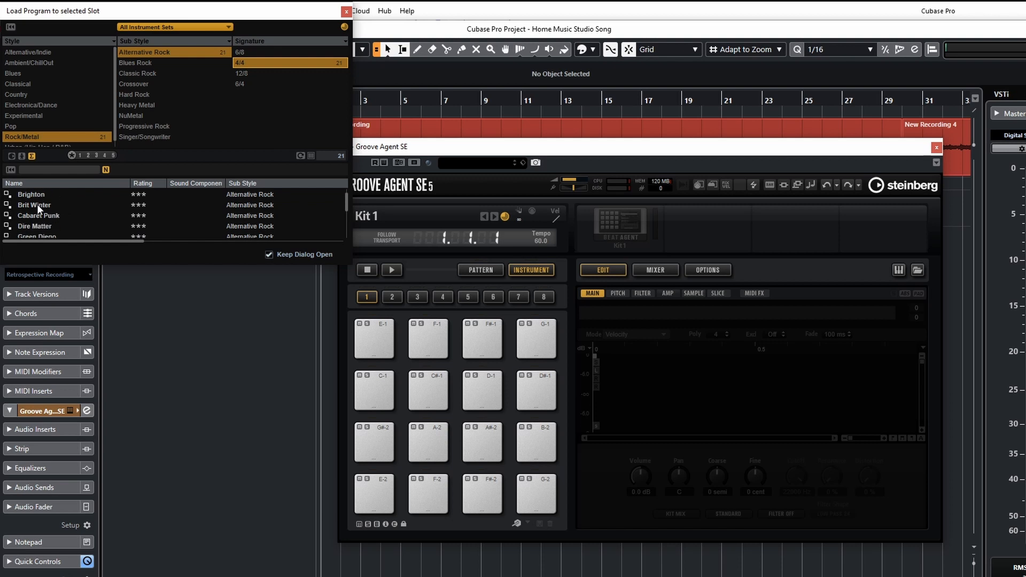
scroll(39, 211, "down", 1)
double_click(46, 206)
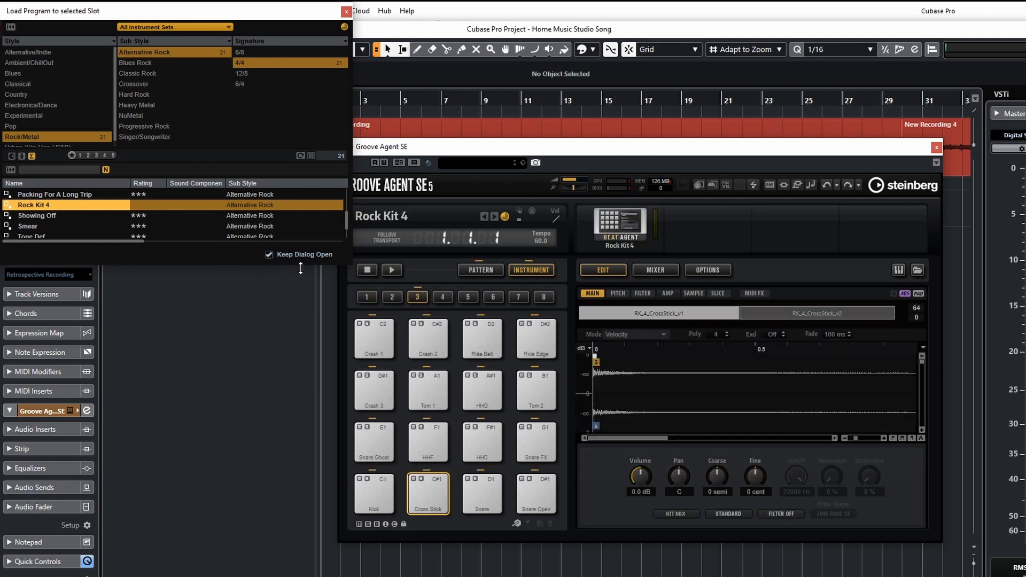
left_click(346, 10)
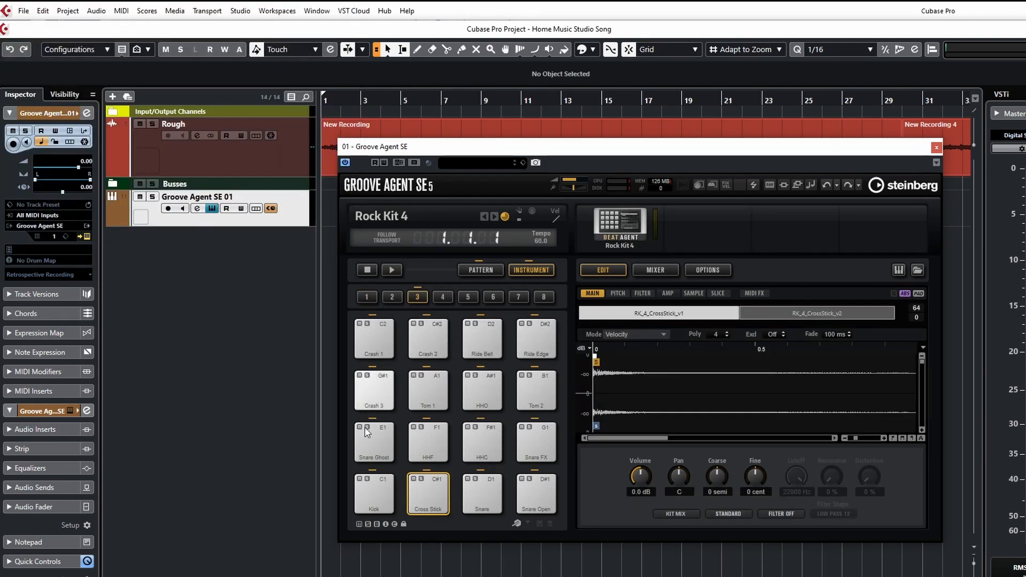
Step: Audition the Rock Kit 4 pads, including the kick, snares, hi-hats, toms, rides and crash
left_click(377, 503)
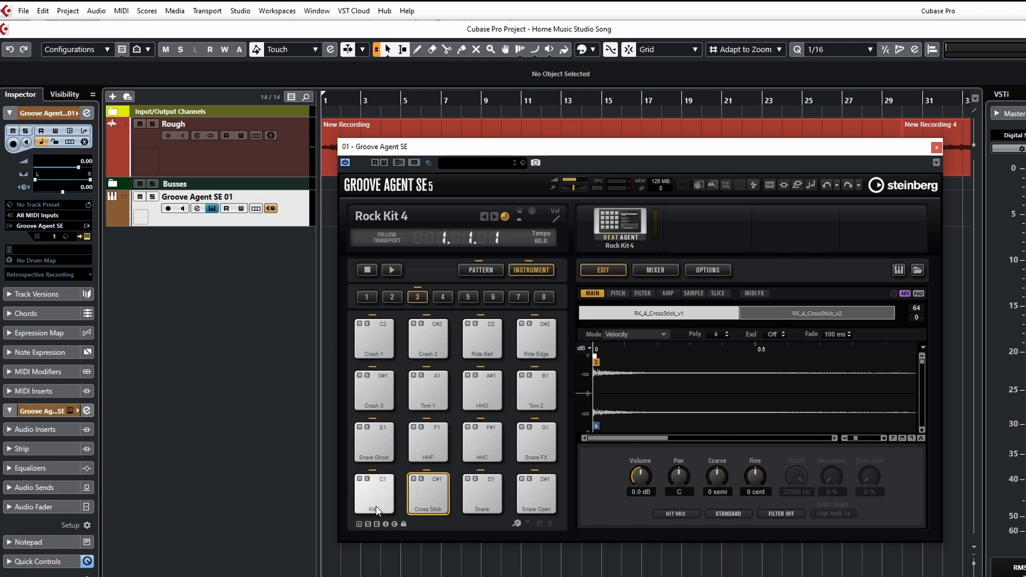
left_click(433, 499)
left_click(482, 497)
left_click(527, 507)
left_click(536, 444)
left_click(482, 444)
left_click(376, 399)
left_click(430, 401)
left_click(489, 397)
left_click(534, 396)
left_click(524, 353)
left_click(475, 350)
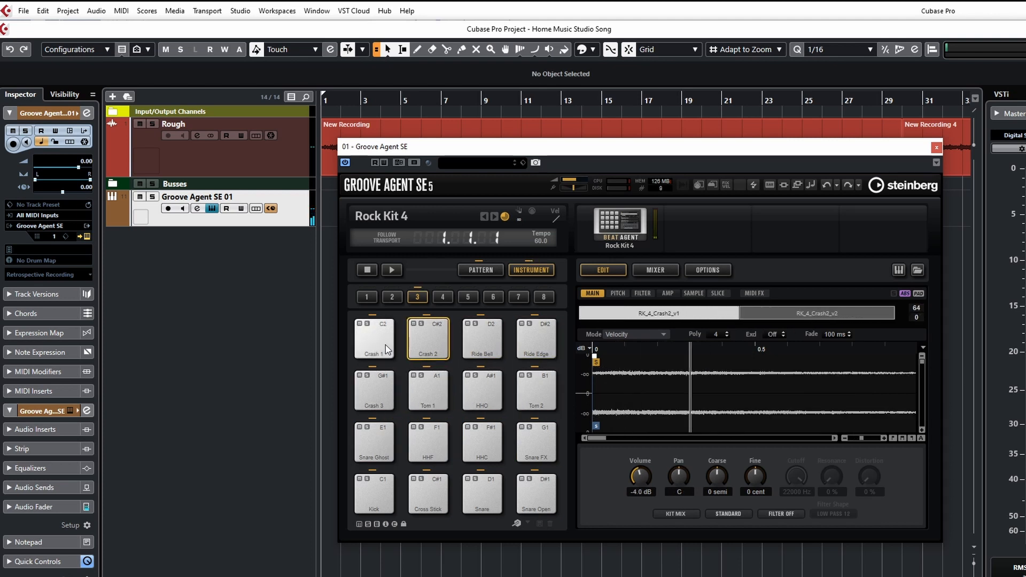
Step: Audition the Crash 3, Snare Ghost, HHF, Cross Stick, HHC and Kick pads of Rock Kit 4
left_click(376, 393)
left_click(378, 457)
left_click(417, 453)
left_click(434, 498)
left_click(471, 452)
left_click(440, 498)
left_click(436, 494)
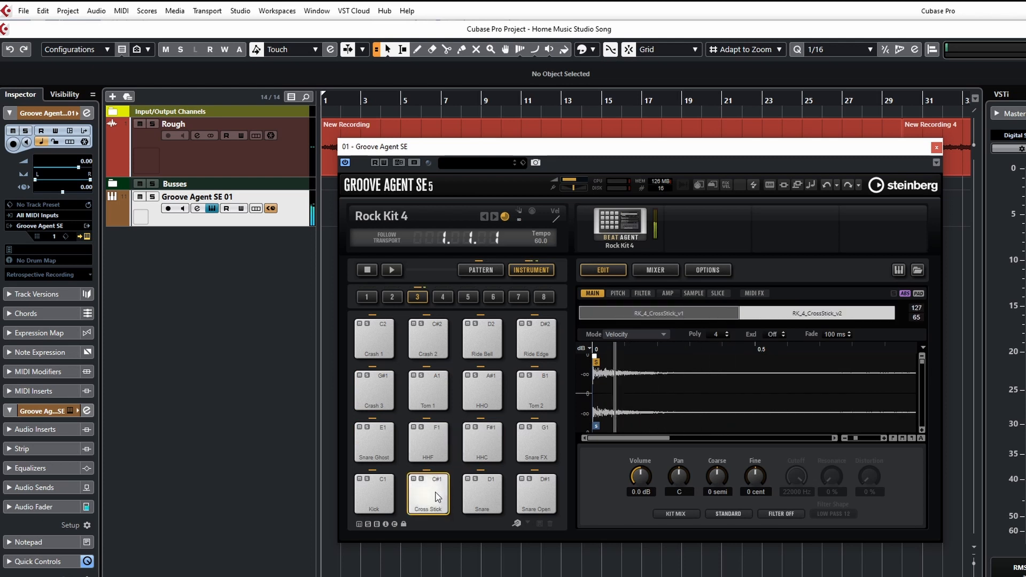
left_click(369, 496)
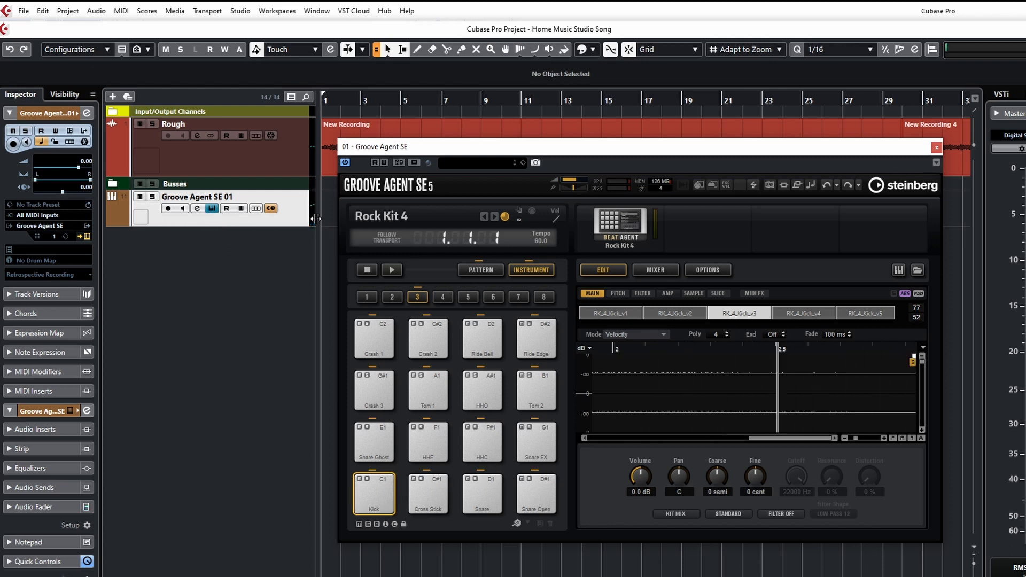
Step: Play the Kick, Cross Stick, Snare, Snare Open, Snare FX, HHC and Crash 3 pads to check their sound
left_click(380, 506)
left_click(377, 501)
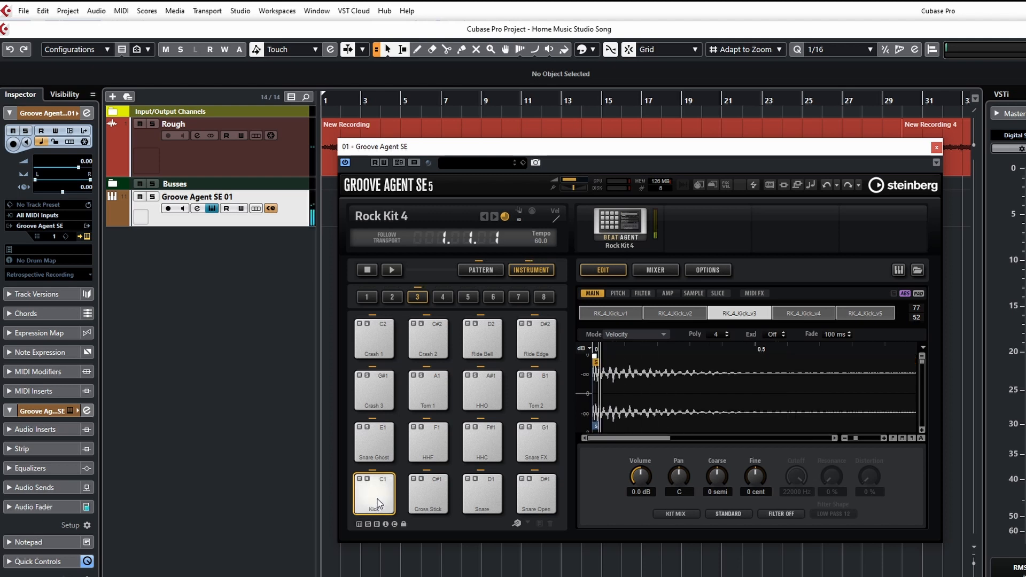
left_click(434, 500)
left_click(484, 500)
left_click(533, 498)
left_click(535, 458)
left_click(483, 456)
left_click(375, 393)
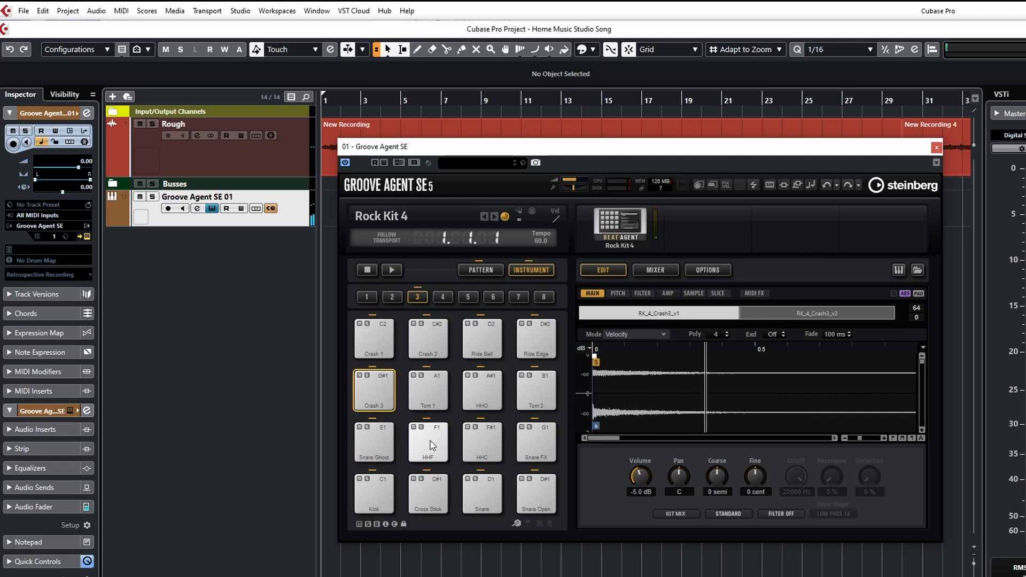
Step: Replace the track's Groove Agent SE instrument with SSDSampler5 and load the Classic Absolute Rock kit from SSD 5 Classic, 01 Classic Rock
left_click(937, 148)
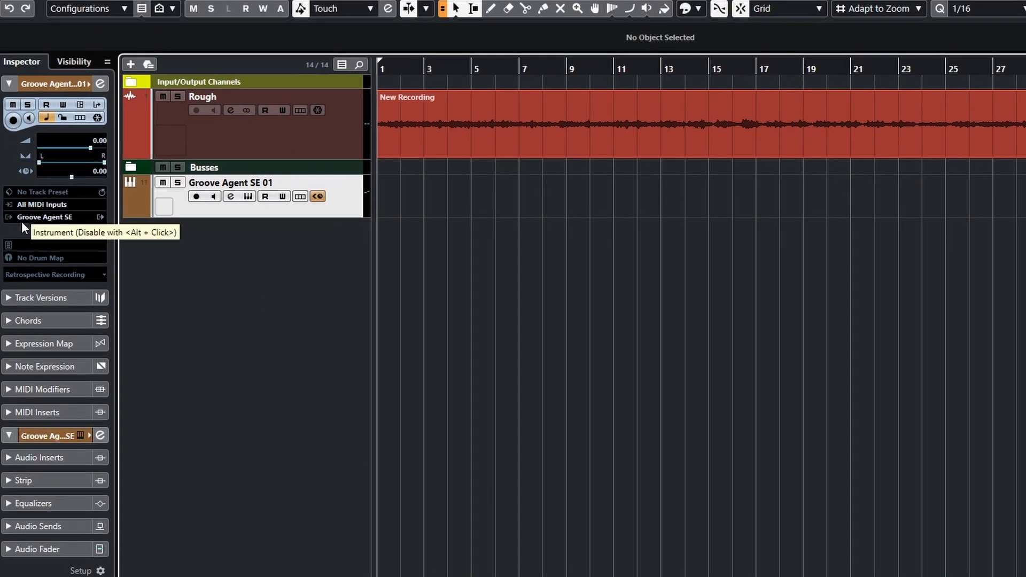
left_click(57, 217)
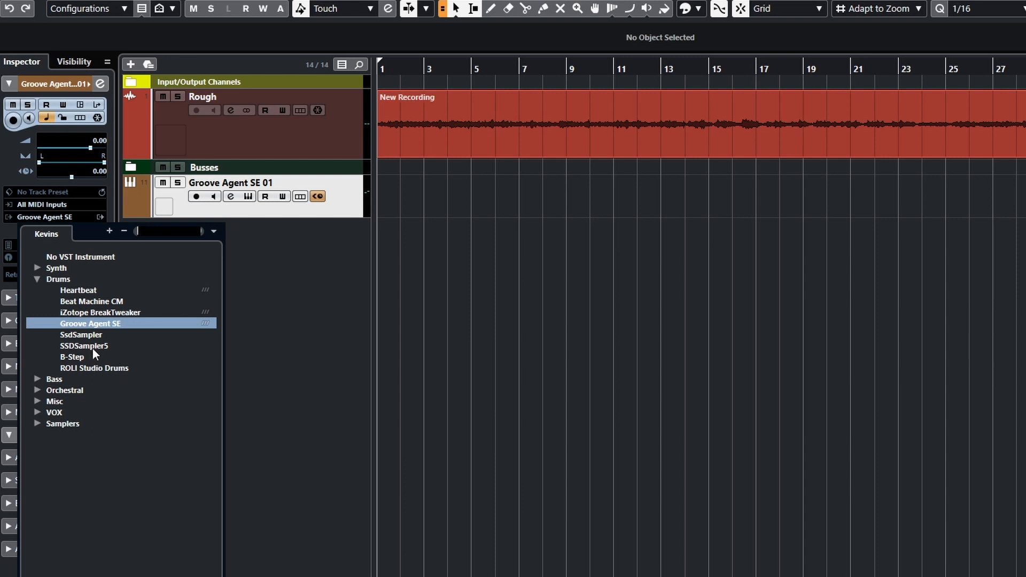
key("Escape")
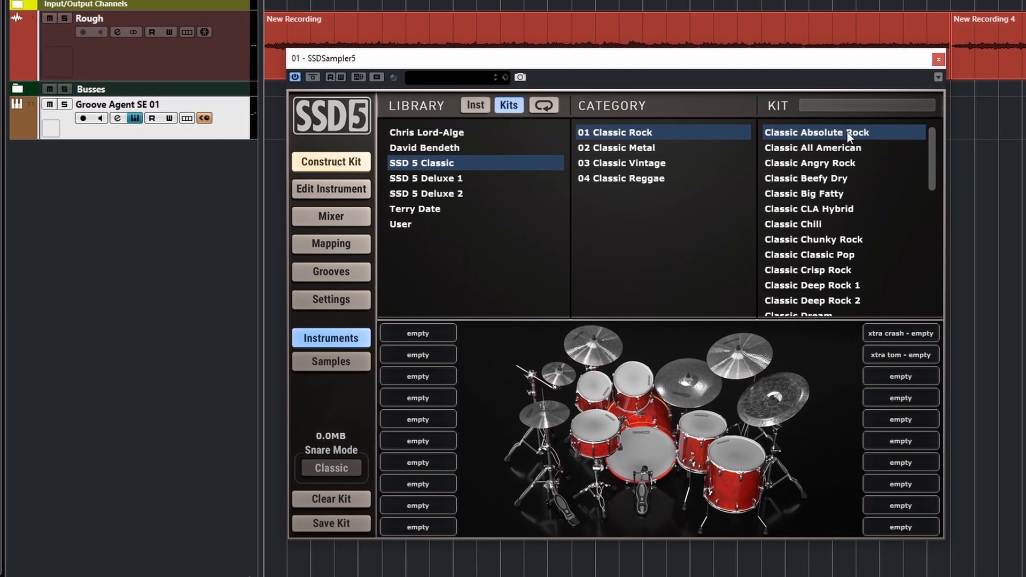
double_click(850, 132)
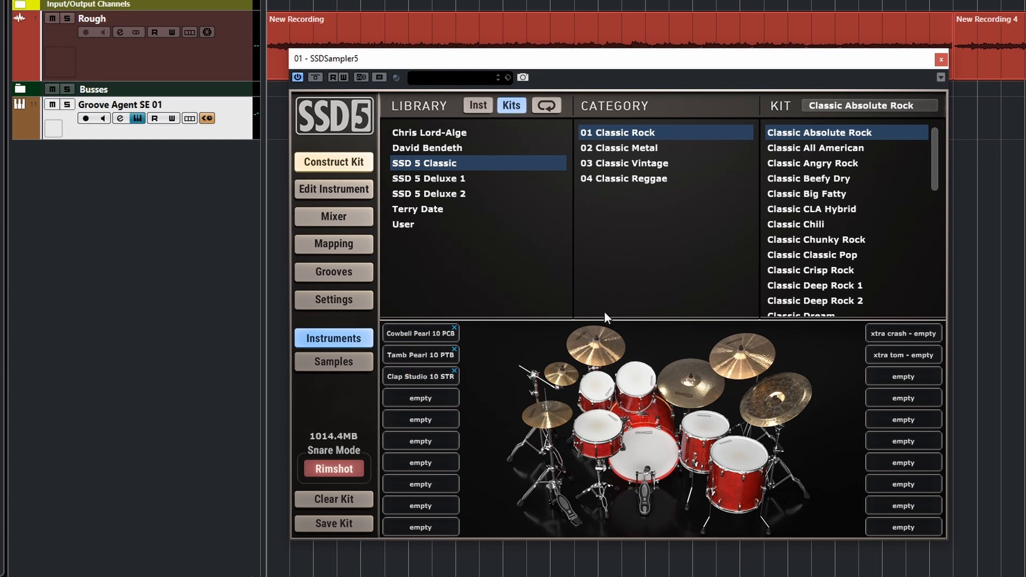
Step: Audition the kick, snare and cymbal of the Classic Absolute Rock kit
left_click(640, 470)
left_click(595, 435)
left_click(786, 402)
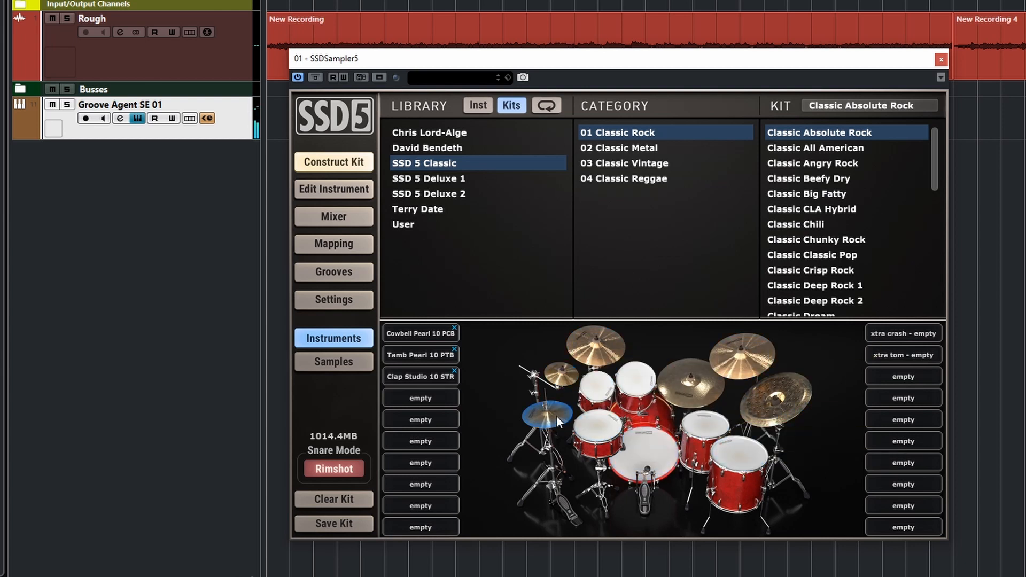
left_click(603, 420)
left_click(658, 452)
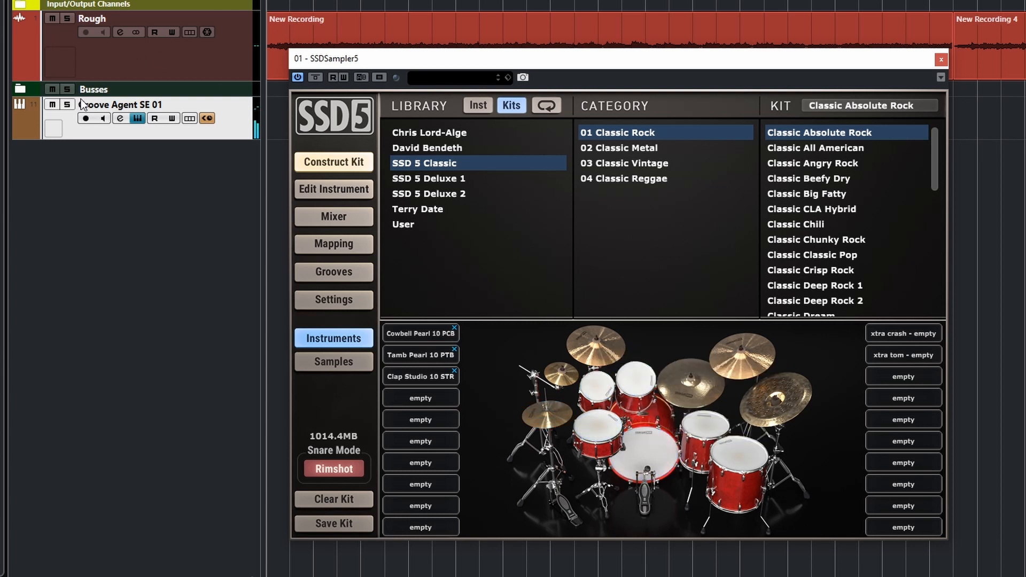
Step: Rename the Groove Agent SE 01 track as Drums
double_click(109, 106)
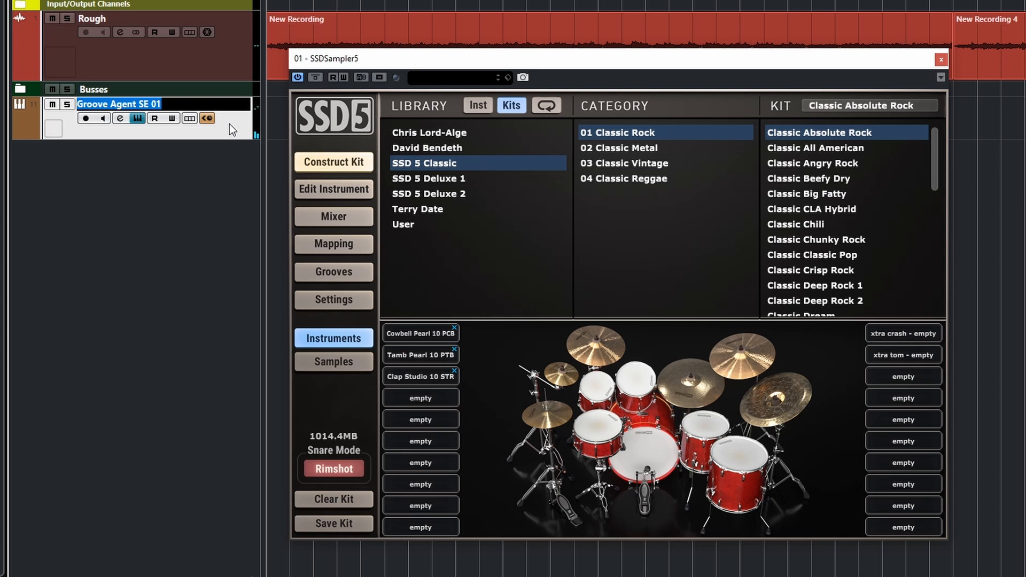
type("Drums")
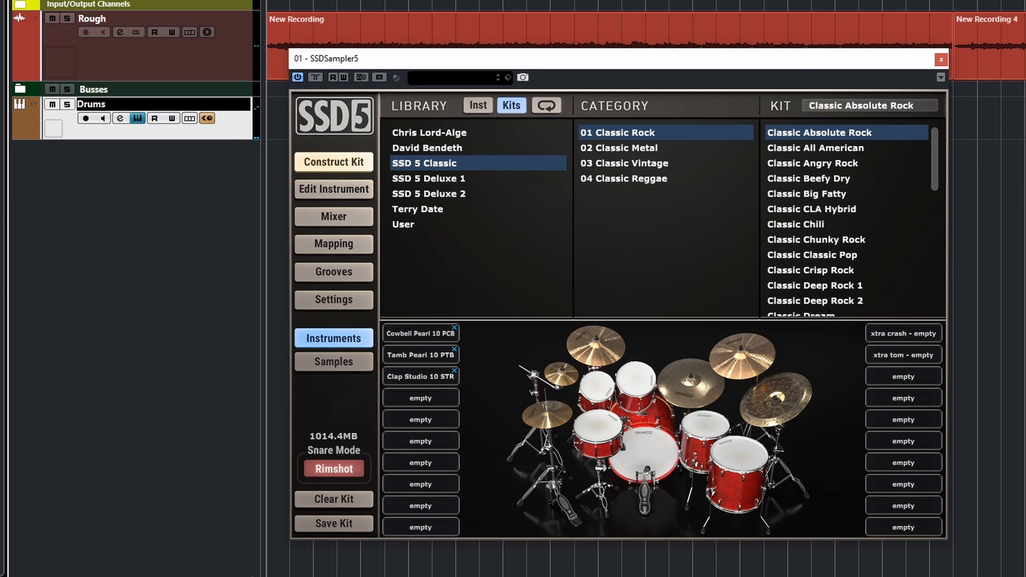
key("Return")
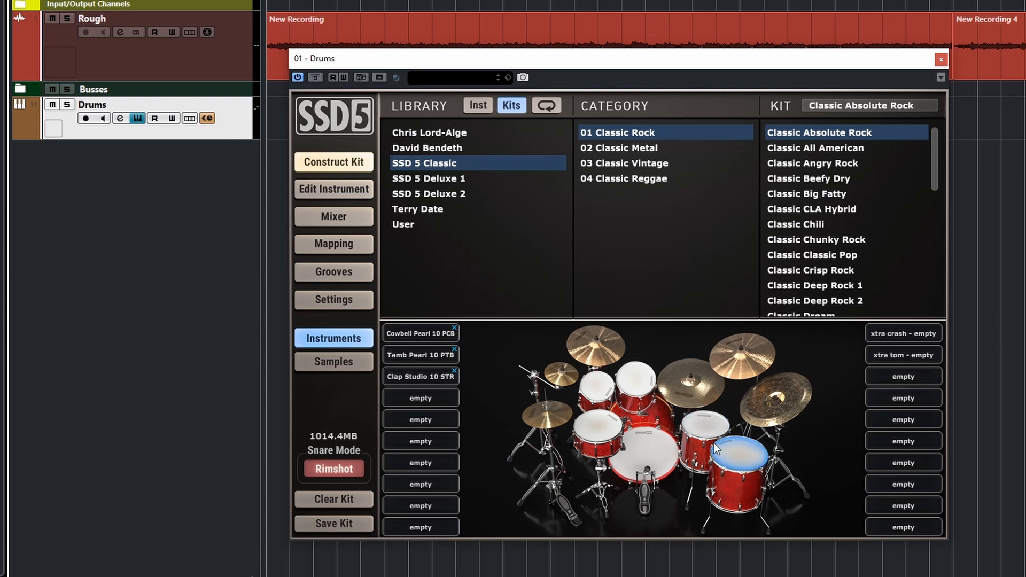
Step: Play the kick and examine the output routing choices of the Kick Dir channel in the SSD5 mixer
left_click(657, 468)
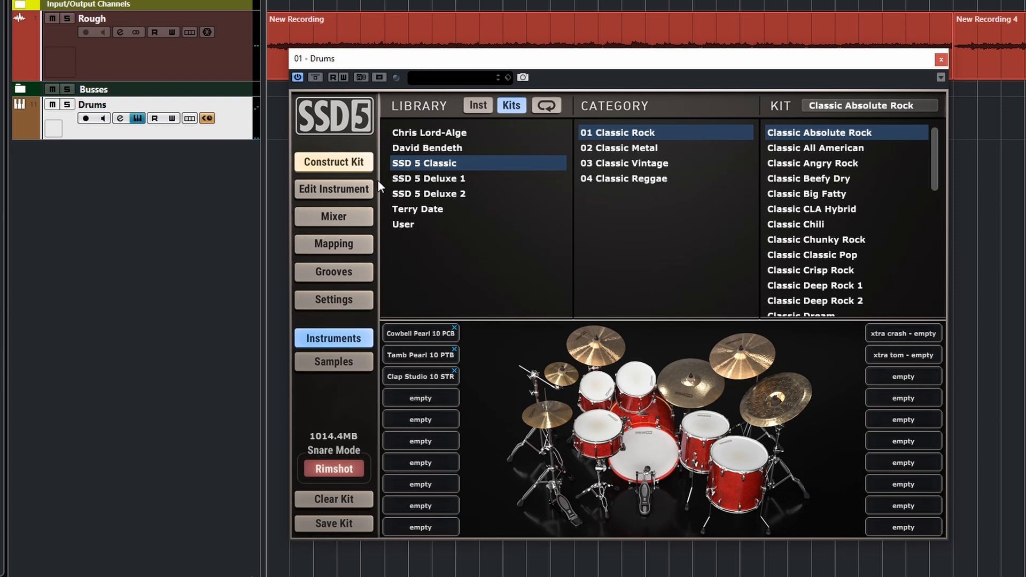
left_click_drag(430, 63, 428, 69)
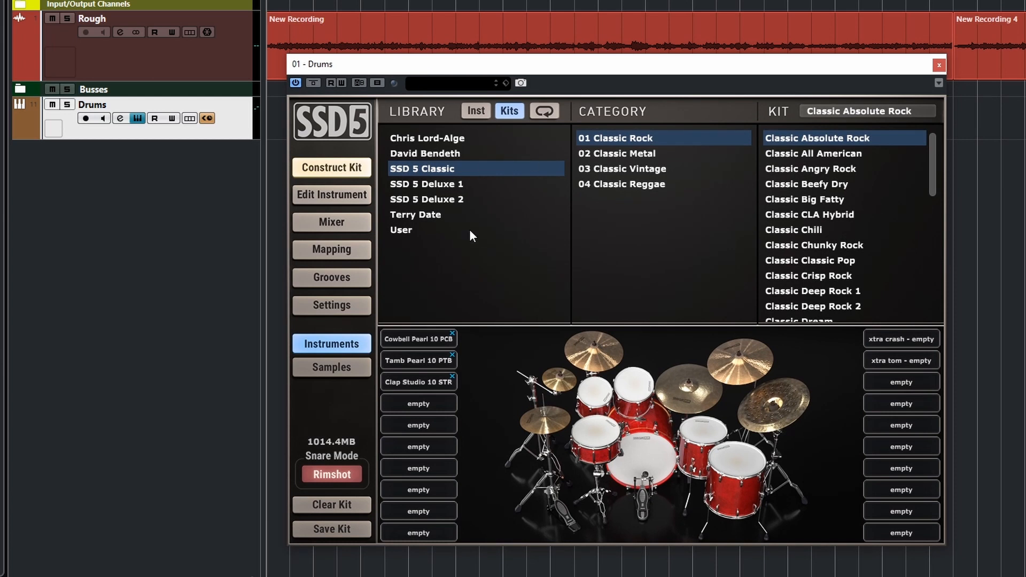
left_click(329, 223)
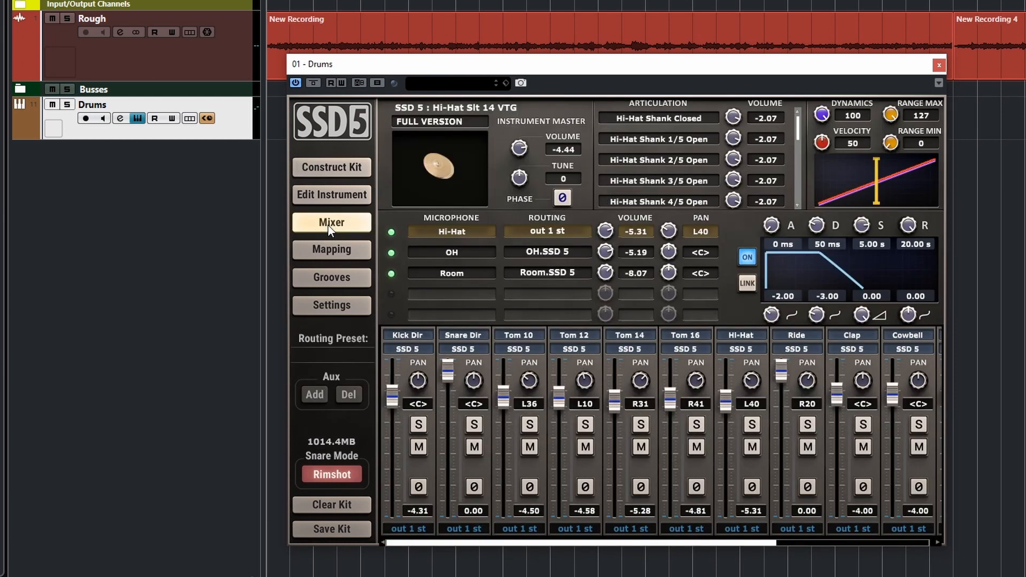
left_click(414, 530)
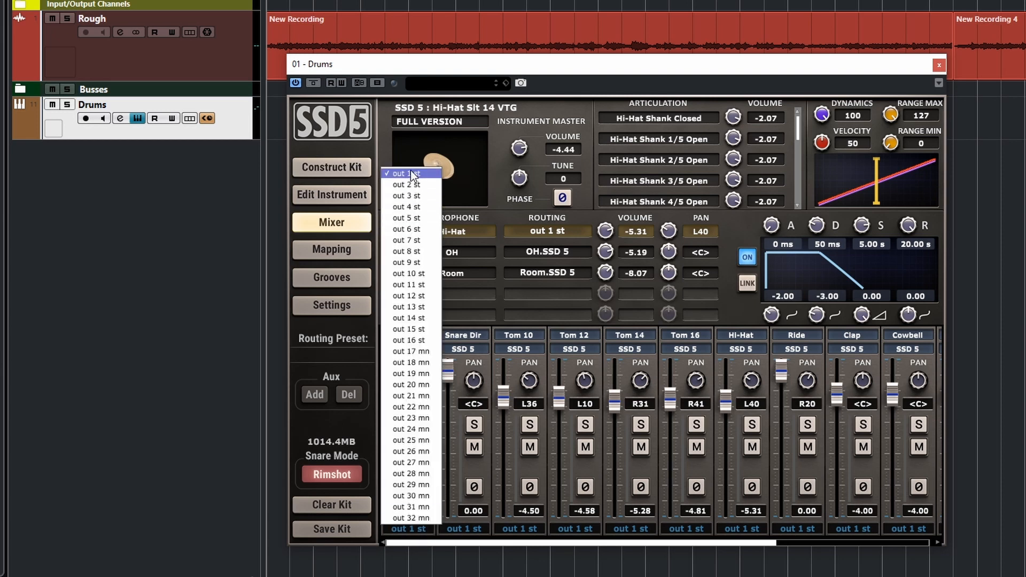
left_click(428, 541)
left_click_drag(428, 543, 400, 550)
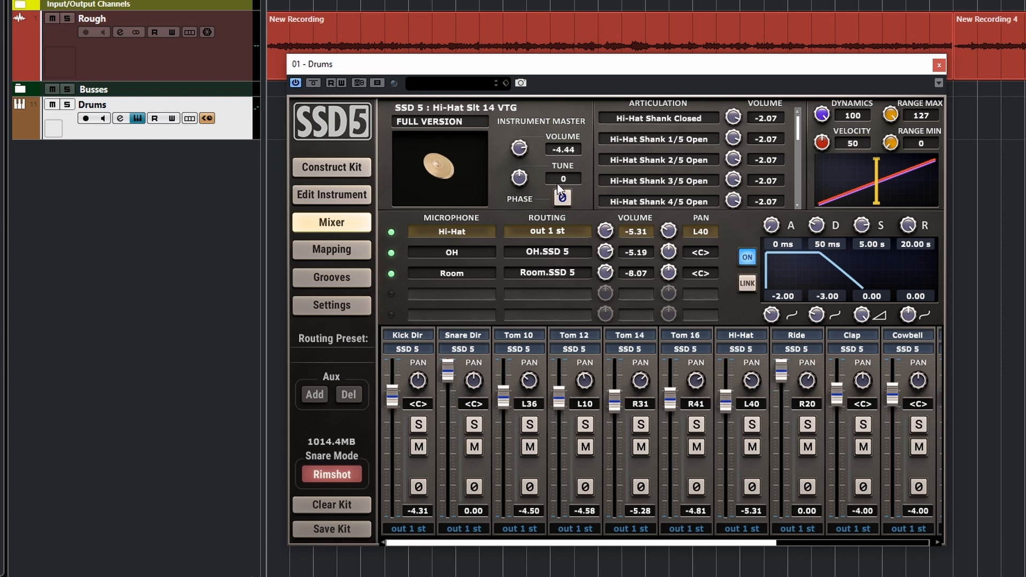
Step: Show the instrument editor and examine the microphone and articulation settings of the kick and the two floor toms
left_click(298, 167)
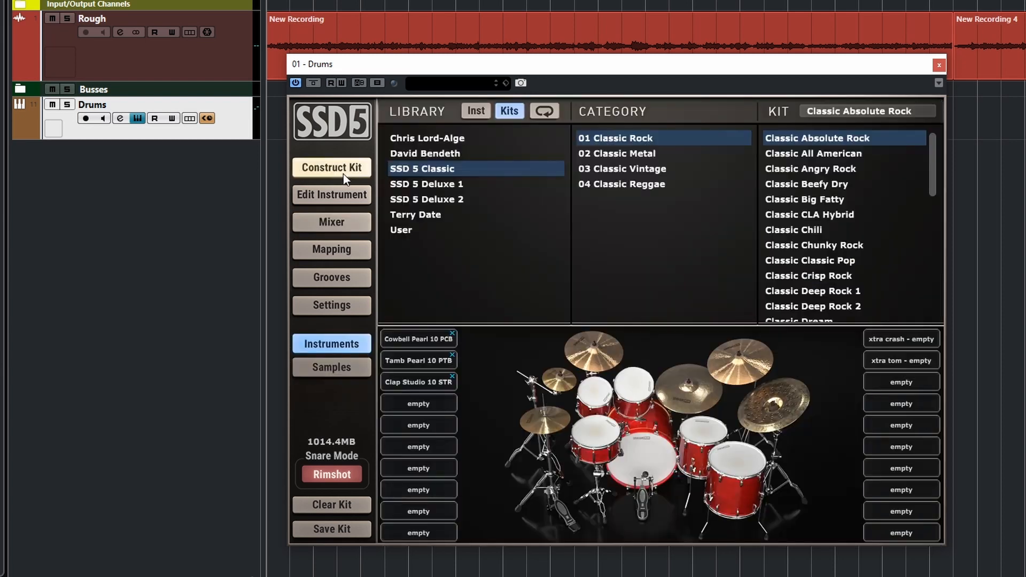
left_click(338, 192)
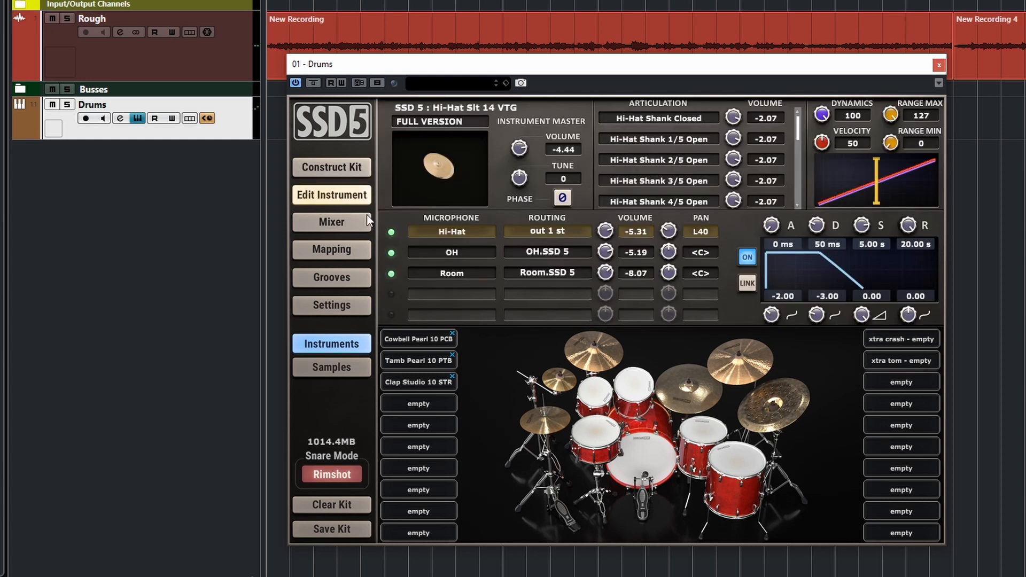
left_click(656, 481)
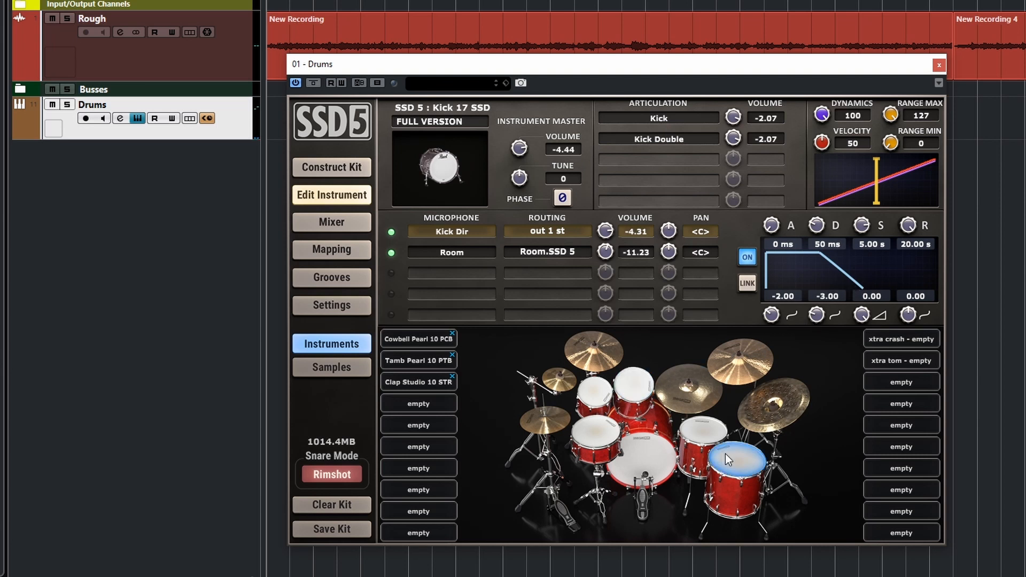
left_click(707, 442)
left_click(731, 466)
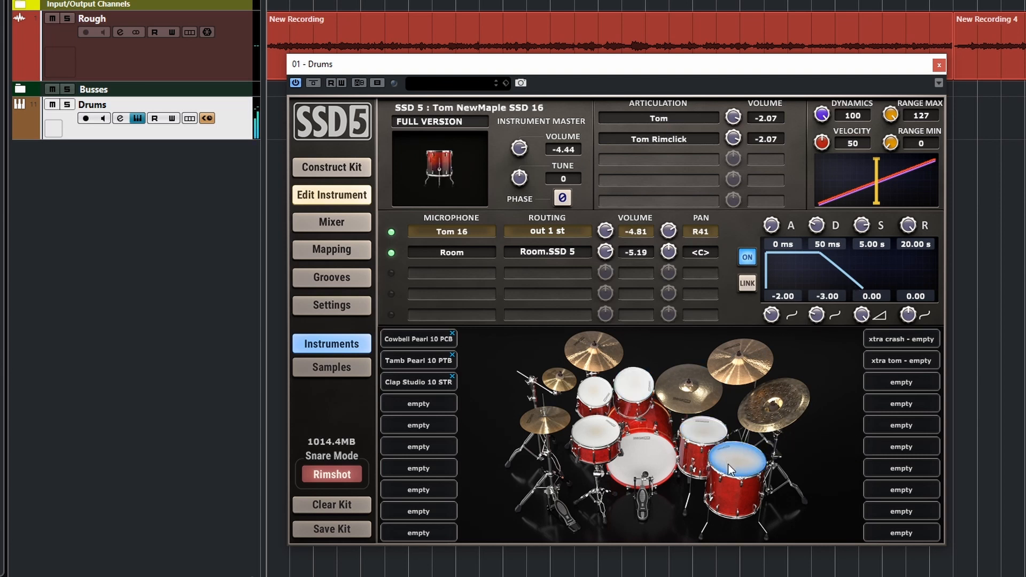
left_click(700, 431)
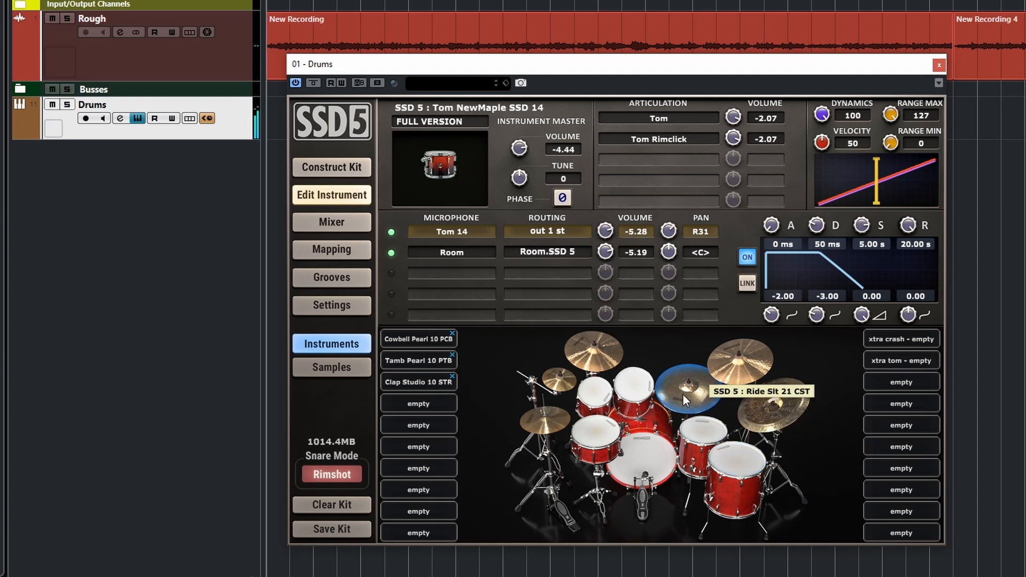
Step: Audition the ride, splash, hi-hat, snare and kick in the instrument editor to view their settings
left_click(688, 385)
left_click(569, 392)
left_click(546, 418)
left_click(592, 438)
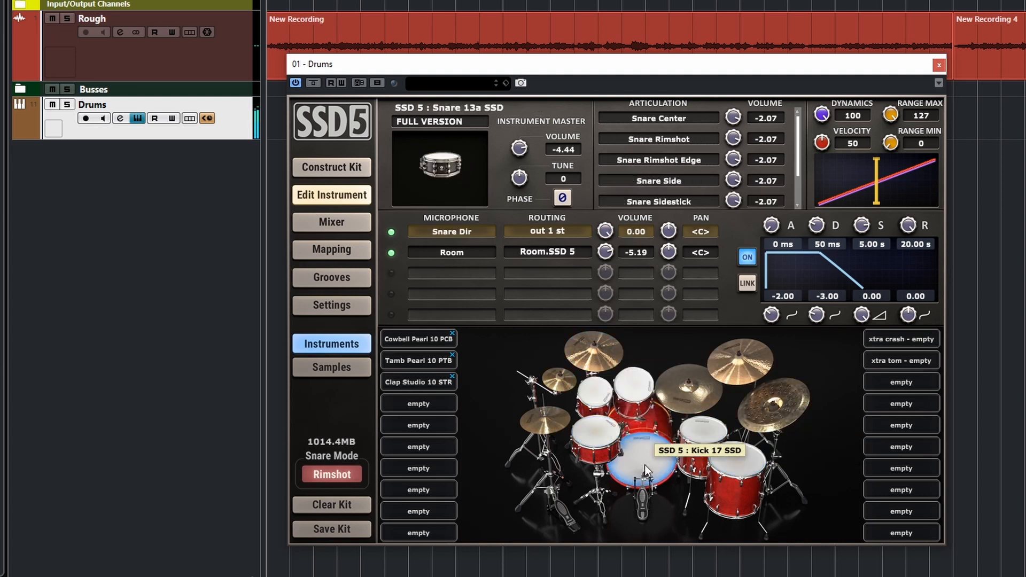
left_click(642, 461)
left_click(589, 448)
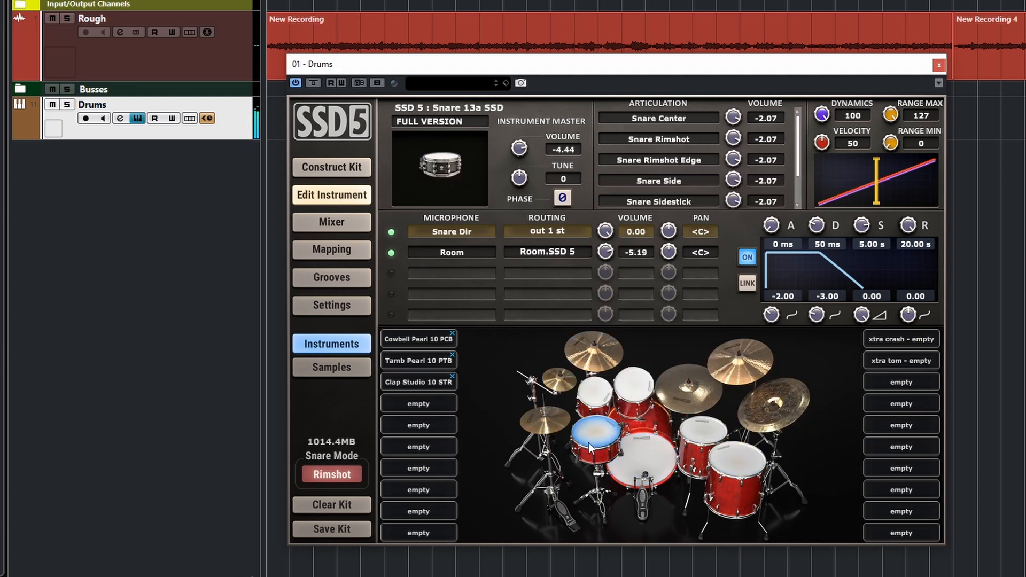
Step: Examine the kit's mixer channels through to Room, OH and Room B
left_click(336, 224)
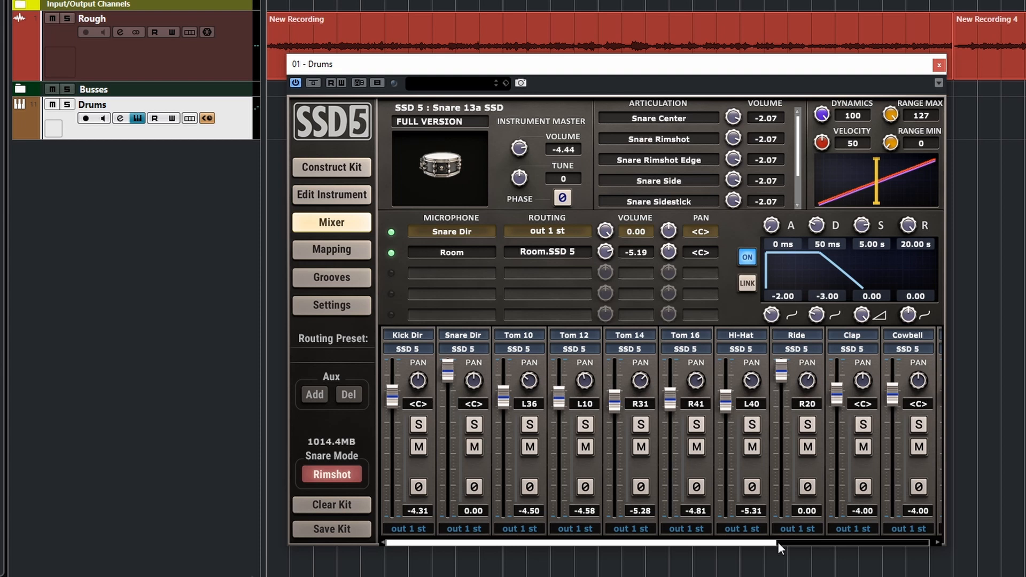
left_click_drag(762, 545, 926, 546)
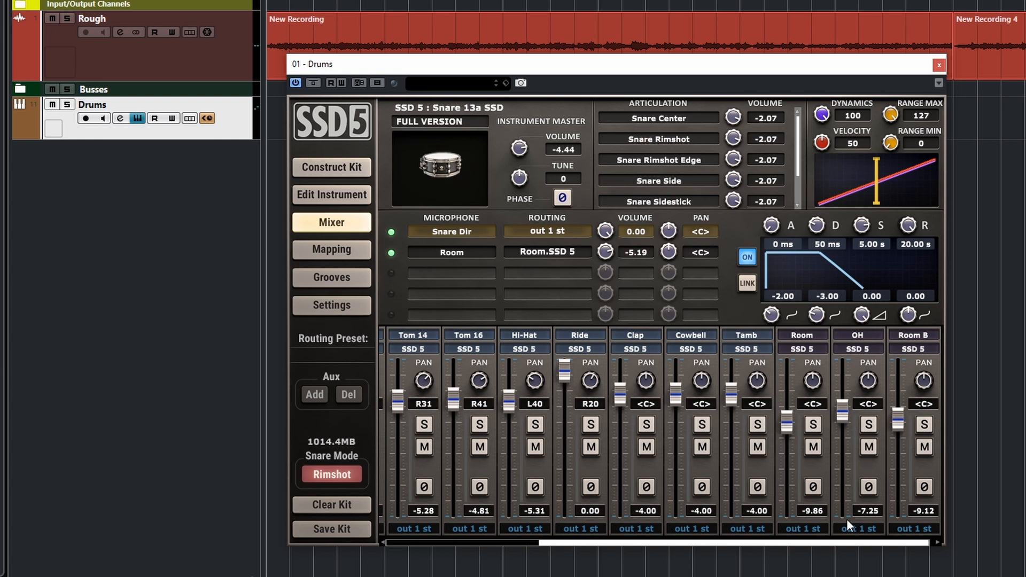
Step: Play the 170 China Variation_01 groove from SD Library of the Extreme 2, Straight 4#4 Grooves, with looping enabled
left_click(340, 281)
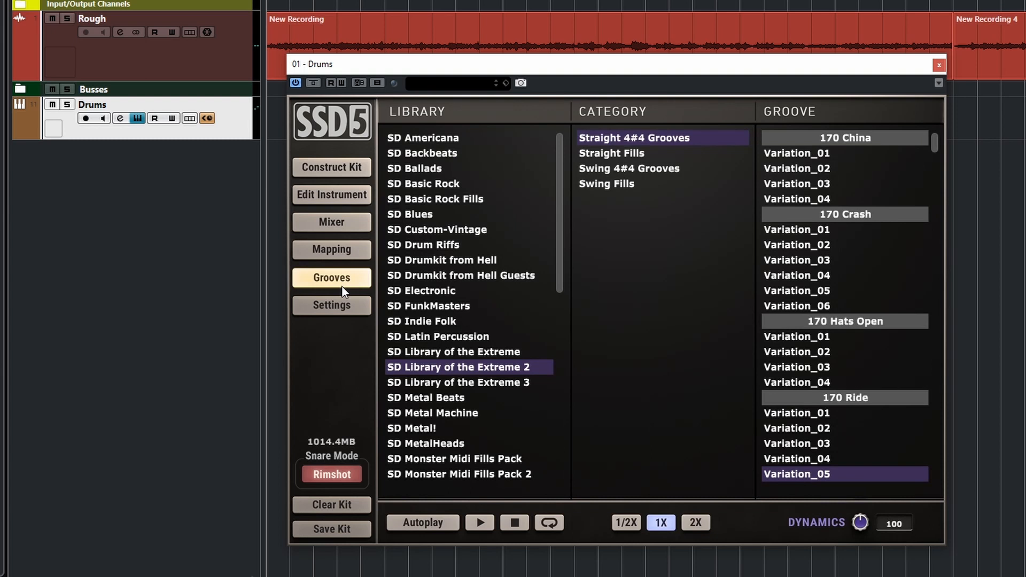
left_click(810, 153)
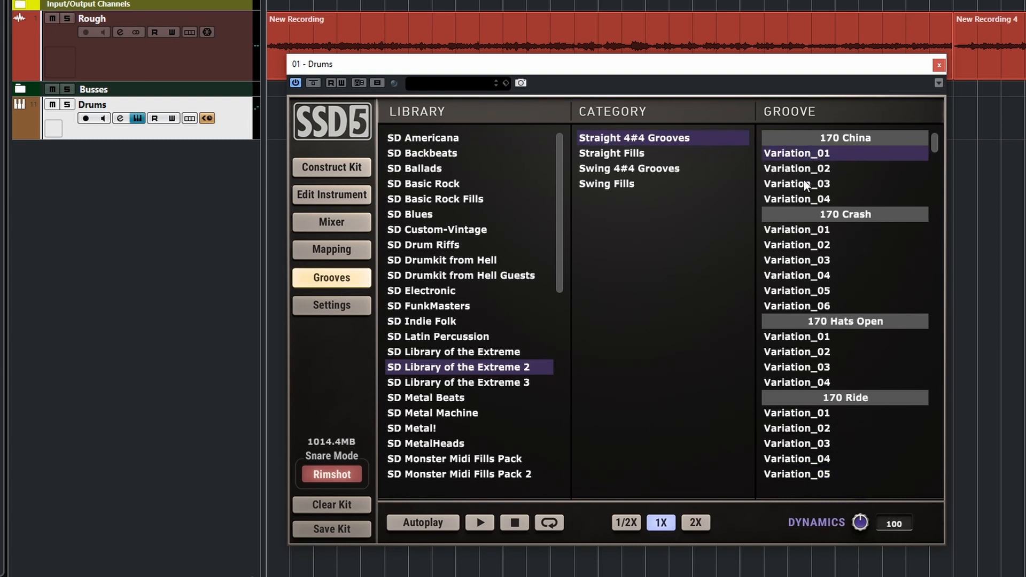
left_click(477, 524)
left_click(546, 525)
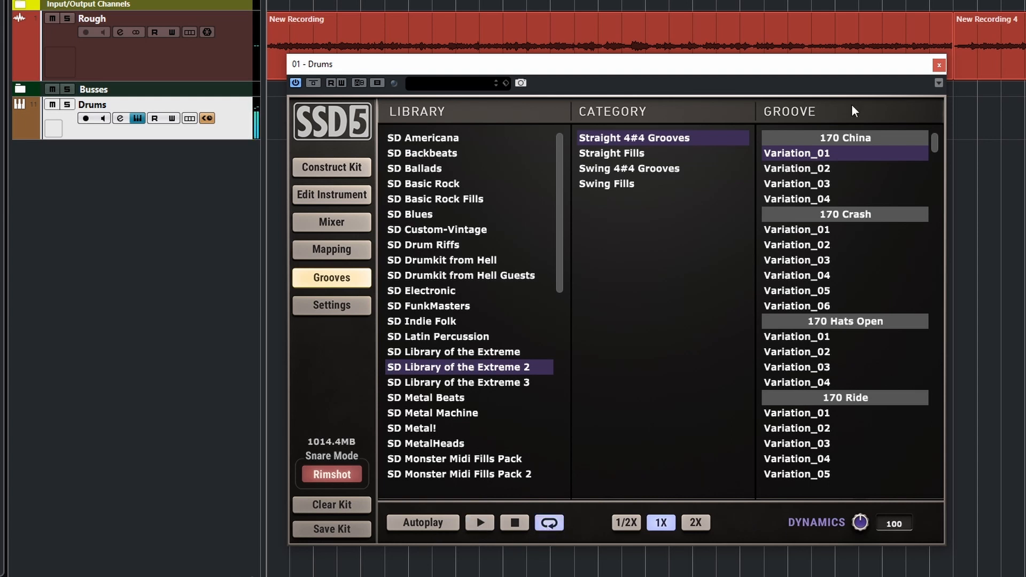
Step: Mute and unmute the Room, OH and Room B mixer channels to compare the groove with and without them
left_click(339, 223)
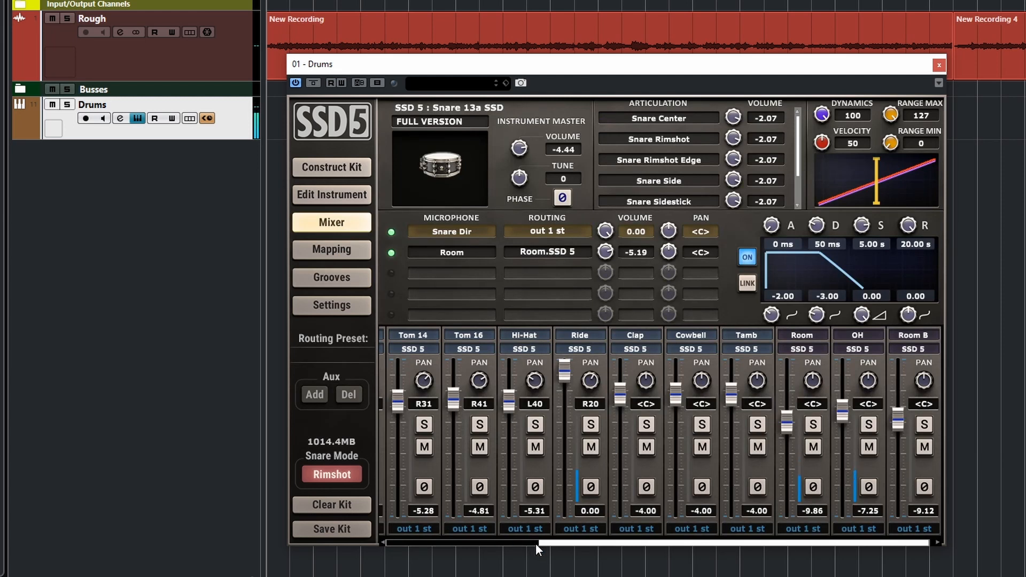
left_click_drag(540, 543, 733, 543)
left_click(925, 448)
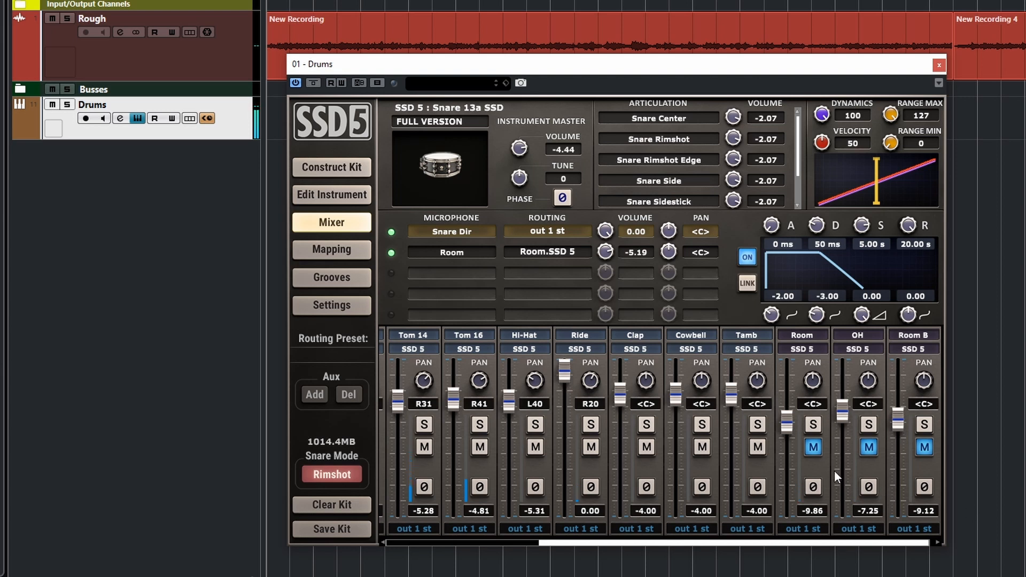
left_click(868, 447)
left_click(925, 448)
Step: Mute and unmute the Ride mixer channel while the groove plays
left_click(591, 448)
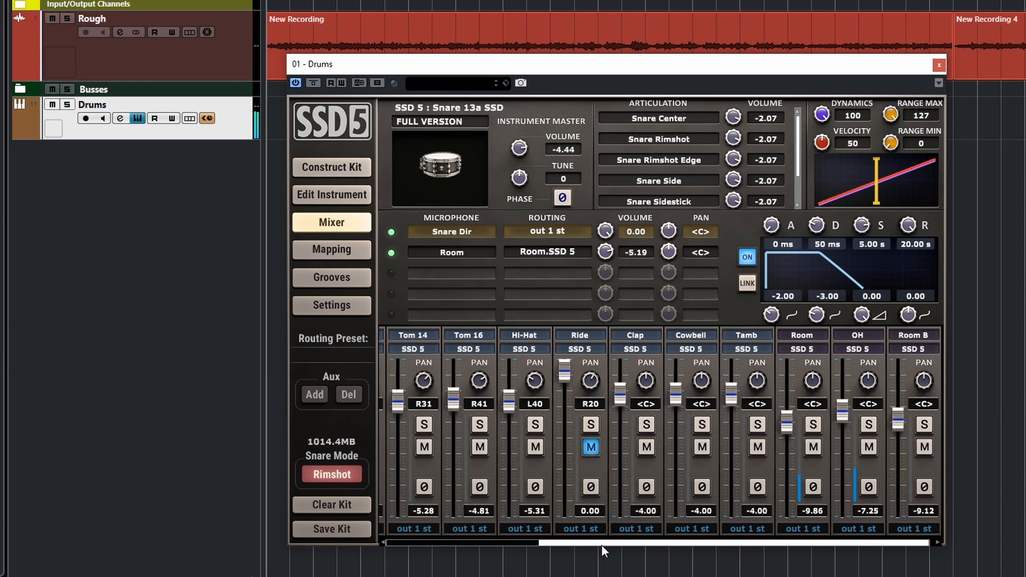
scroll(601, 544, "left", 4)
left_click(804, 449)
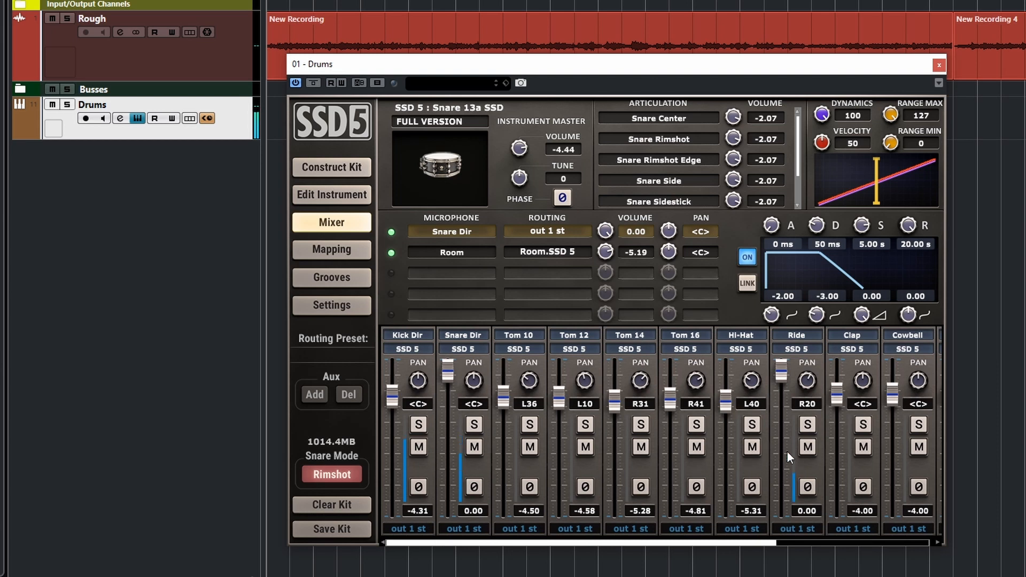
Step: Try the solo and pan controls of the Snare Dir channel and close the drum sampler window
left_click(475, 425)
mouse_move(473, 380)
left_mouse_down()
mouse_move(458, 399)
mouse_move(463, 513)
mouse_move(475, 381)
left_mouse_up()
left_click(940, 66)
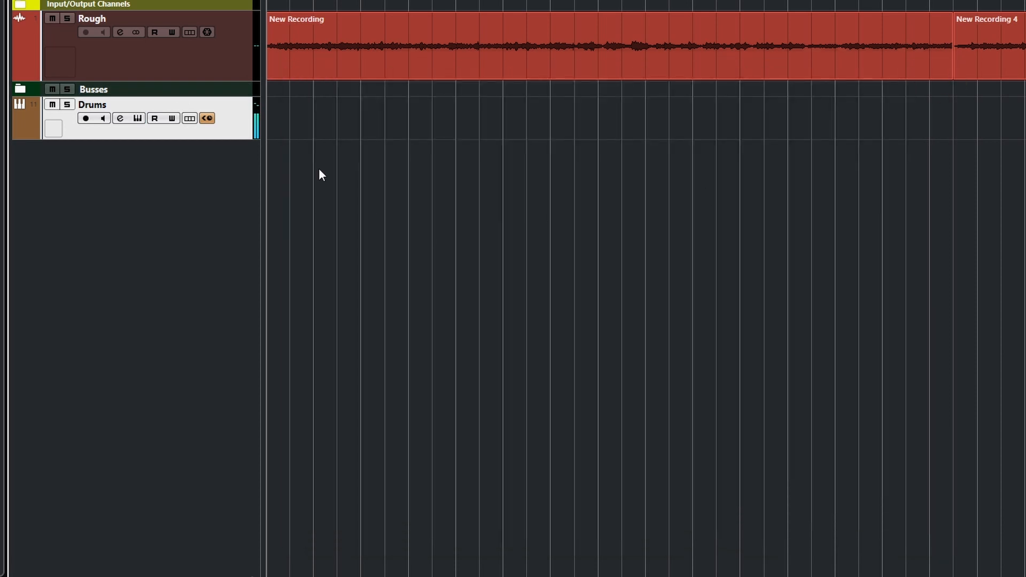
Step: Open the Drums track's channel settings and mute and unmute the whole channel while the groove plays
left_click(120, 120)
left_click_drag(510, 118, 489, 167)
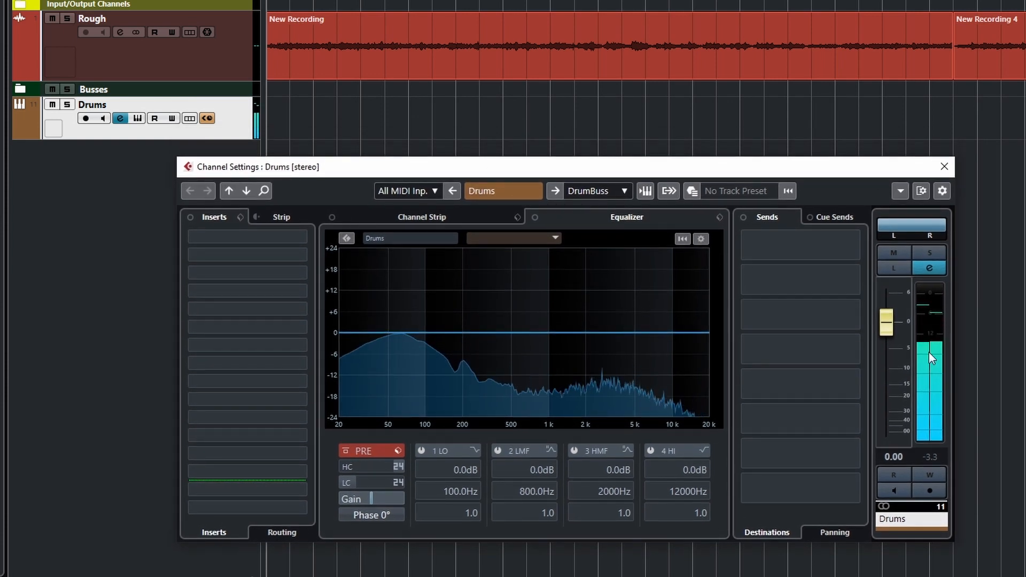
left_click(895, 252)
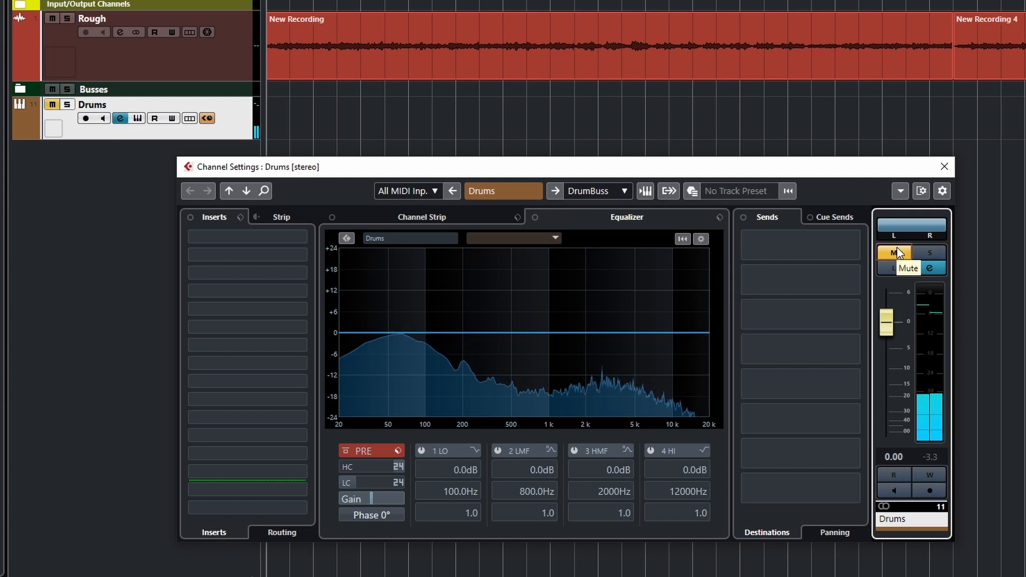
left_click(895, 253)
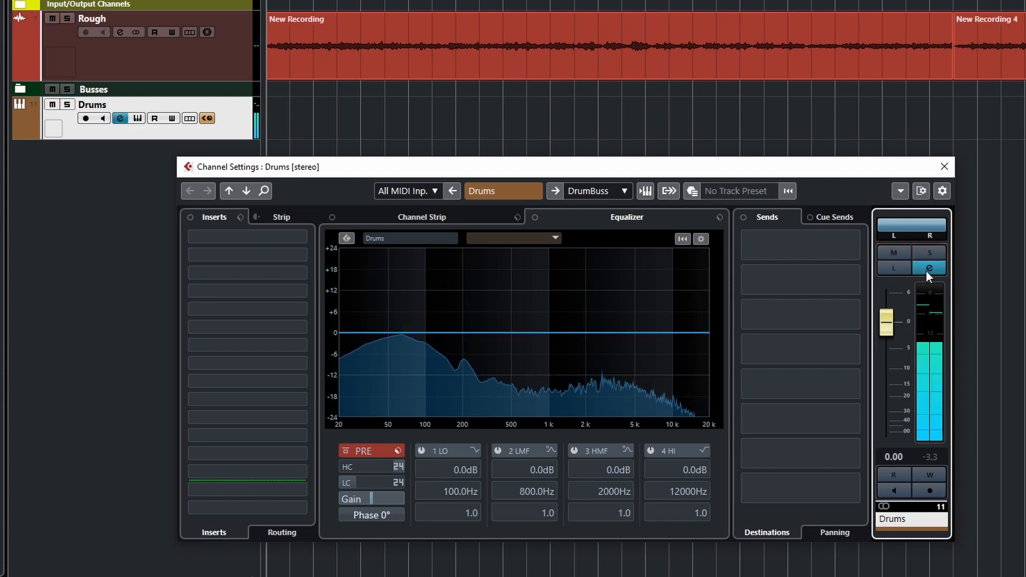
Step: Try panning the Drums channel, reset its panner to full stereo width and close the channel settings
left_click_drag(945, 223, 910, 236)
double_click(925, 230)
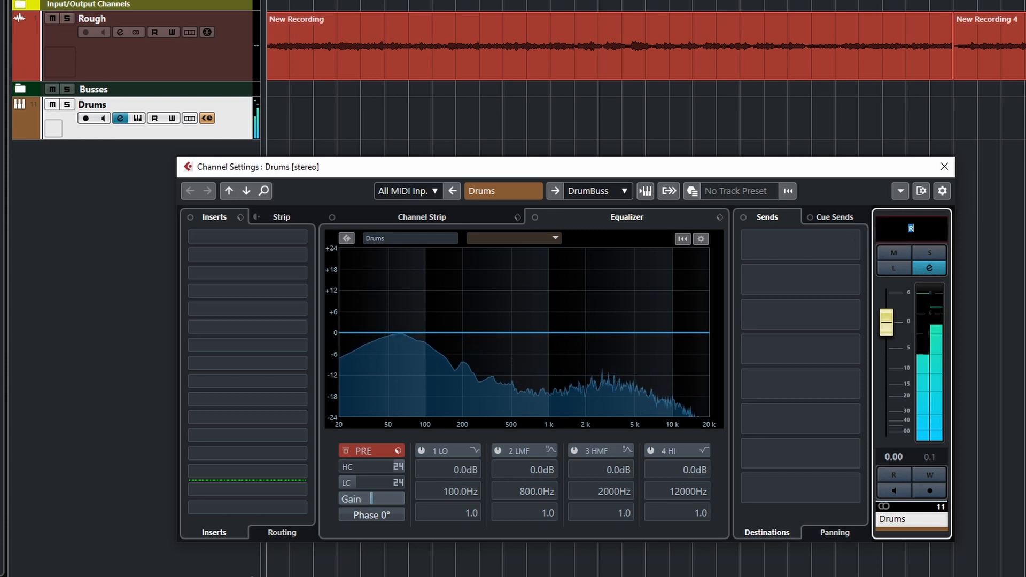
key("Escape")
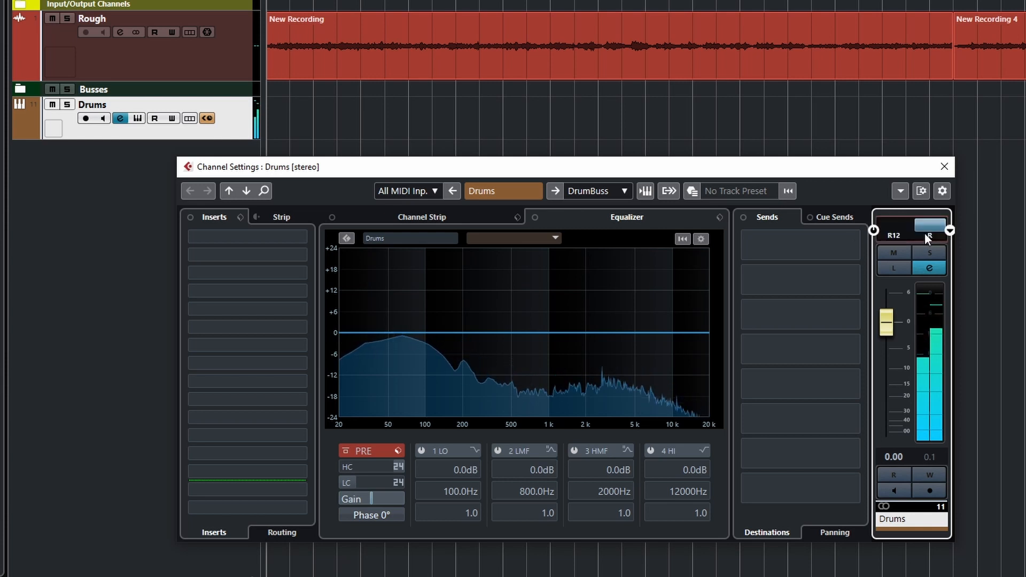
right_click(922, 229)
key("Escape")
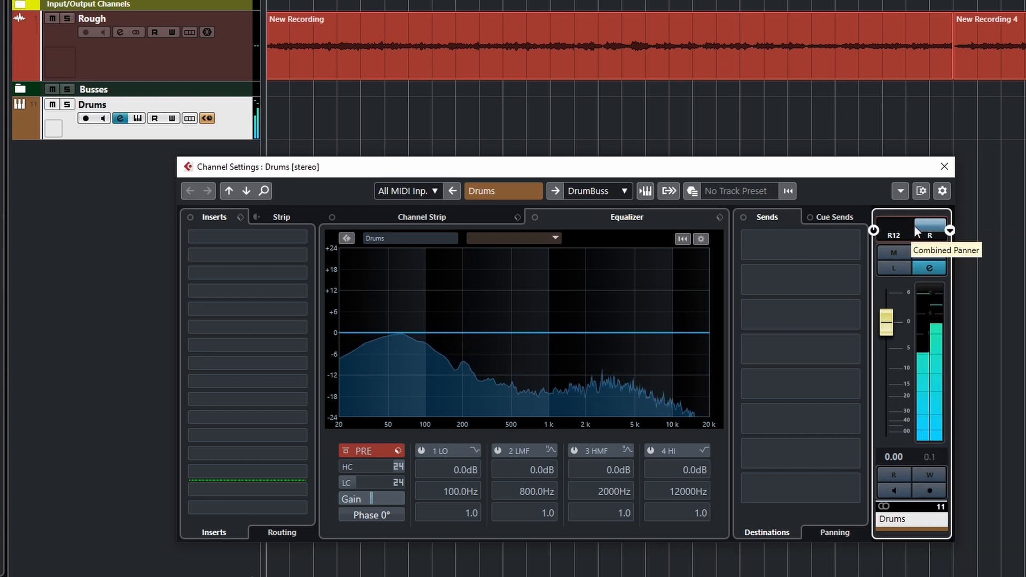
left_click(914, 226, "ctrl")
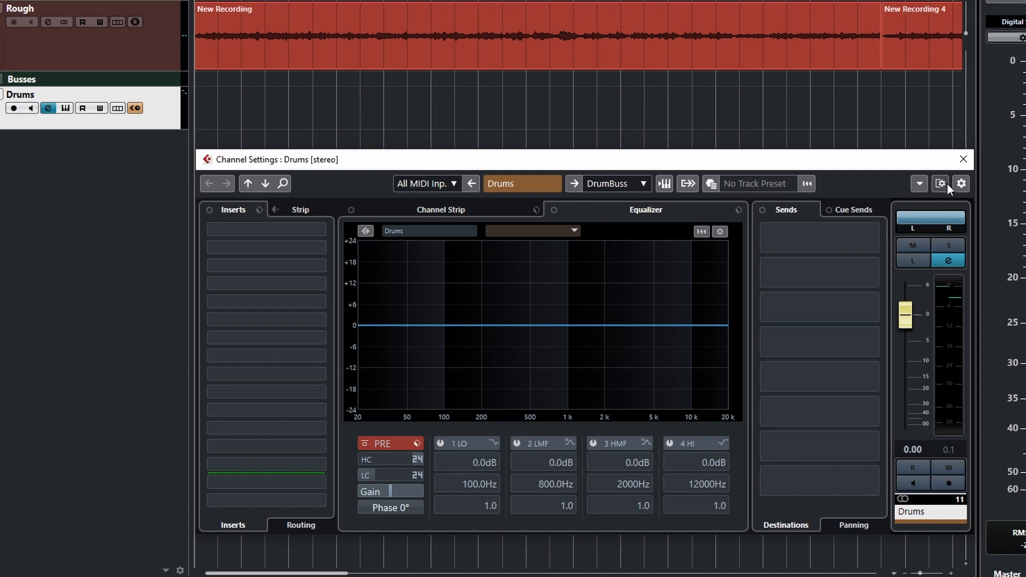
left_click(959, 161)
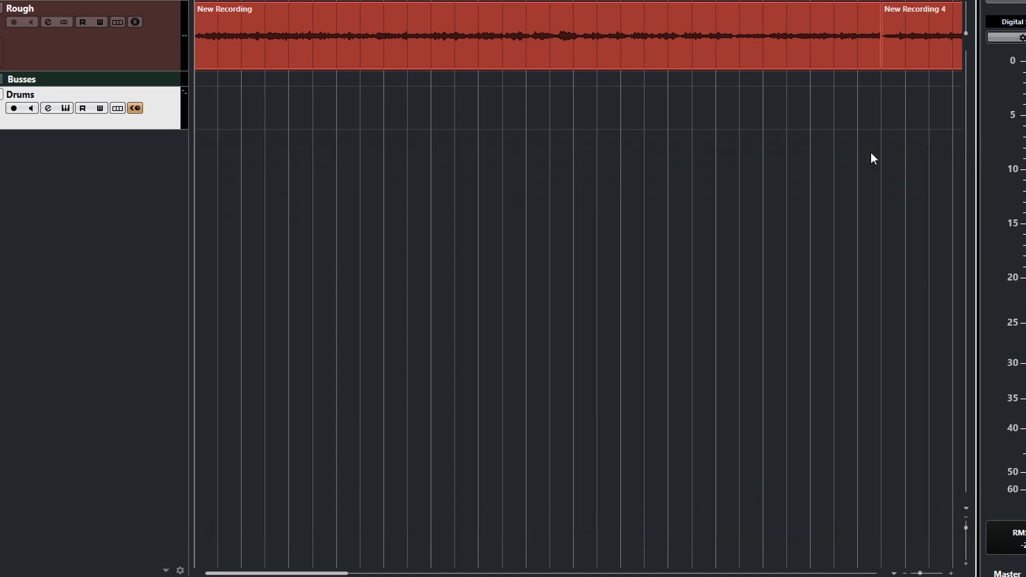
Step: Open the Drums track's sampler, inspect the channel outputs in its mixer and close the window
left_click(63, 108)
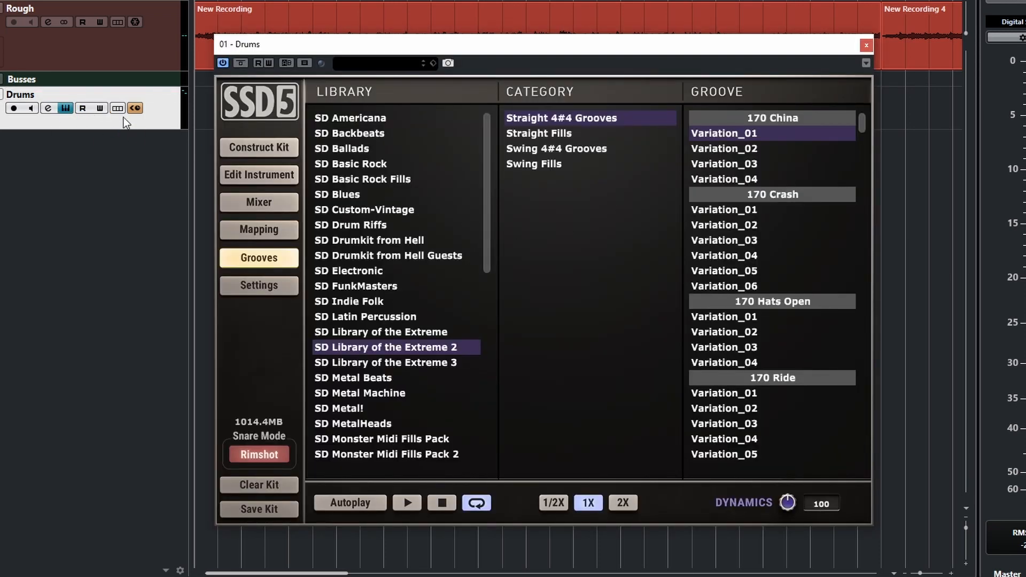
left_click(264, 203)
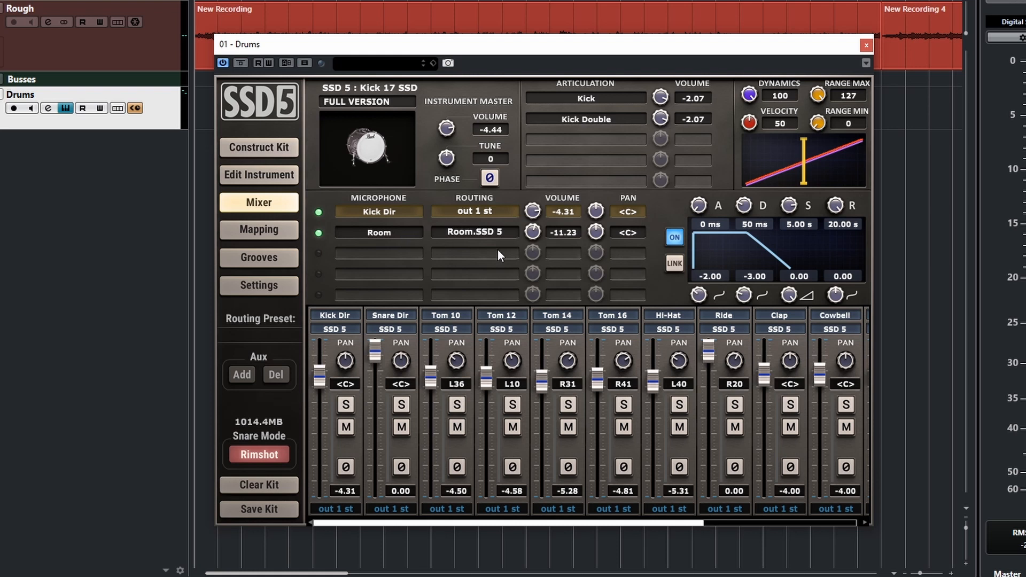
left_click(866, 46)
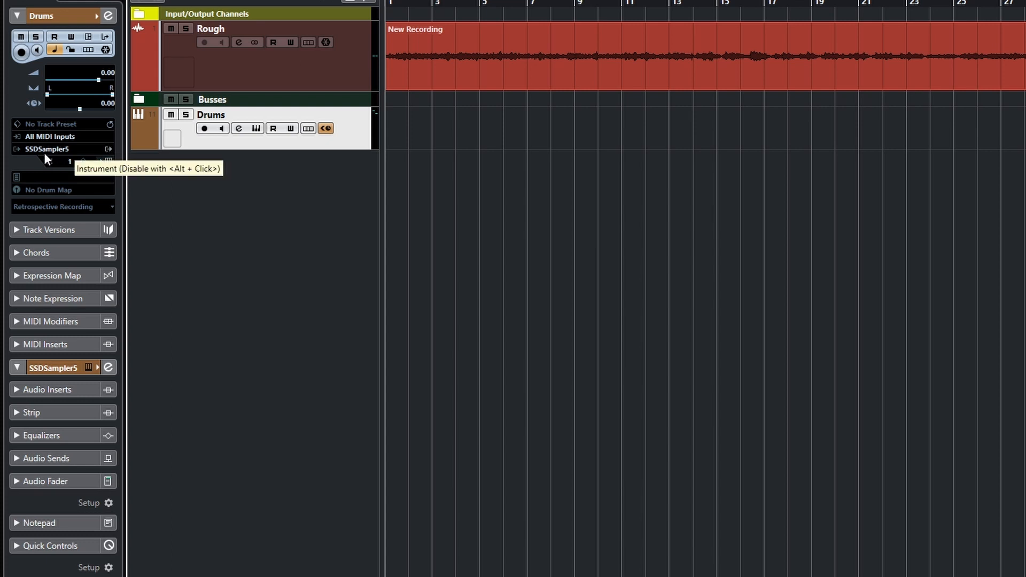
Step: Activate the additional stereo outputs Output #2 L and Output #3 L for the SSDSampler5 instrument
left_click(109, 157)
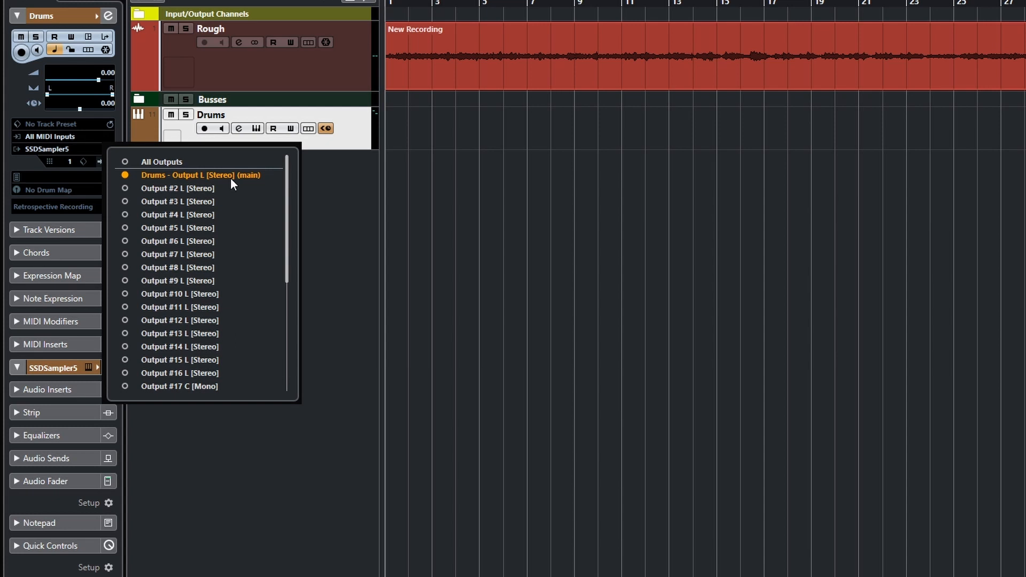
scroll(241, 247, "down", 5)
scroll(247, 252, "up", 4)
scroll(250, 258, "up", 2)
scroll(251, 258, "down", 5)
scroll(261, 259, "up", 5)
left_click_drag(125, 191, 126, 204)
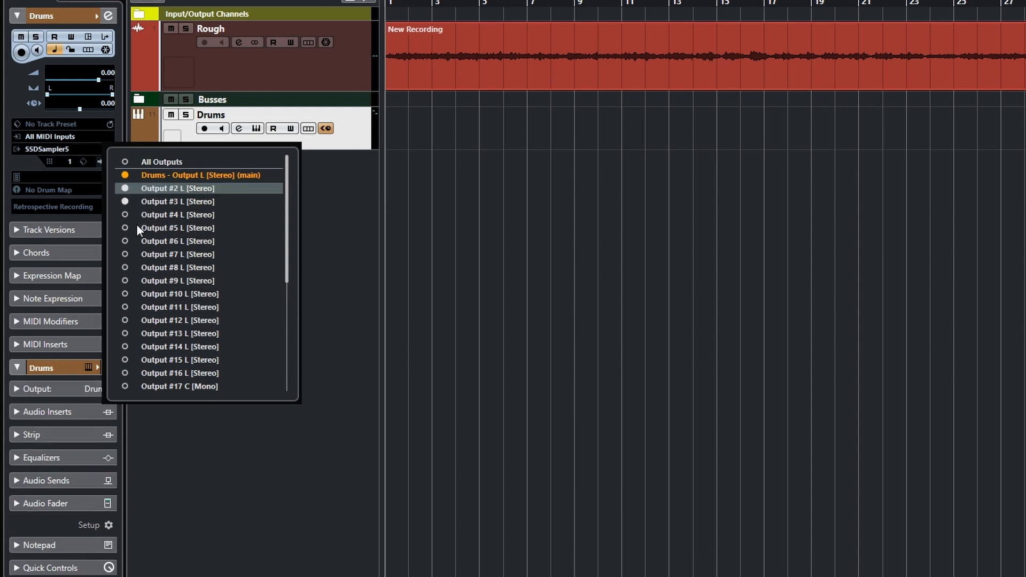
Step: Activate the mono outputs Output #17 C through Output #22 C for the SSDSampler5 instrument
scroll(183, 302, "down", 3)
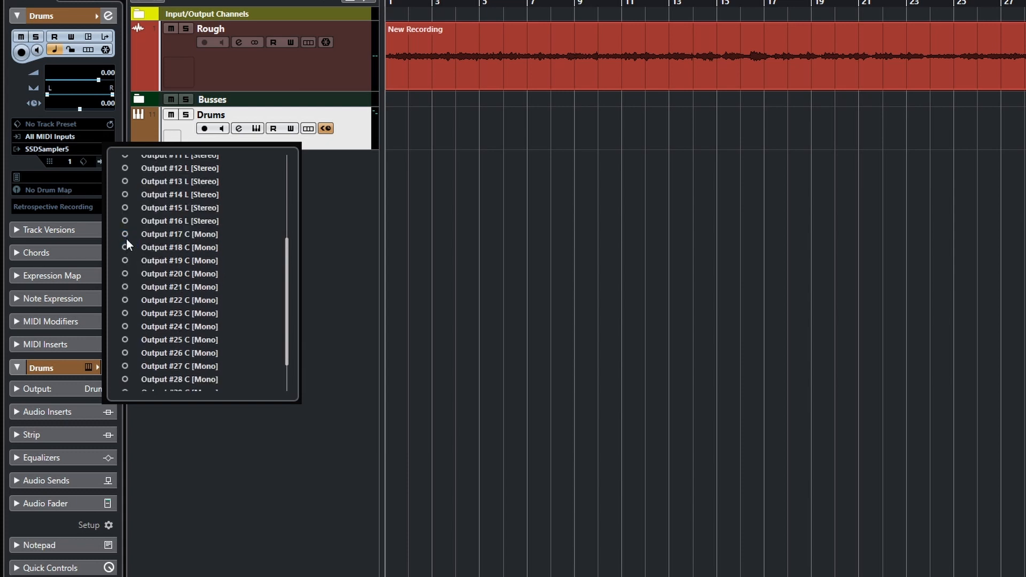
left_click(125, 235)
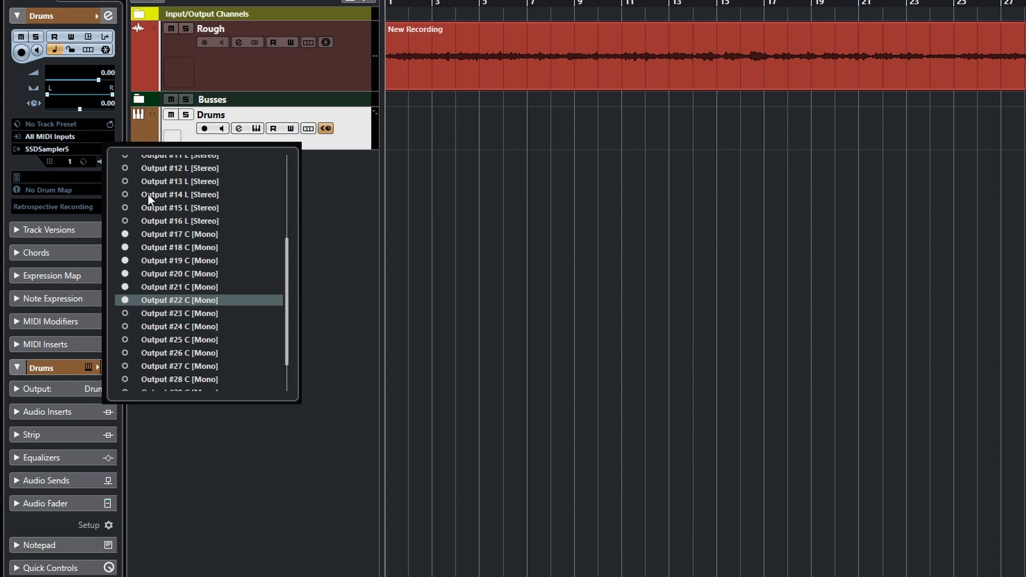
scroll(212, 273, "up", 5)
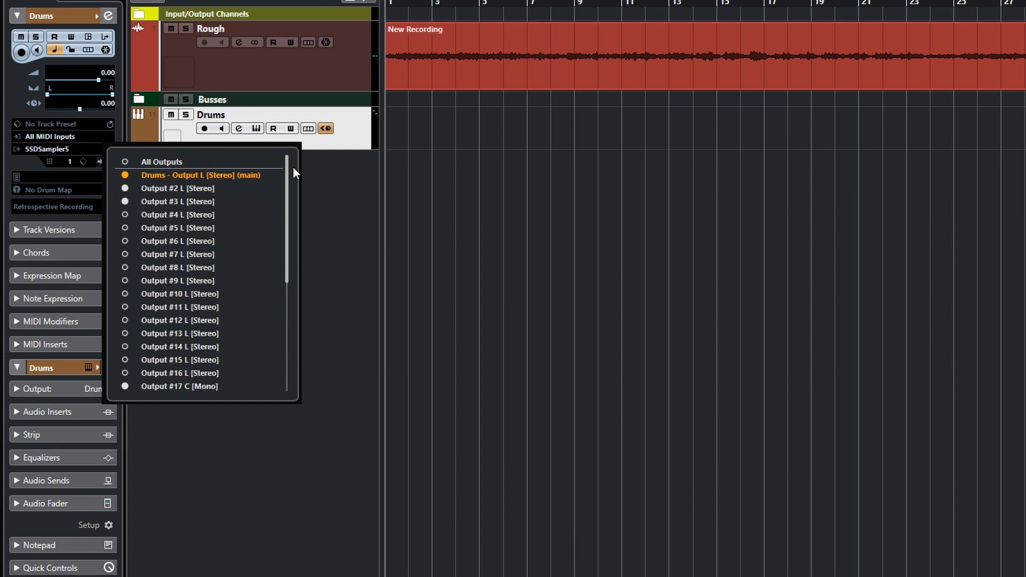
left_click(313, 191)
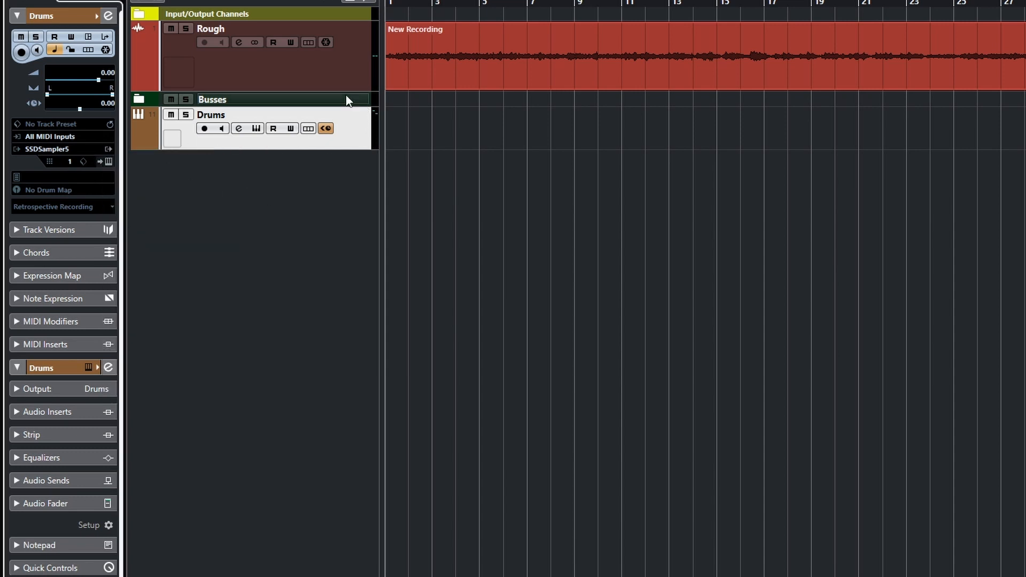
Step: Expand the Drums track's automation so the lanes of all its activated outputs are listed beneath it
left_click(138, 142)
left_click(138, 142)
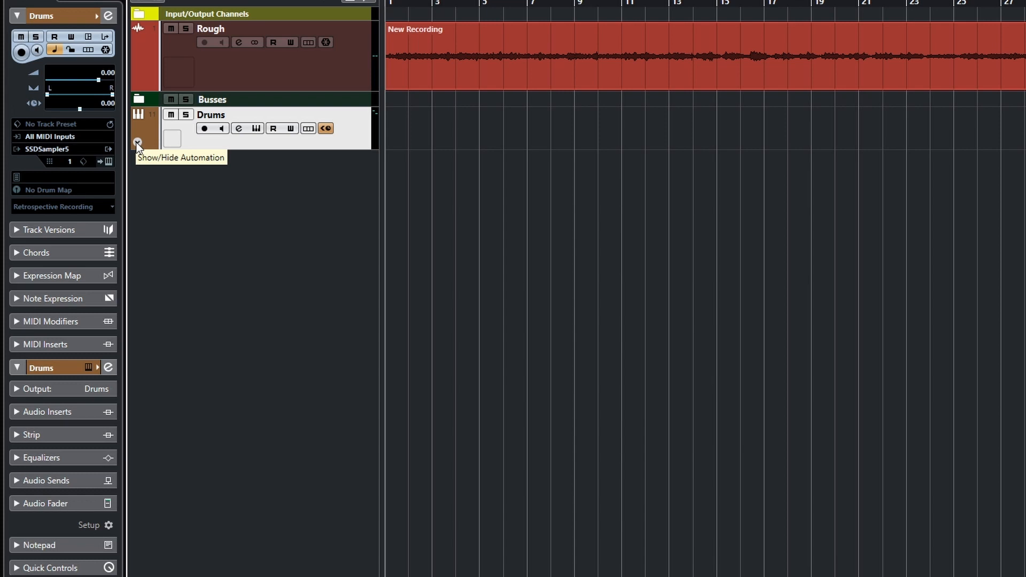
left_click(137, 142)
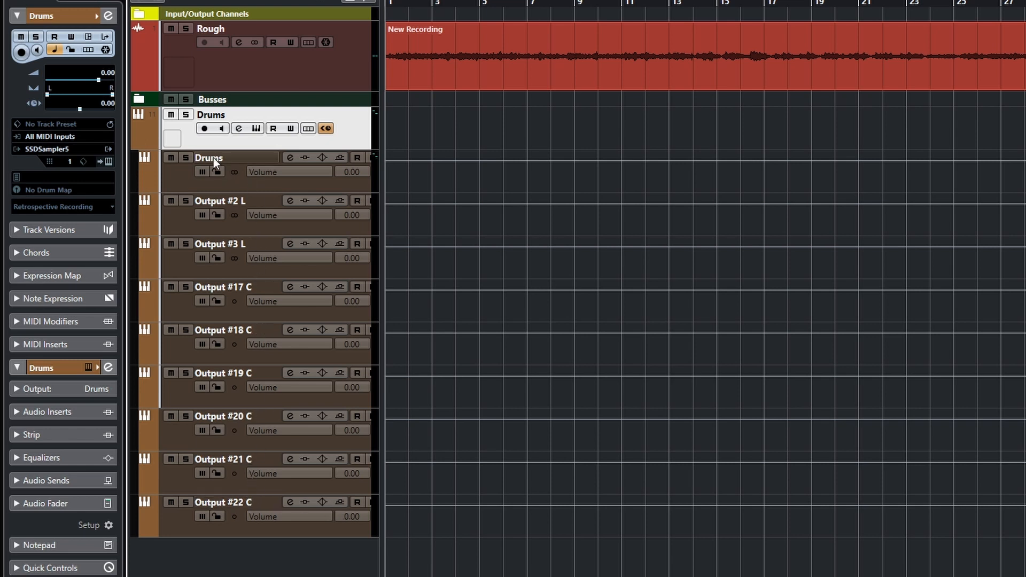
Step: Reopen the drum sampler beside the track list, play the selected groove and return to its mixer
left_click(256, 128)
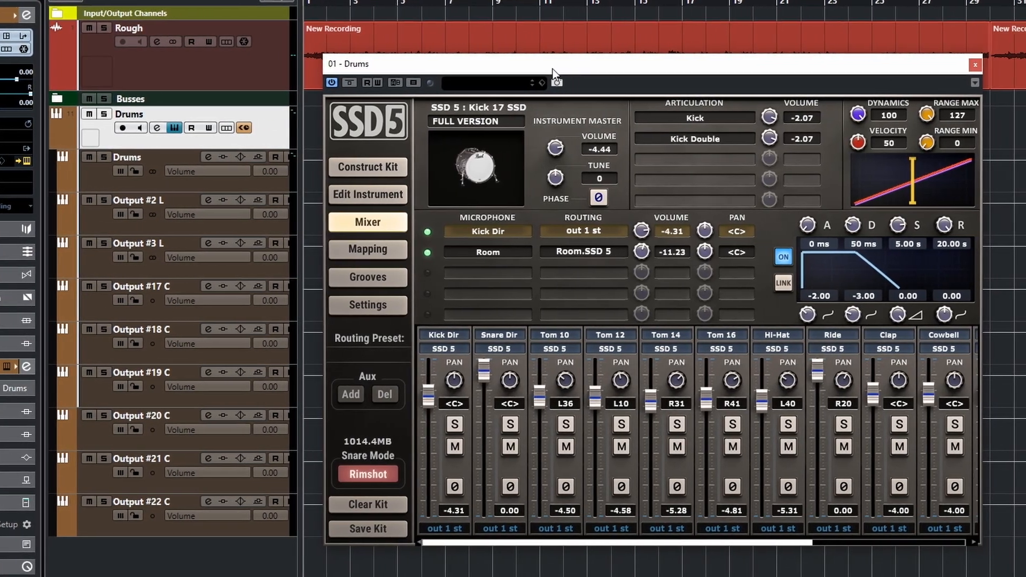
left_click_drag(553, 69, 613, 74)
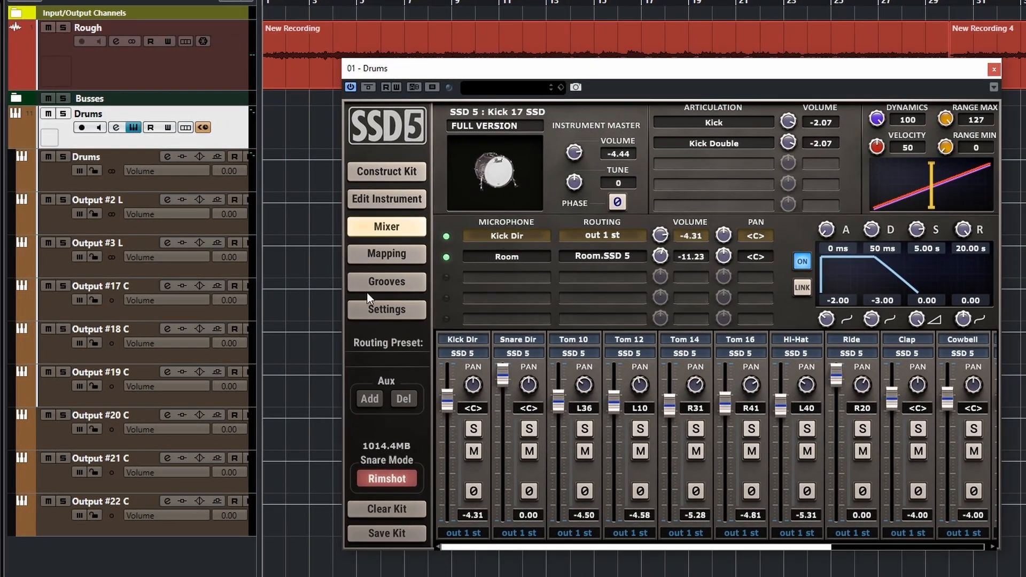
left_click(395, 281)
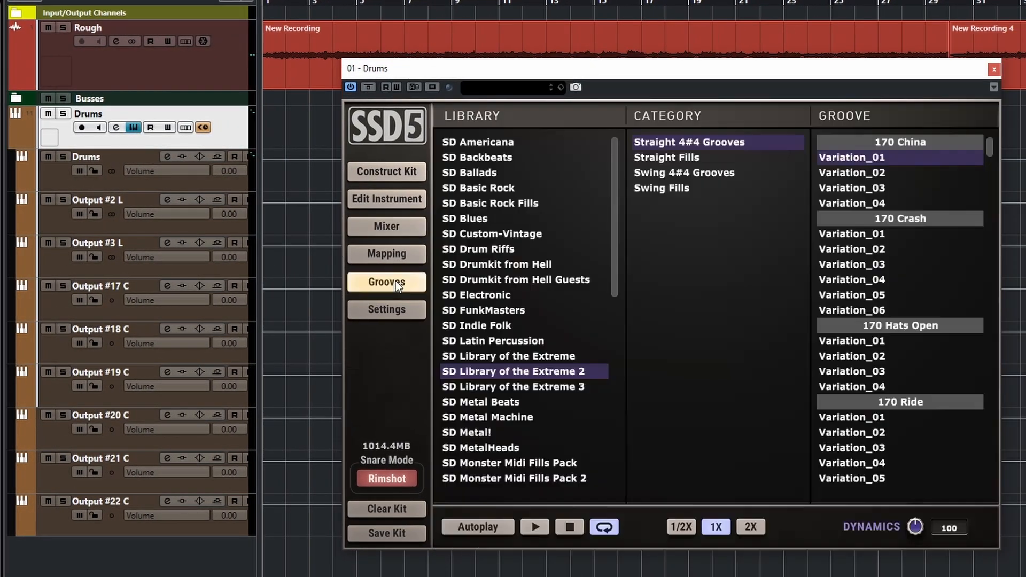
left_click(544, 527)
left_click(380, 228)
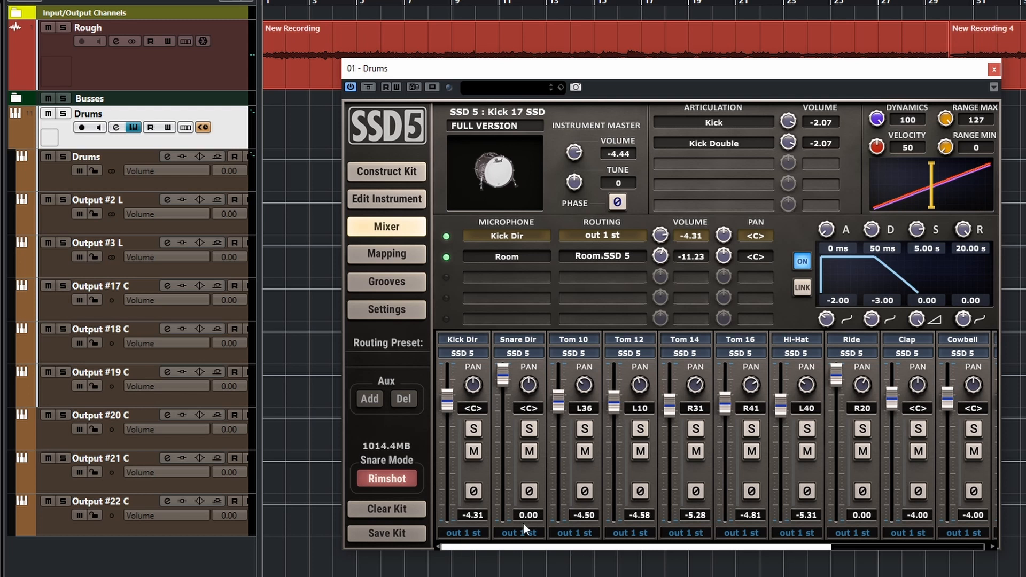
Step: Route the Kick Dir mixer channel to out 17 mn and the Snare Dir channel to out 18 mn
left_click(473, 534)
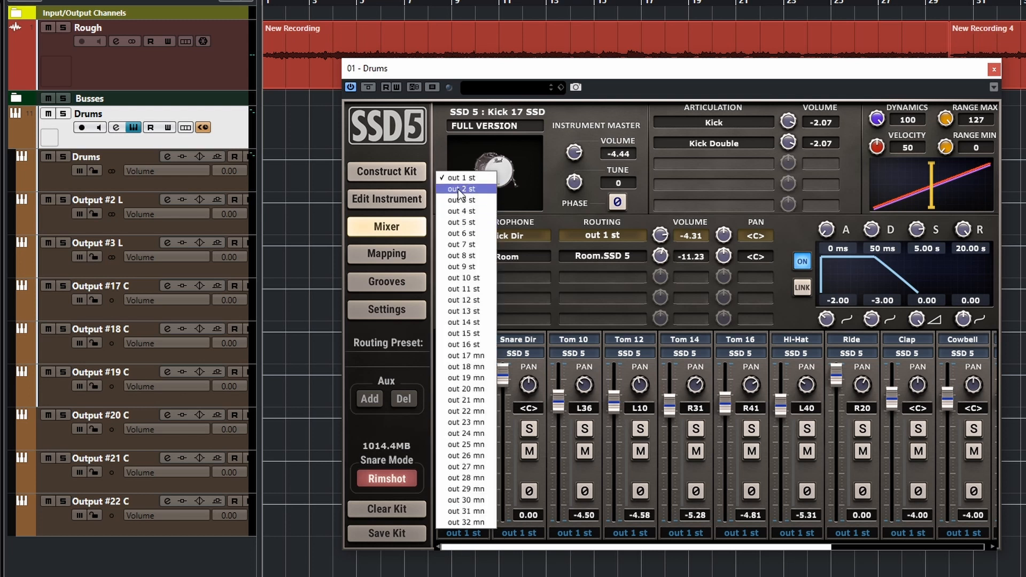
left_click(473, 533)
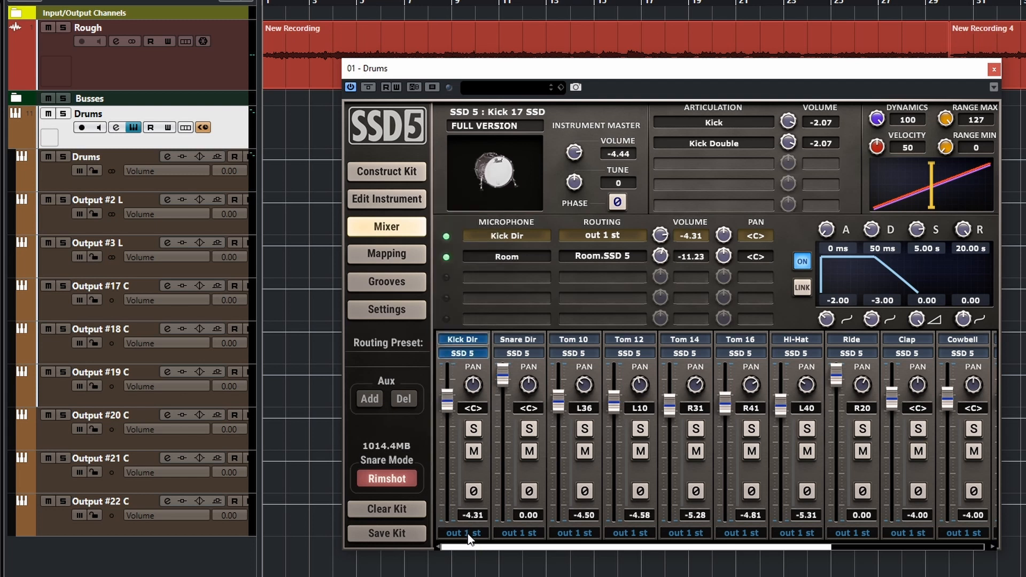
left_click(466, 535)
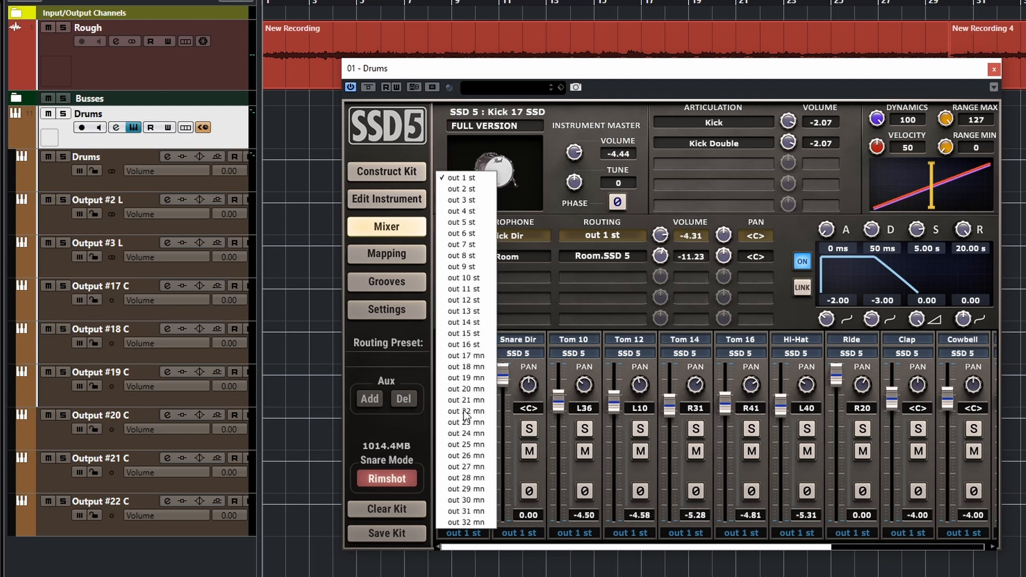
left_click(464, 356)
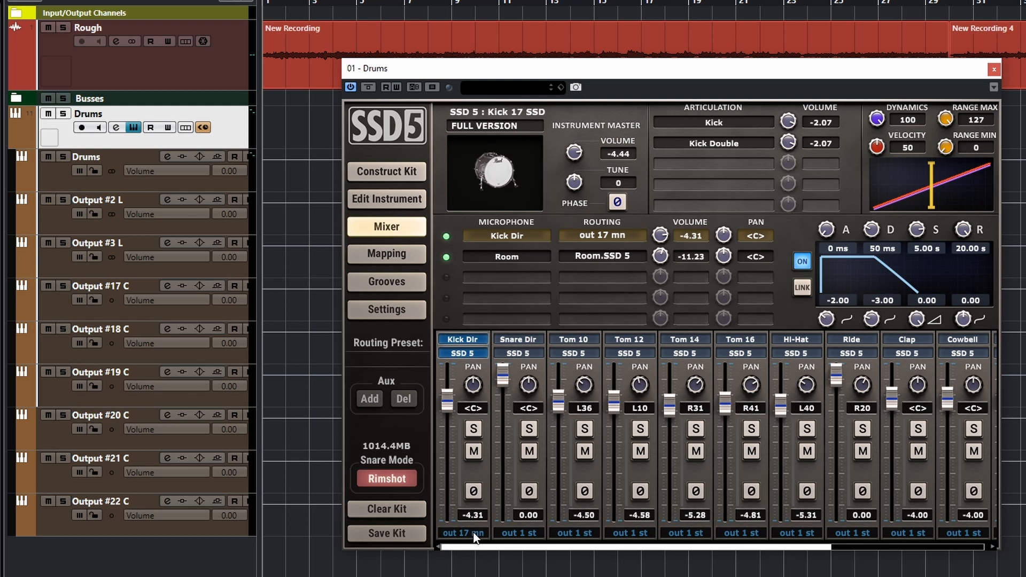
left_click(519, 533)
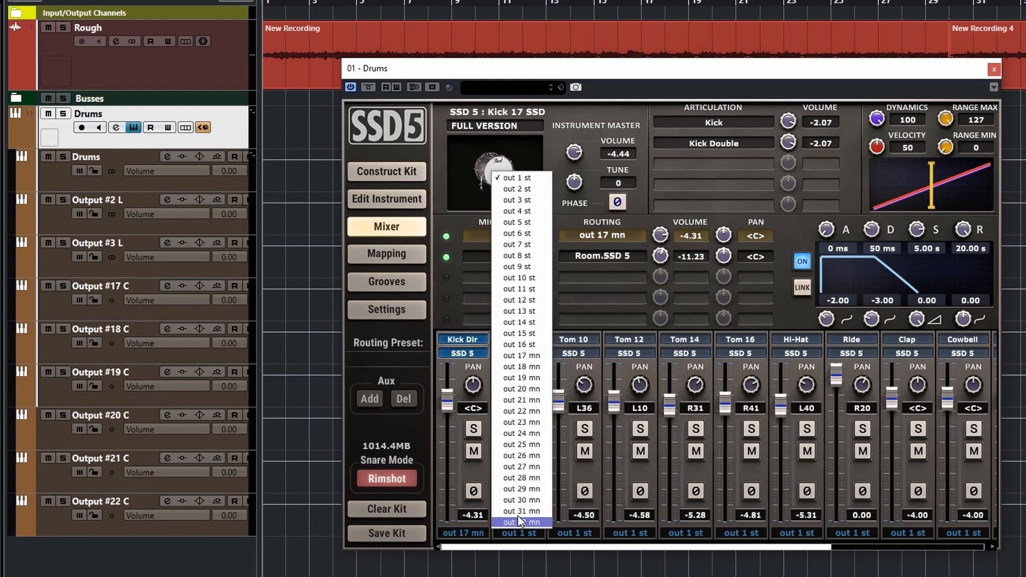
left_click(521, 369)
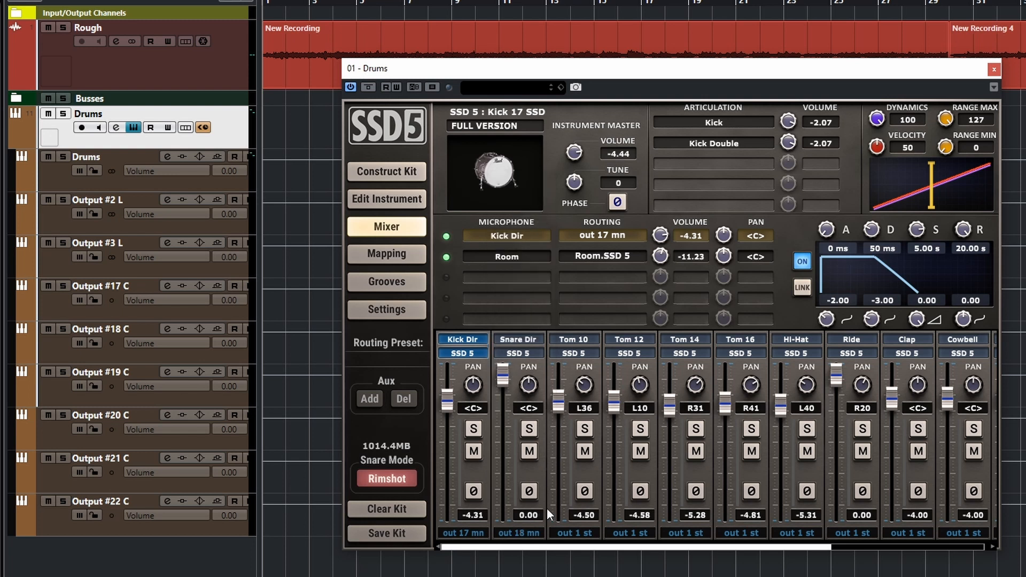
Step: Route Tom 10, Tom 12, Tom 14 and Tom 16 to out 19 mn through out 22 mn, and Hi-Hat to out 23 mn
left_click(575, 533)
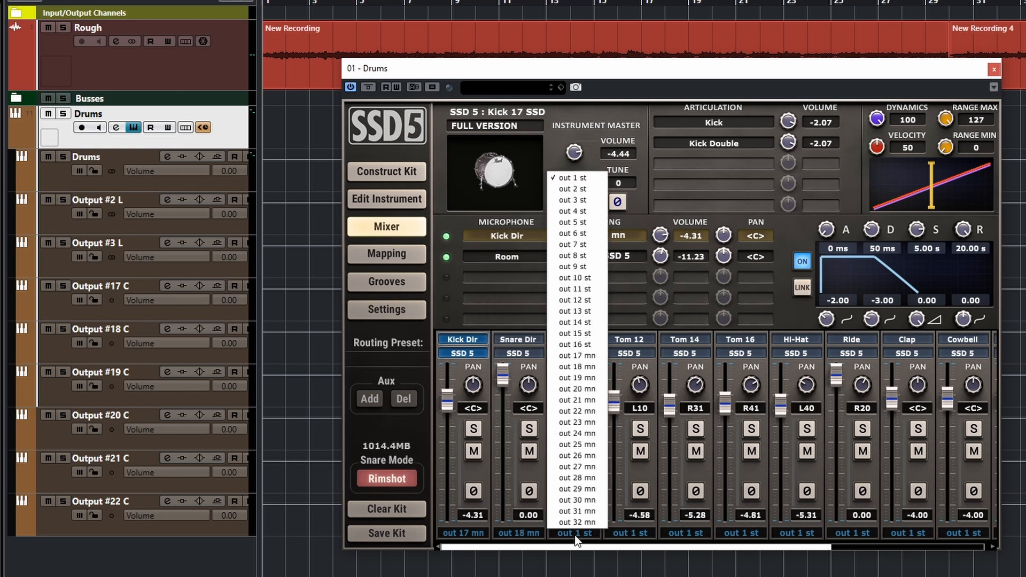
left_click(572, 377)
left_click(631, 533)
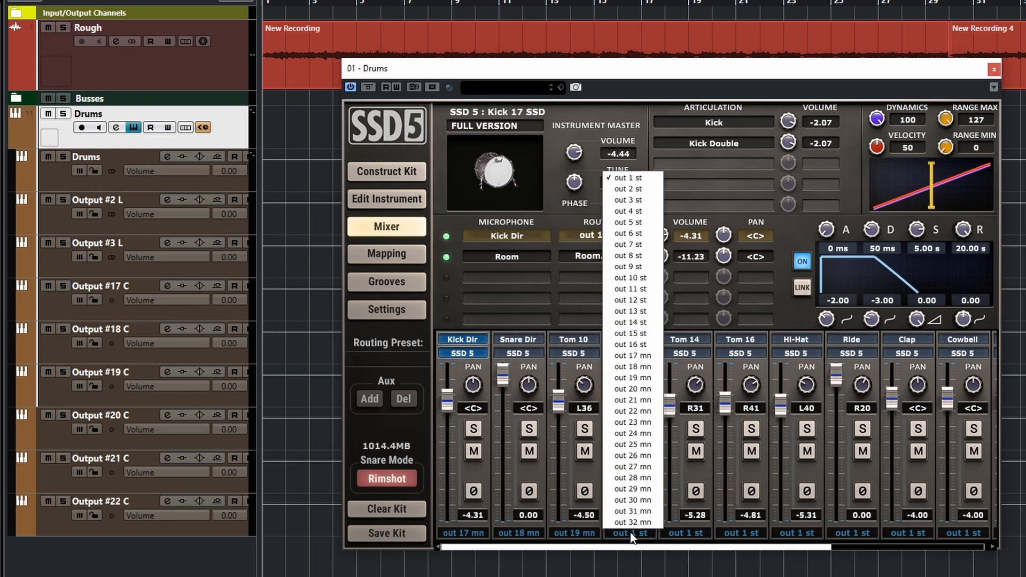
left_click(639, 389)
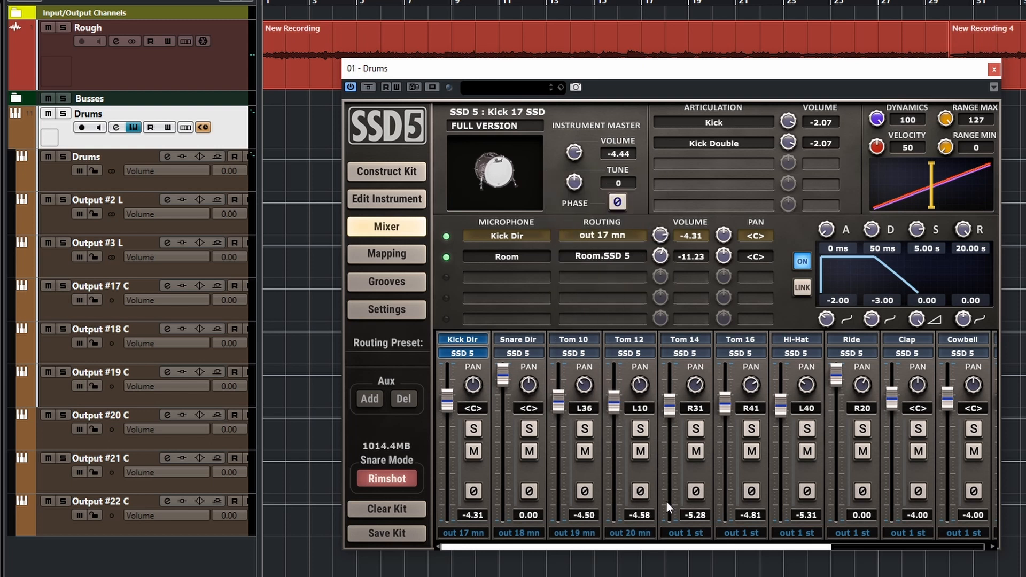
left_click(687, 534)
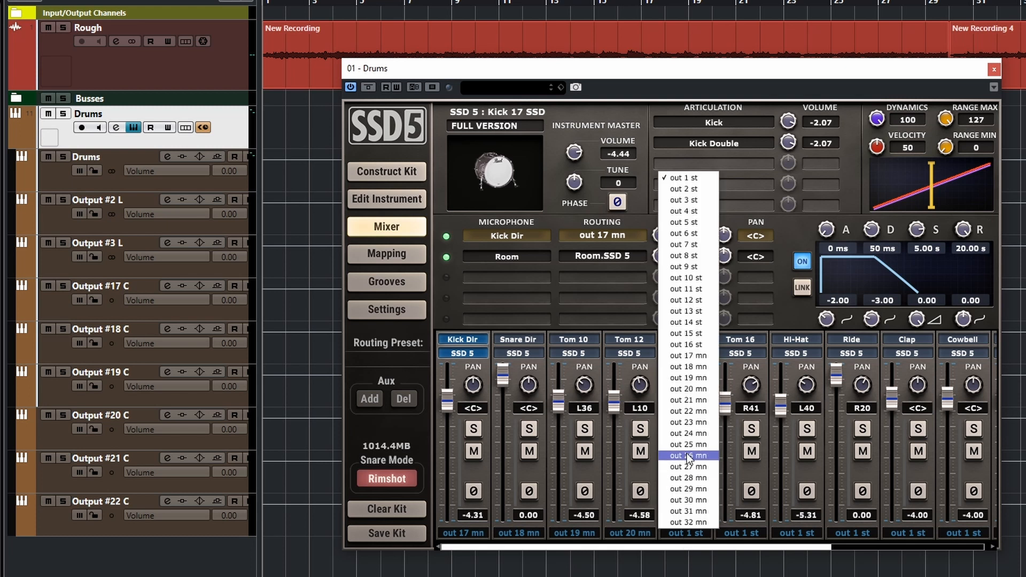
left_click(692, 399)
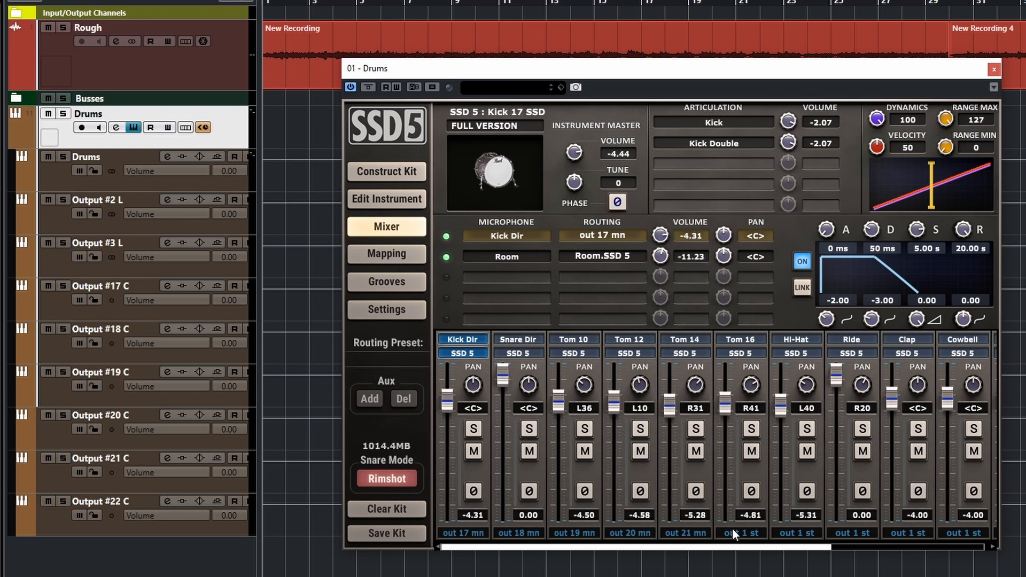
left_click(741, 534)
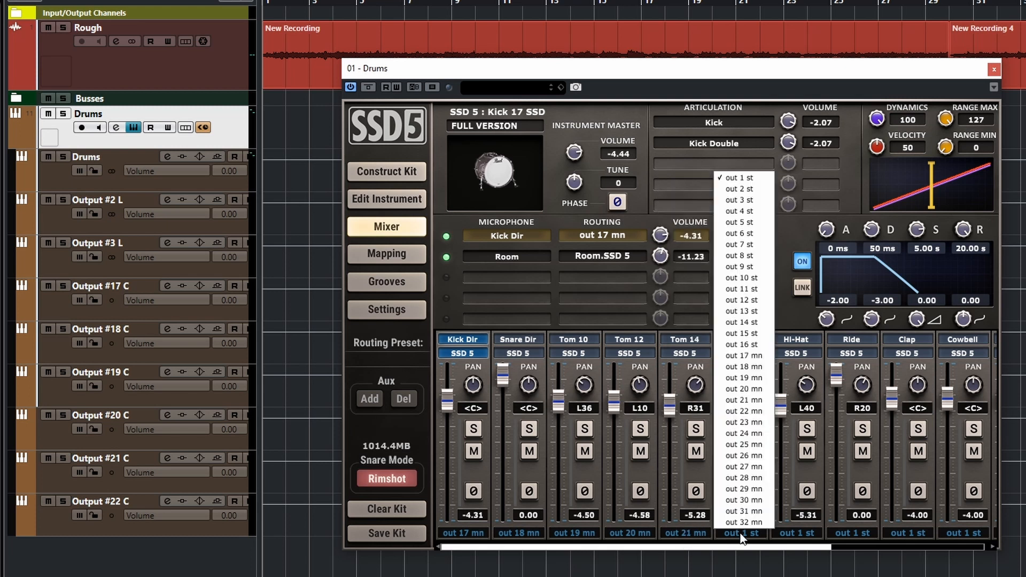
left_click(749, 412)
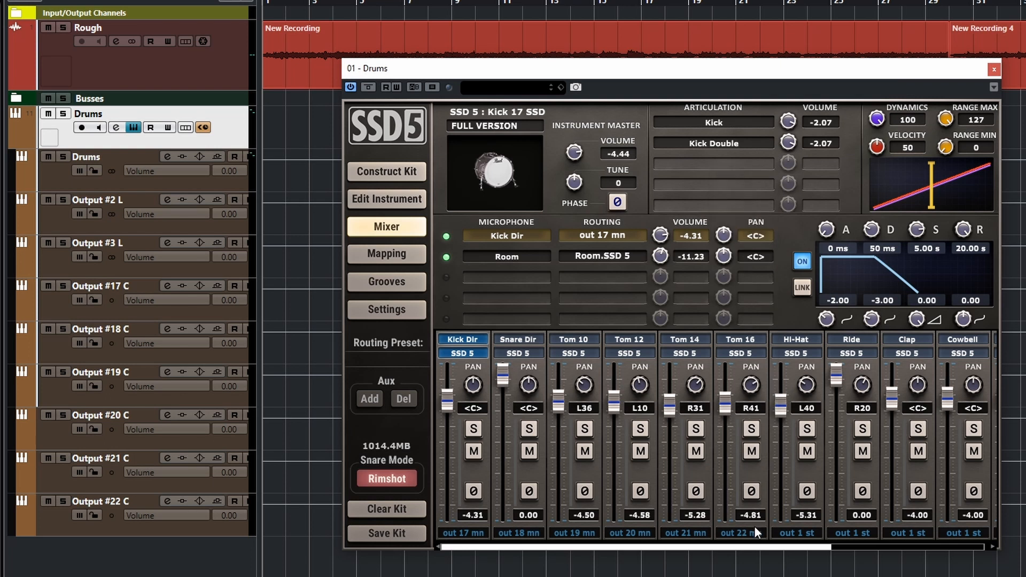
left_click(792, 532)
left_click(802, 422)
Step: Route both the Room and Room B mixer channels to out 2 st
left_click_drag(823, 545, 979, 547)
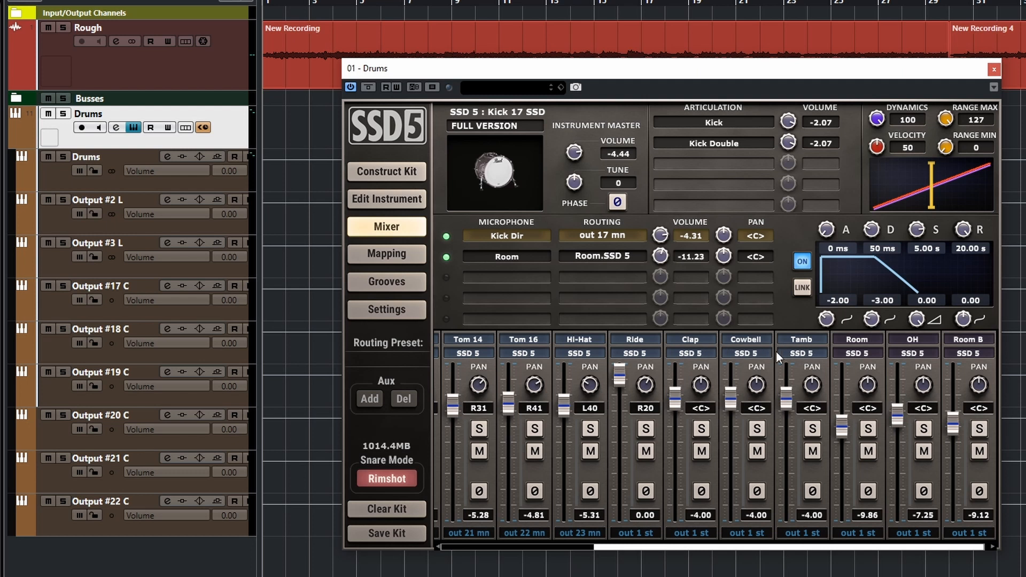
left_click(871, 536)
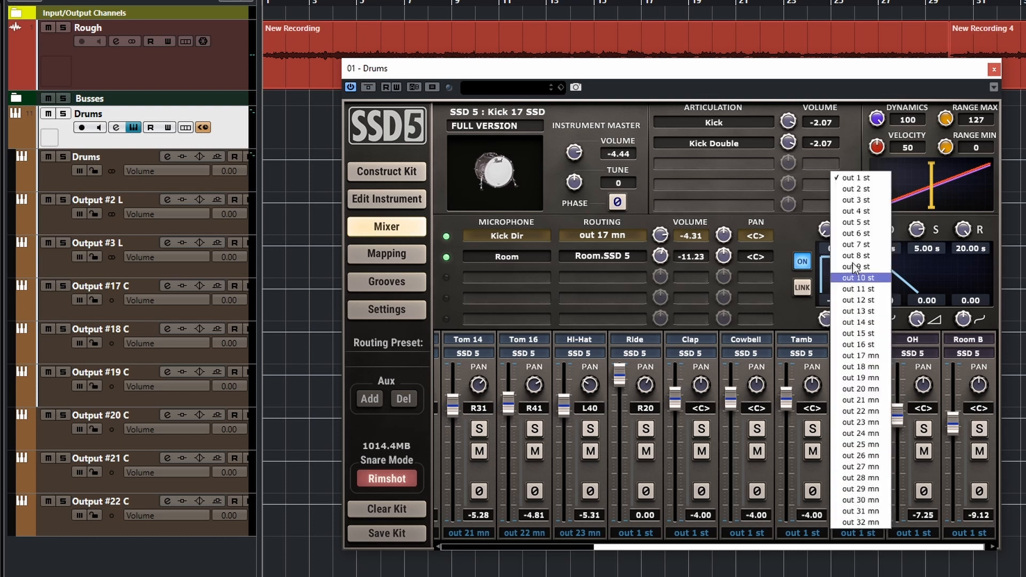
left_click(856, 189)
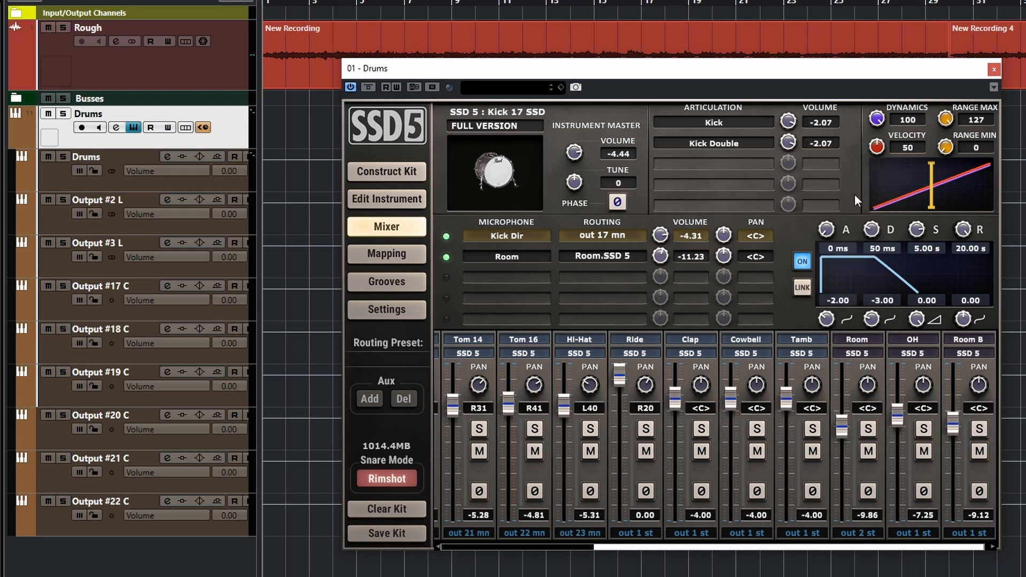
left_click(982, 533)
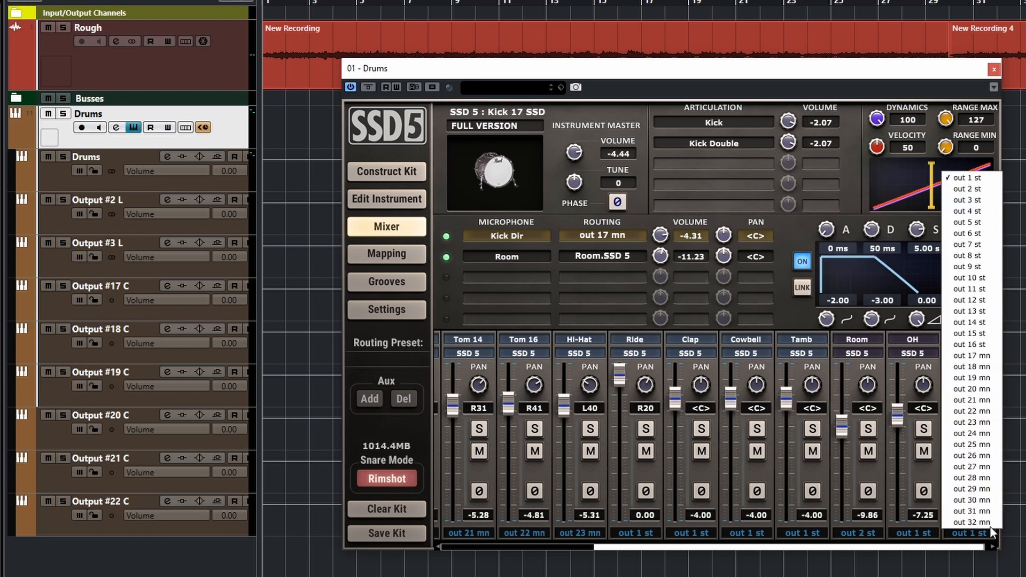
left_click(974, 188)
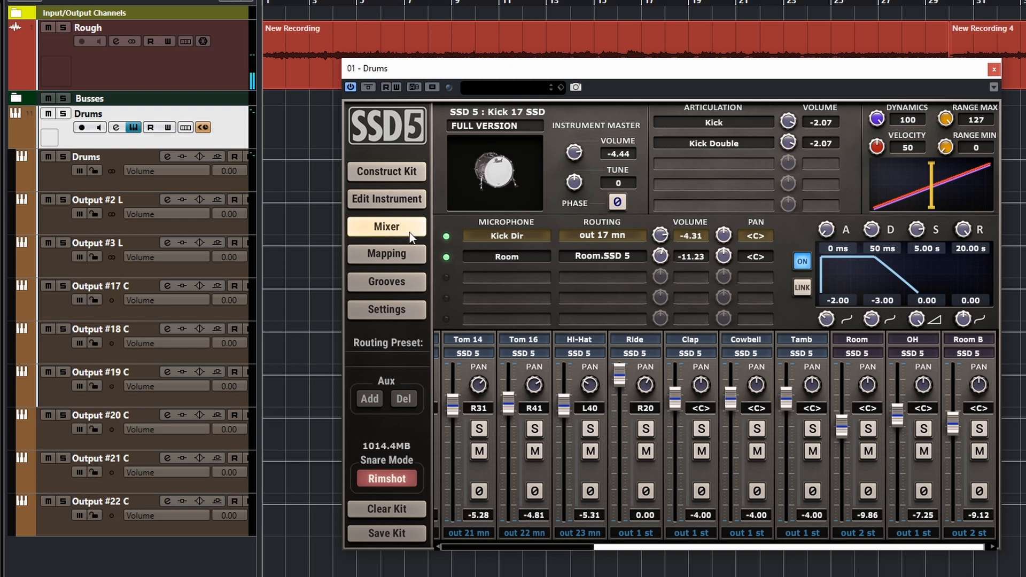
Step: Play the selected Variation_01 groove and return to the sampler's mixer
left_click(385, 278)
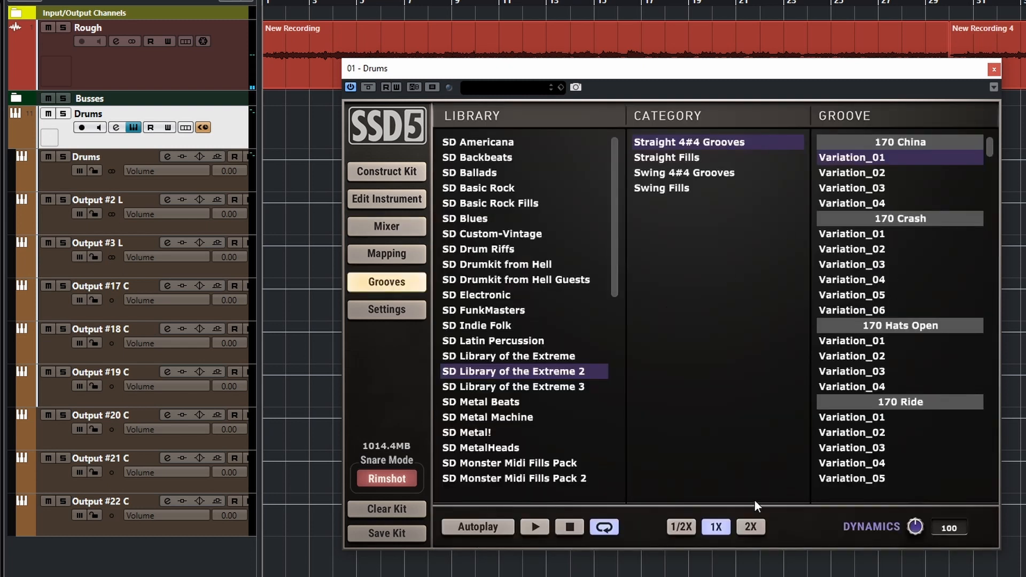
left_click(542, 526)
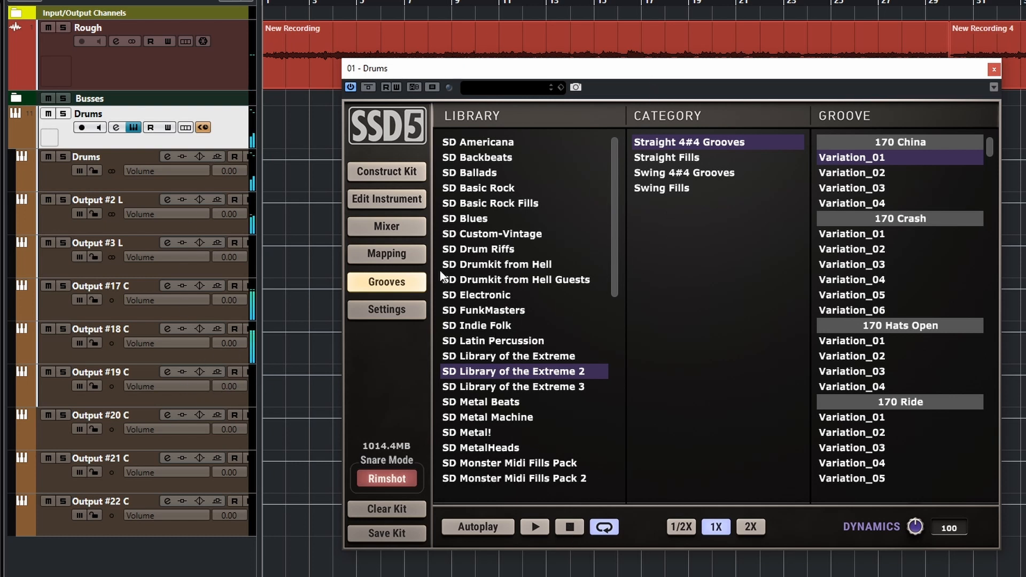
left_click(404, 230)
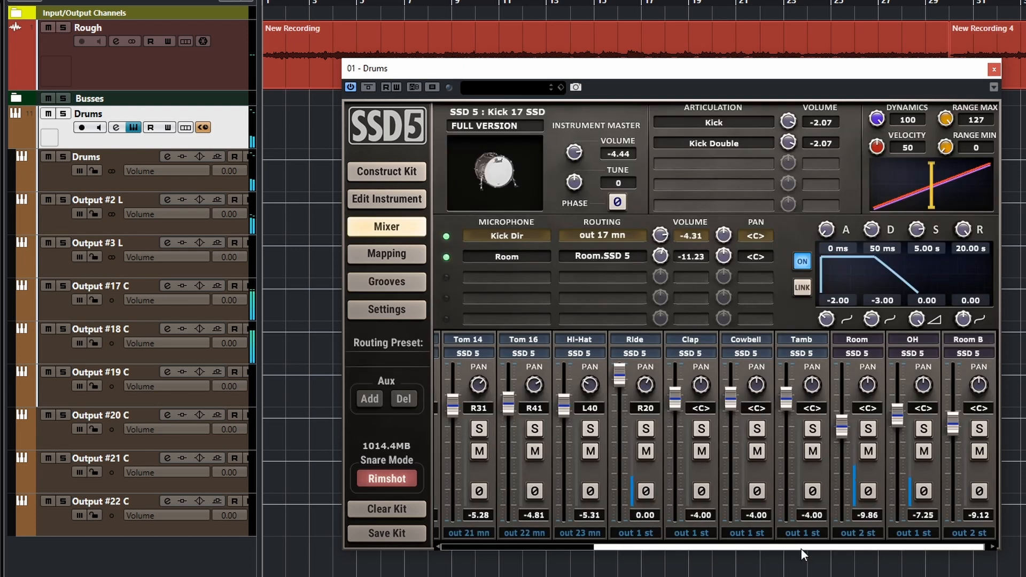
Step: Solo the Room channel temporarily to identify its output and rename the Output #2 L lane as Room
left_click_drag(804, 548, 882, 547)
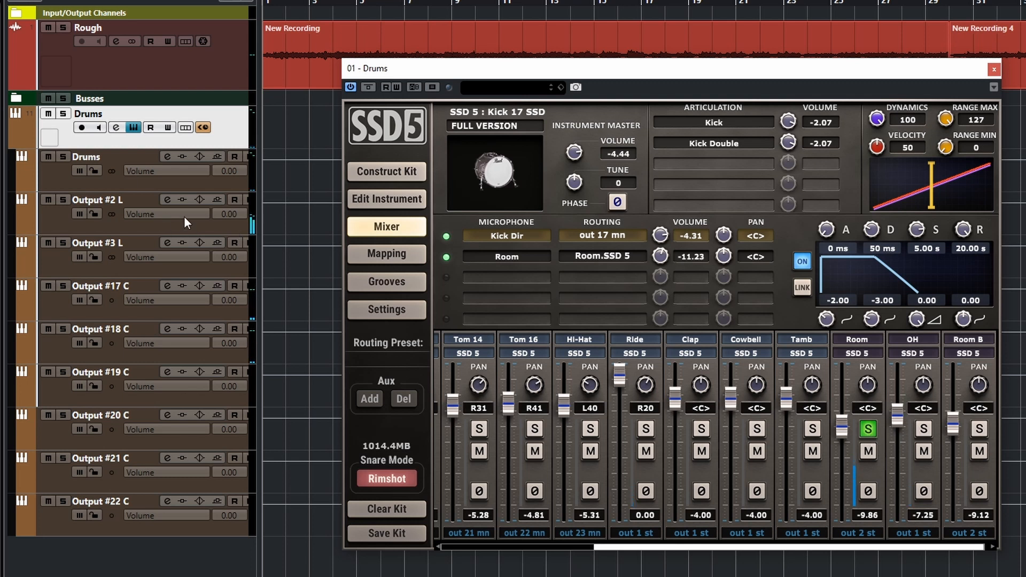
double_click(107, 199)
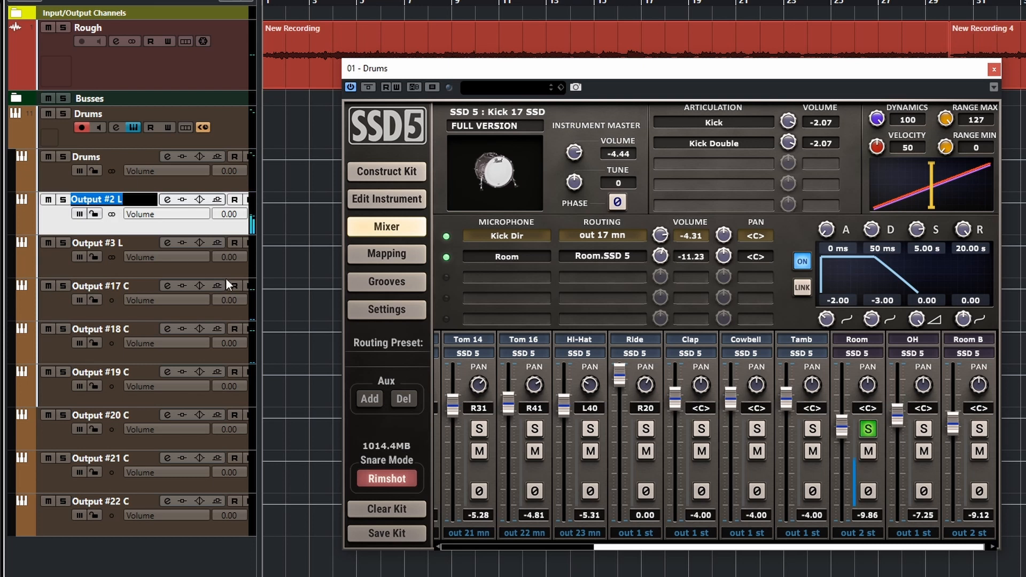
type("Room")
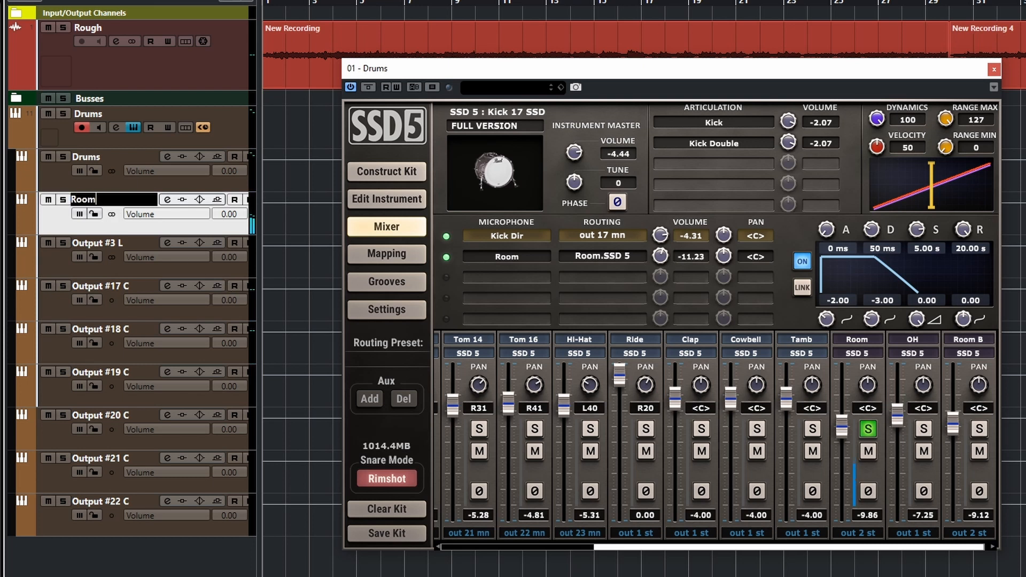
key("Return")
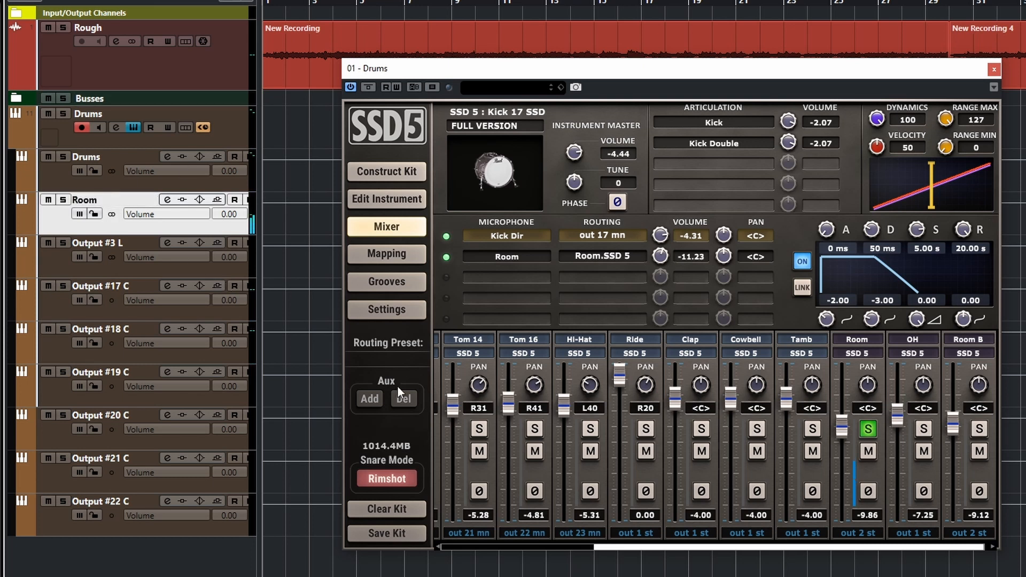
left_click(870, 428)
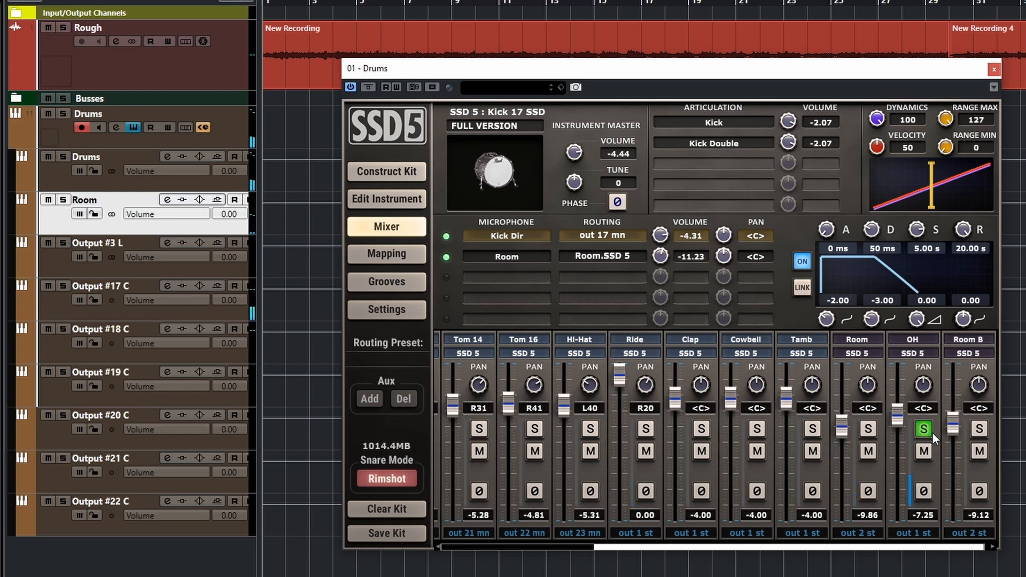
Step: Rename the Drums output lane directly below the main Drums track as Overhead
double_click(86, 156)
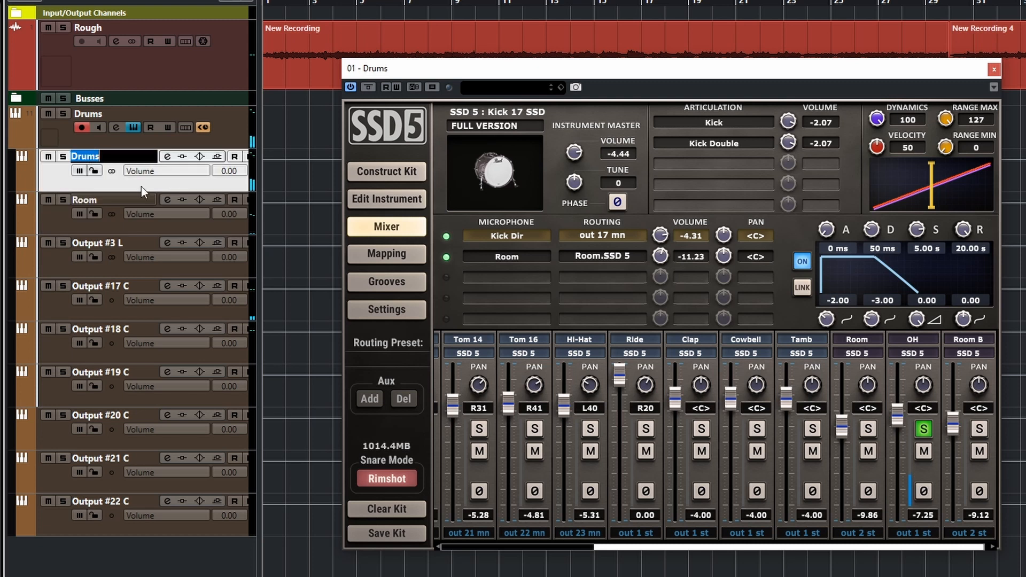
type("Overheaa")
key("BackSpace")
type("d")
key("Return")
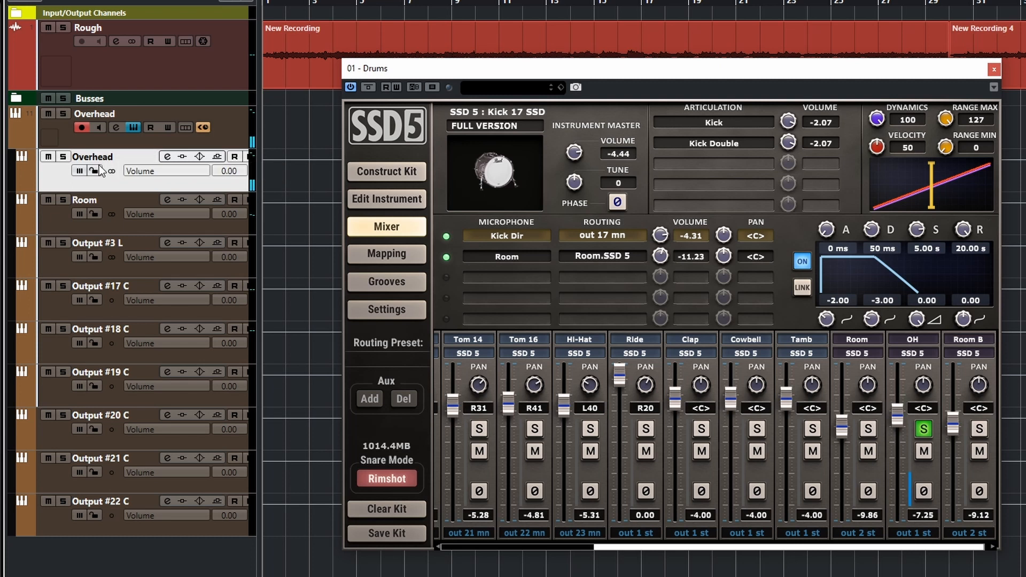
Step: Restore the name Drums on the main instrument track
double_click(101, 112)
type("Drums")
key("Return")
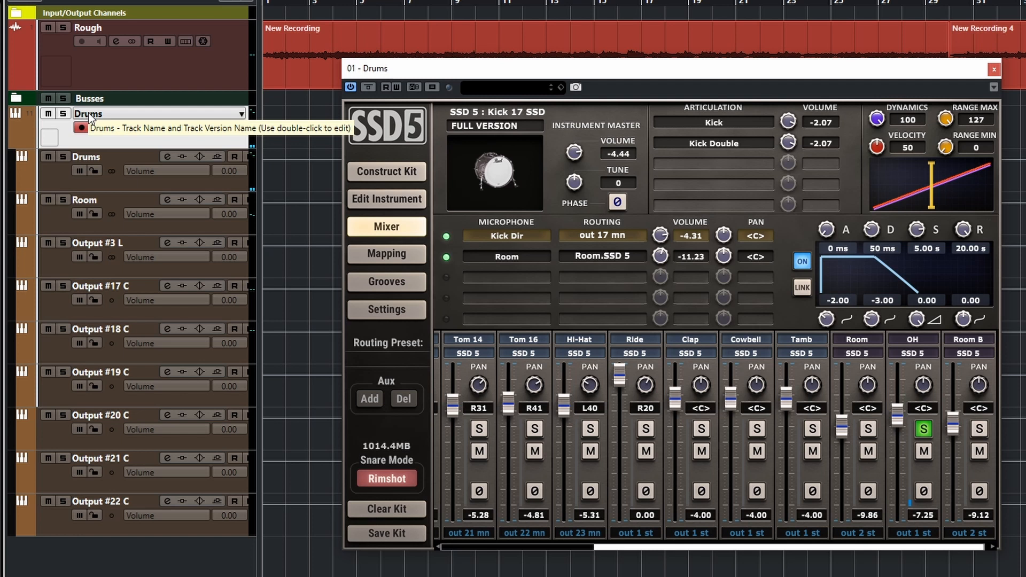
Step: Route the OH and Ride mixer channels to out 3 st
left_click(922, 532)
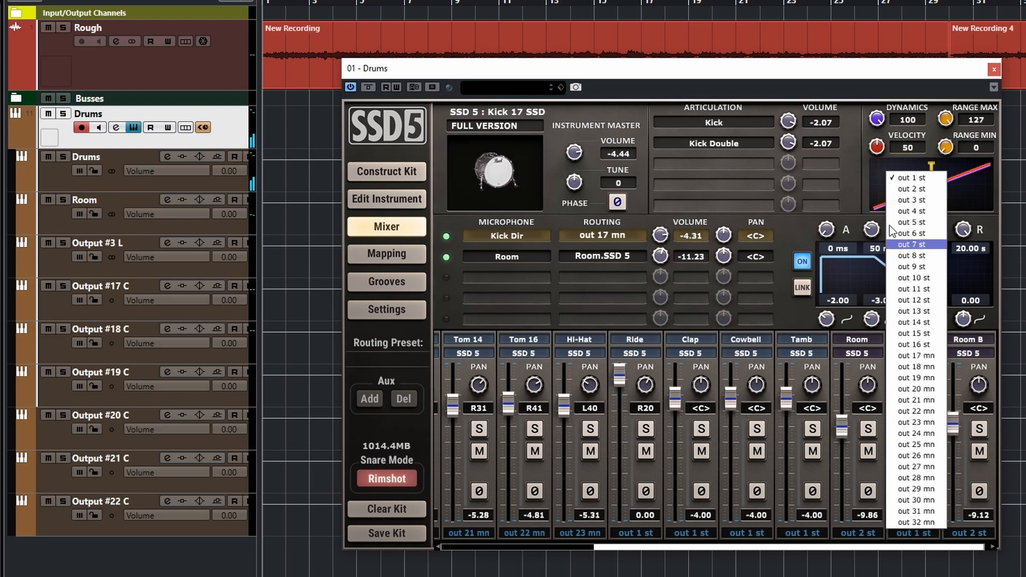
left_click(907, 201)
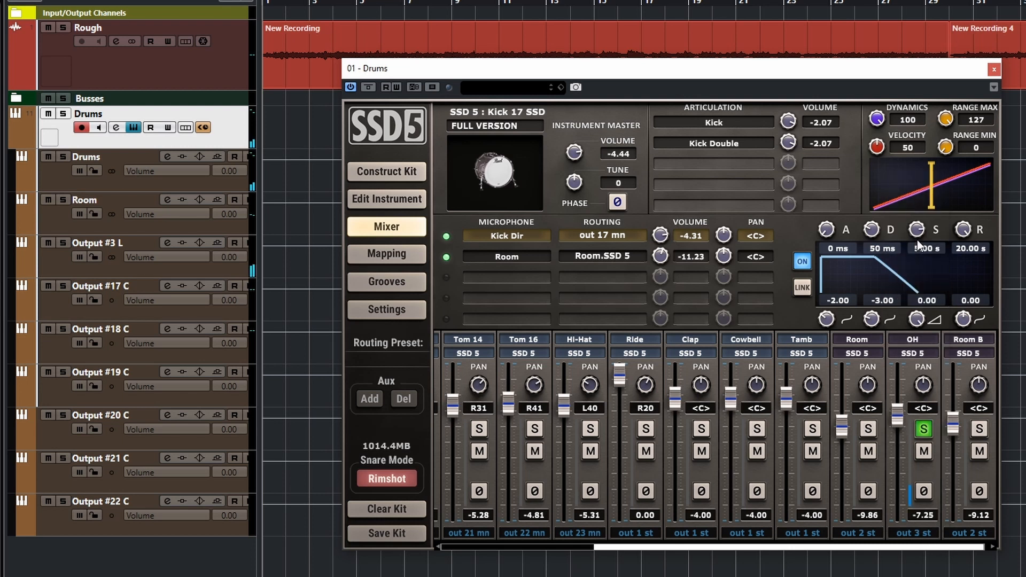
left_click(757, 533)
left_click(757, 534)
left_click(639, 533)
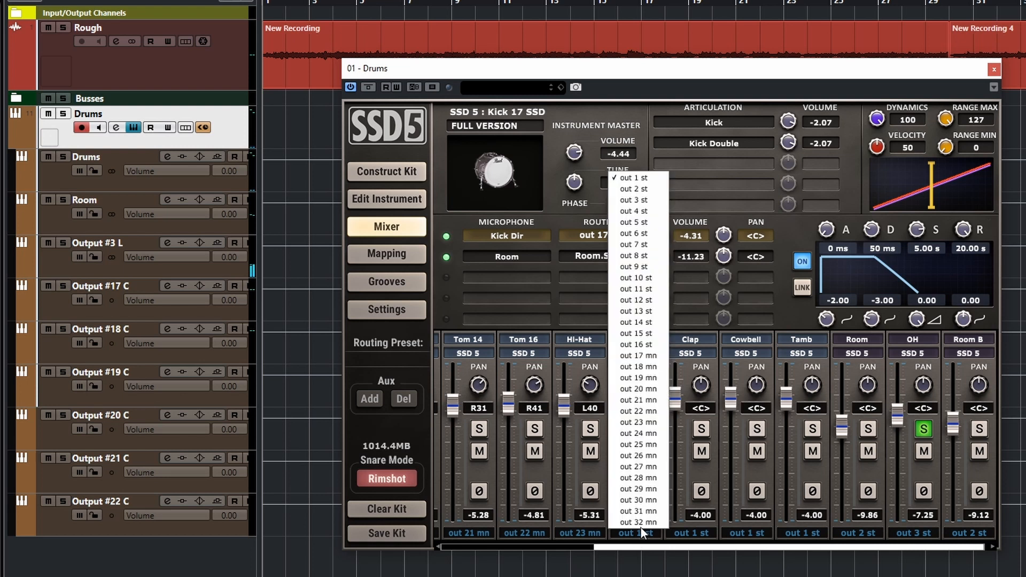
left_click(634, 201)
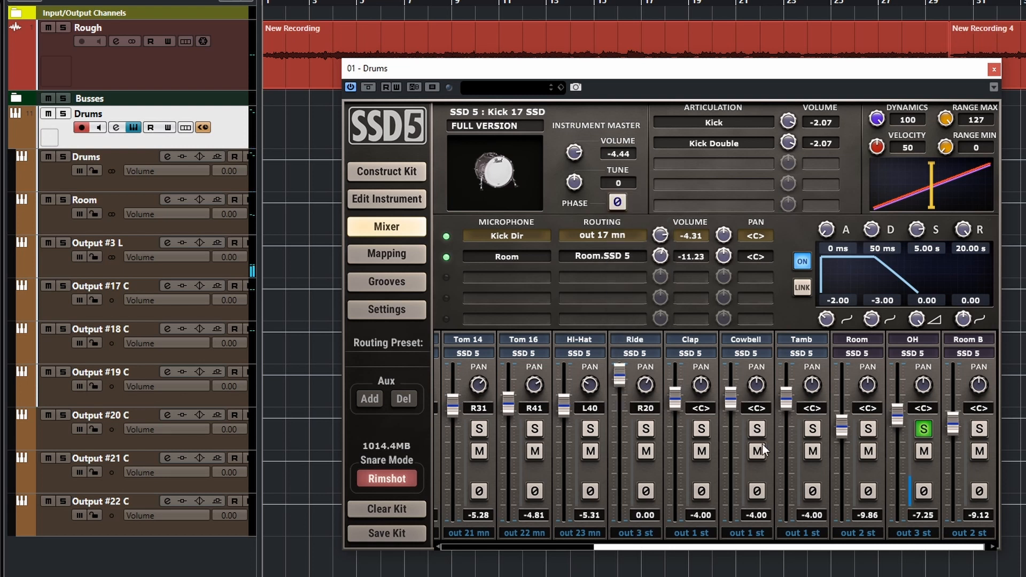
Step: Rename the Output #3 L lane as Overhead
double_click(107, 244)
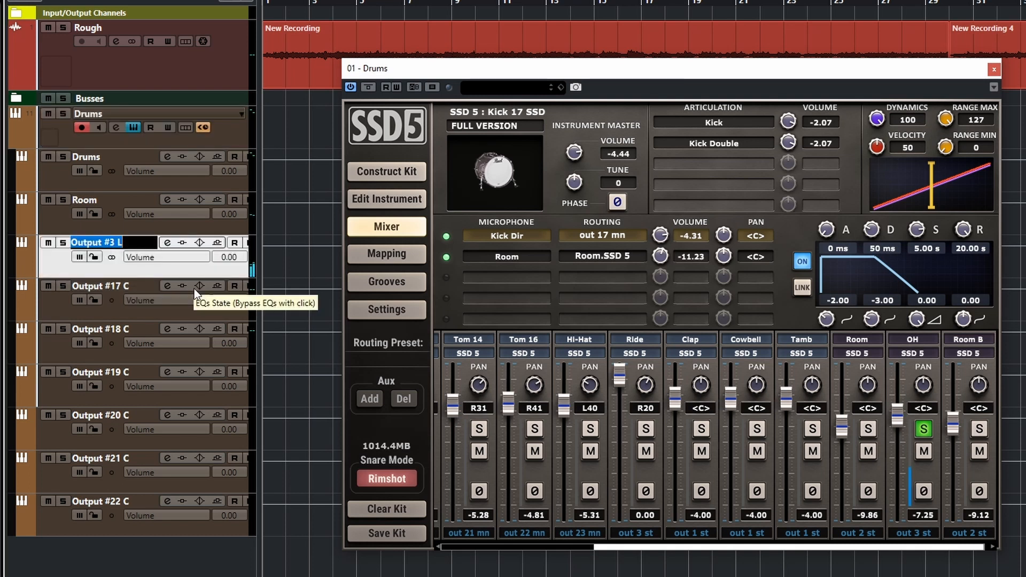
type("Overhgea")
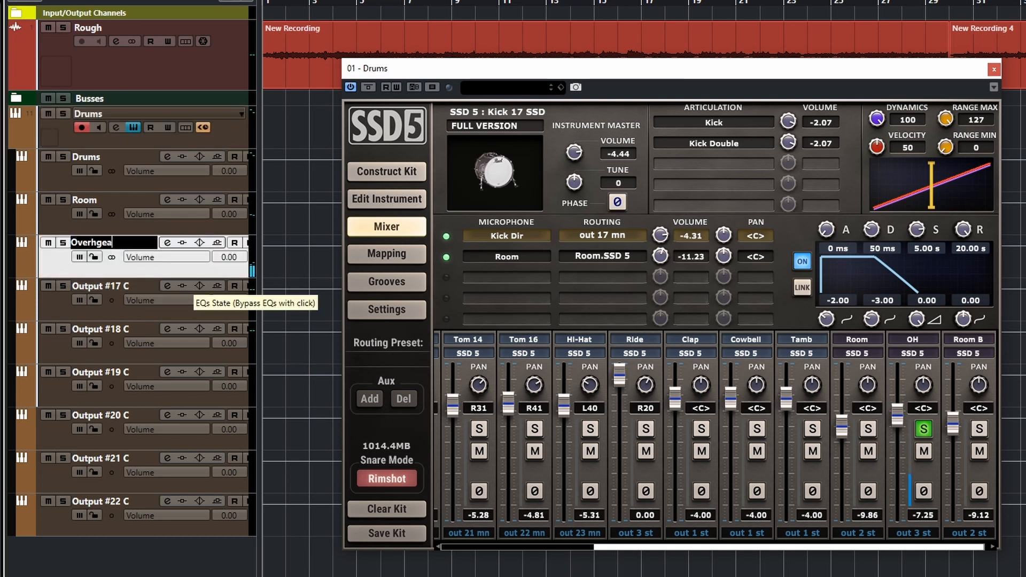
key("BackSpace")
key("BackSpace")
key("BackSpace")
key("BackSpace")
type("head")
key("Return")
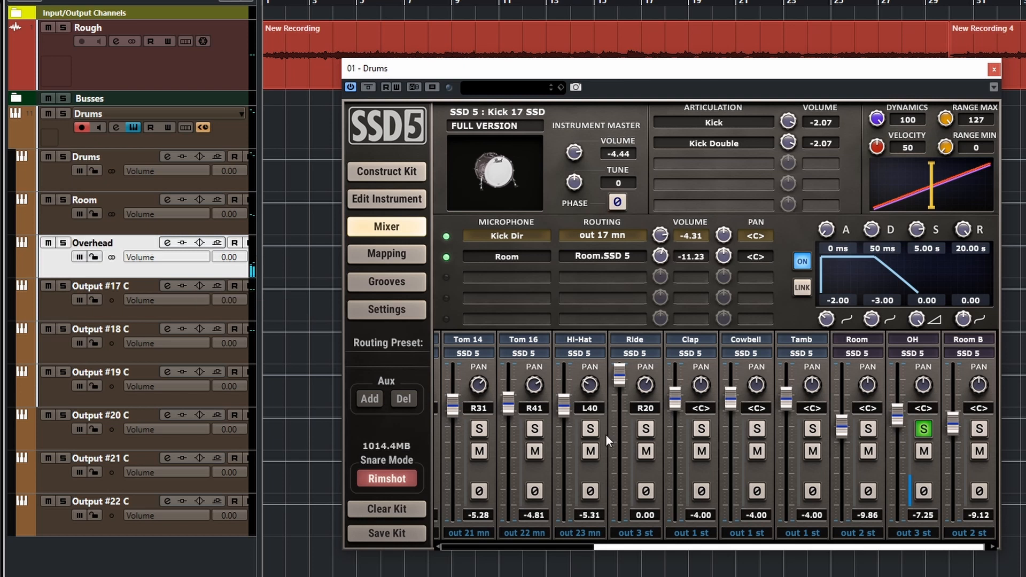
Step: Rename the Output #17 C lane as Kick with Kick Dir soloed, and switch the solo to Snare Dir
left_click_drag(642, 548, 464, 566)
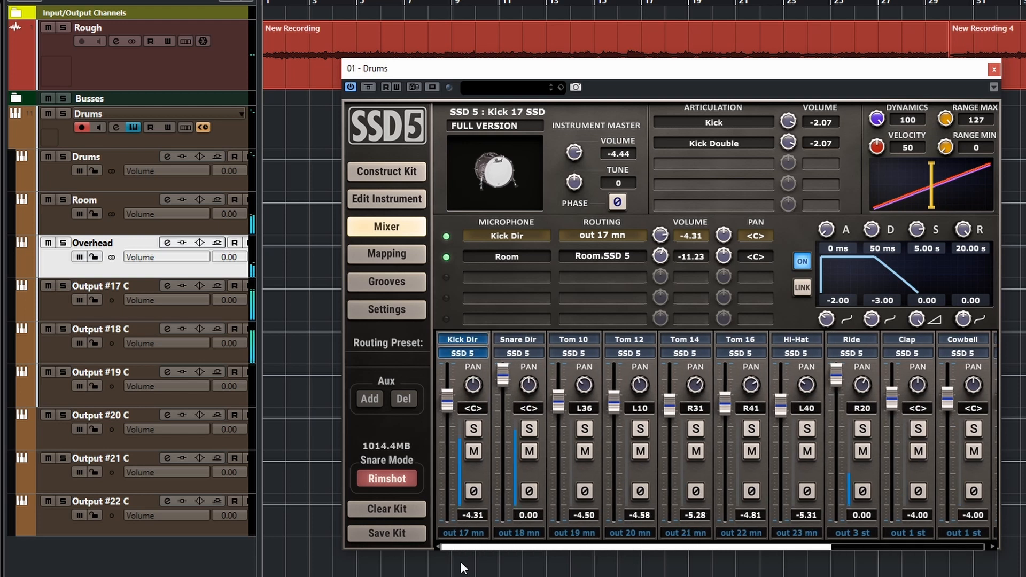
left_click(473, 429)
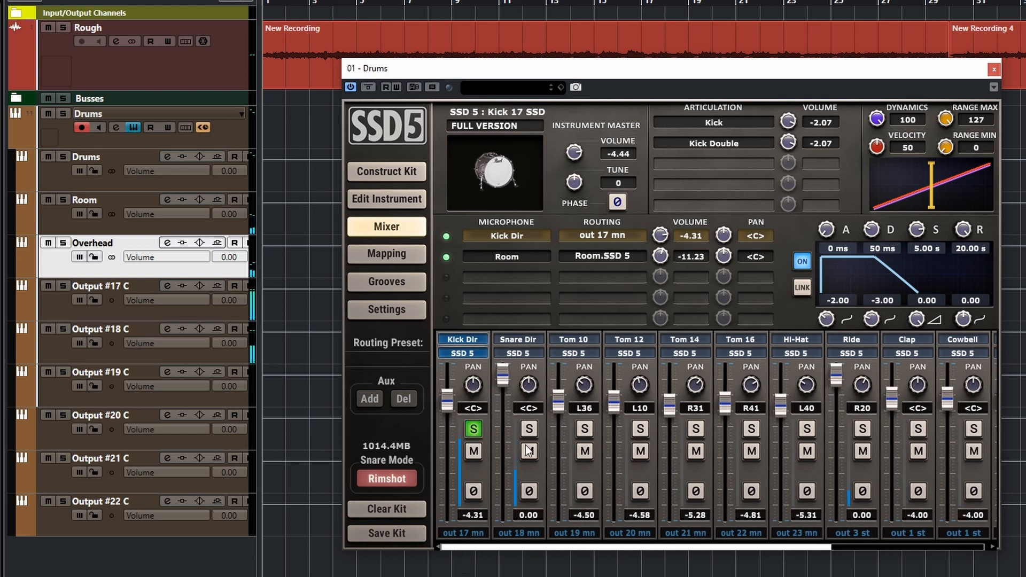
double_click(99, 284)
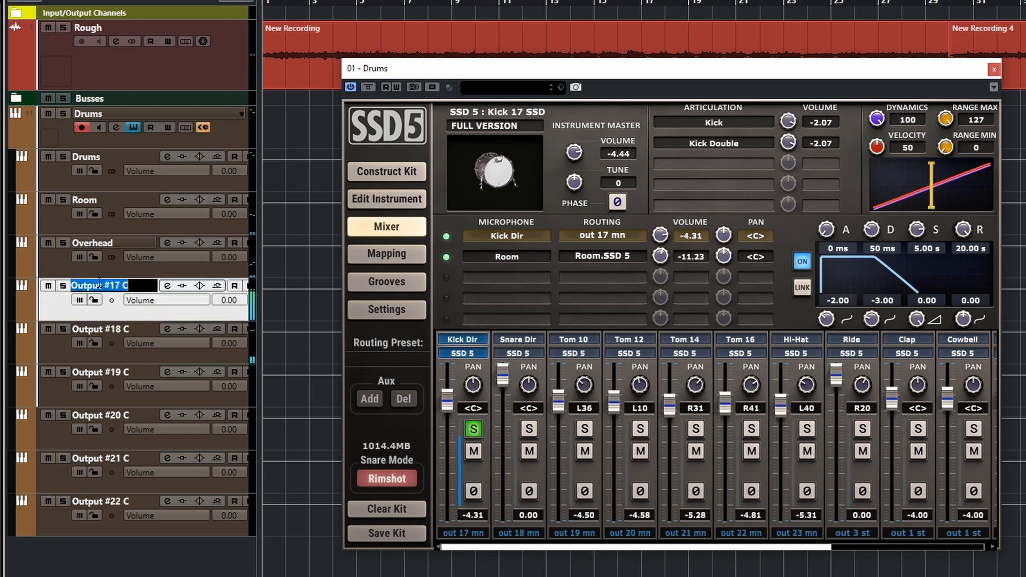
type("Kick")
key("Return")
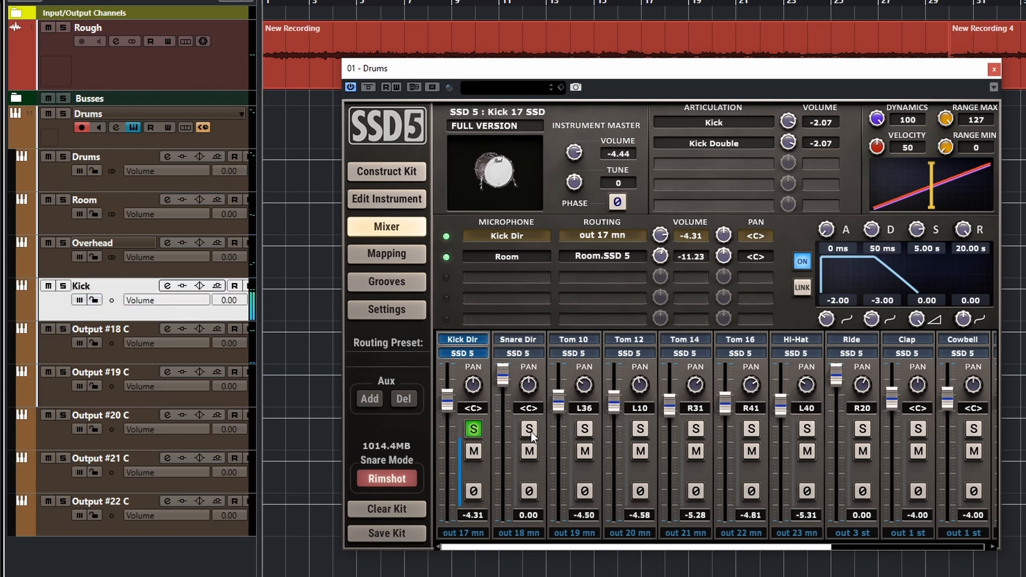
left_click(474, 429)
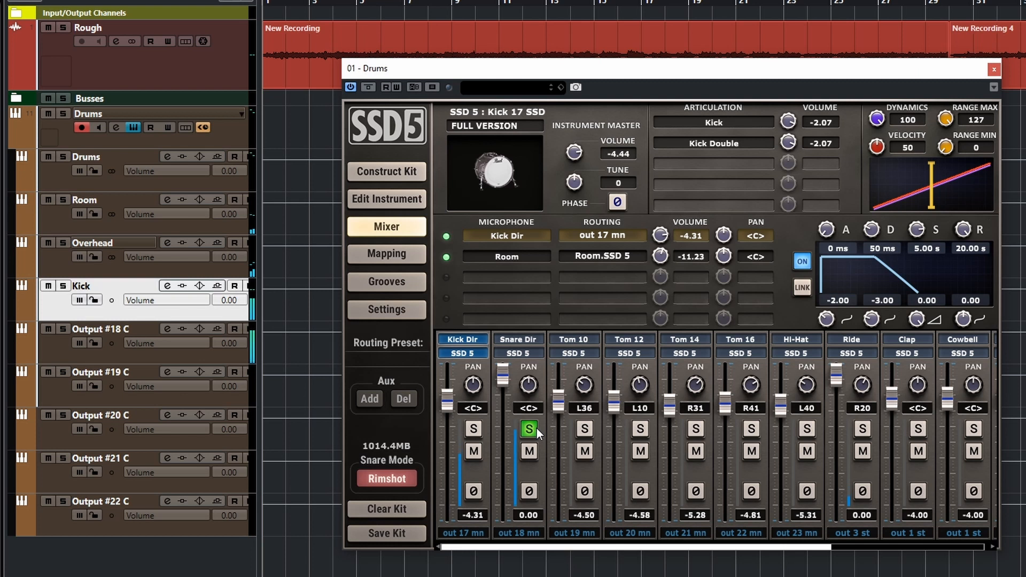
Step: Rename the Output #18 C lane as Snare
left_click(133, 329)
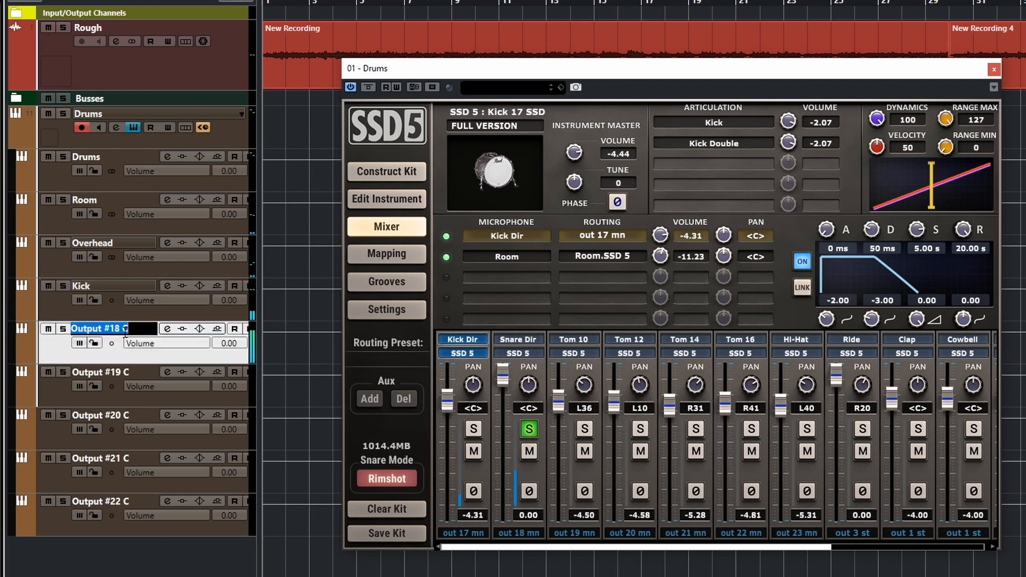
double_click(133, 329)
type("Snare")
key("Return")
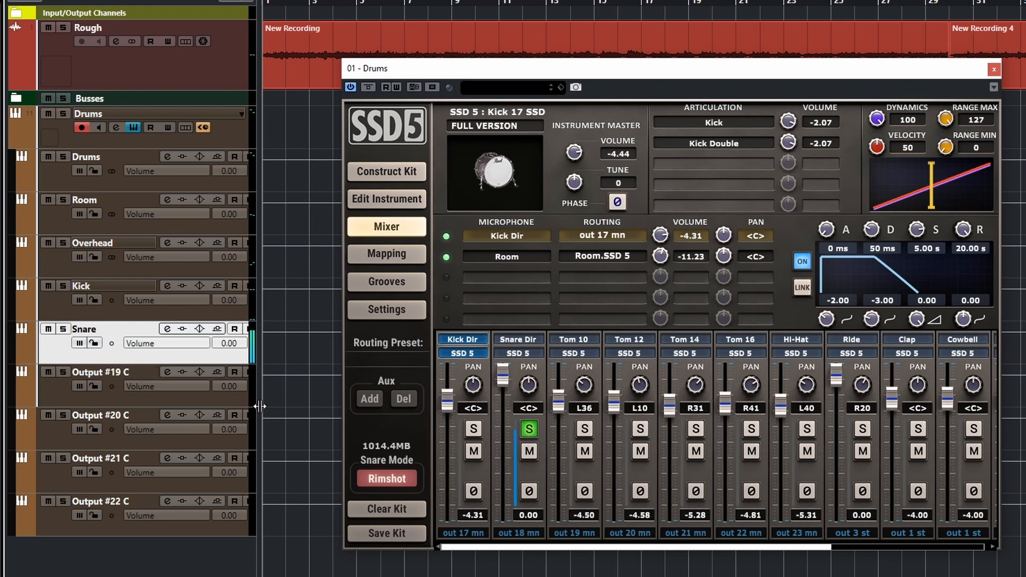
Step: Clear the Snare Dir solo, briefly audition Tom 10, and stop the groove playback before returning to the drum mixer
left_click(529, 429)
left_click(584, 430)
left_click(582, 428)
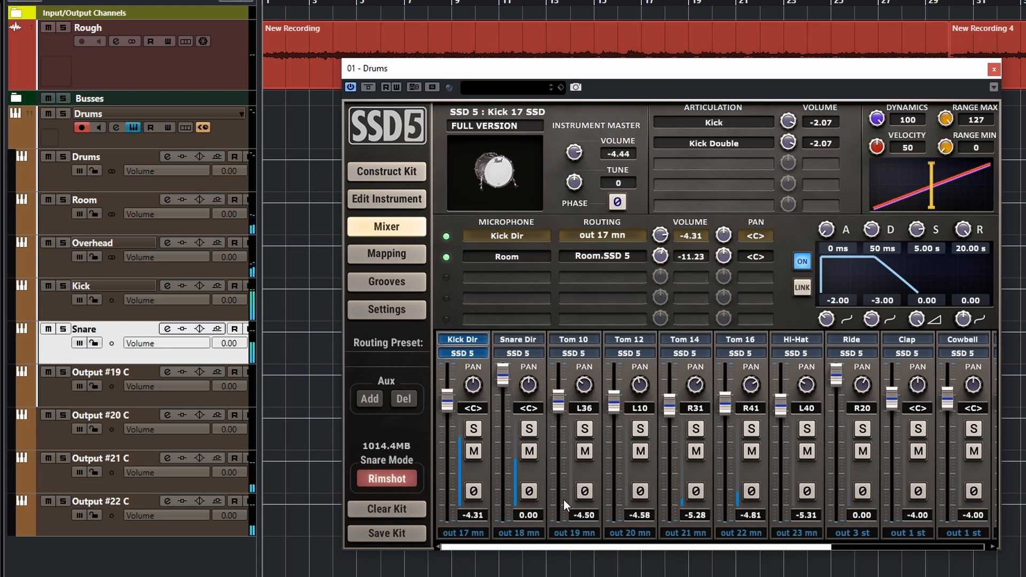
left_click(393, 281)
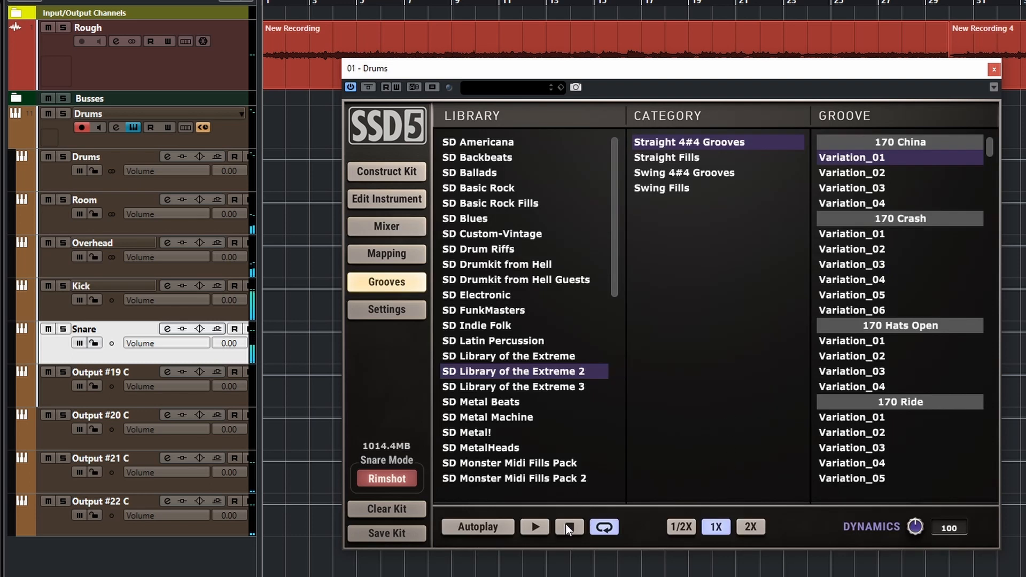
left_click(377, 228)
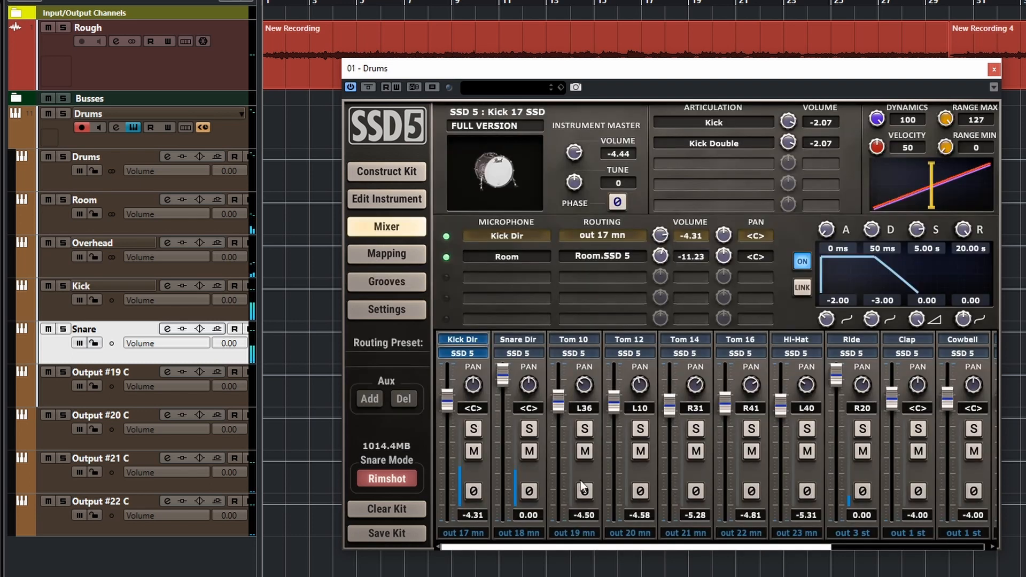
Step: Rename the Output #19 C lane as Tom 1 and the Output #20 C lane as Tom 2
double_click(117, 370)
type("T")
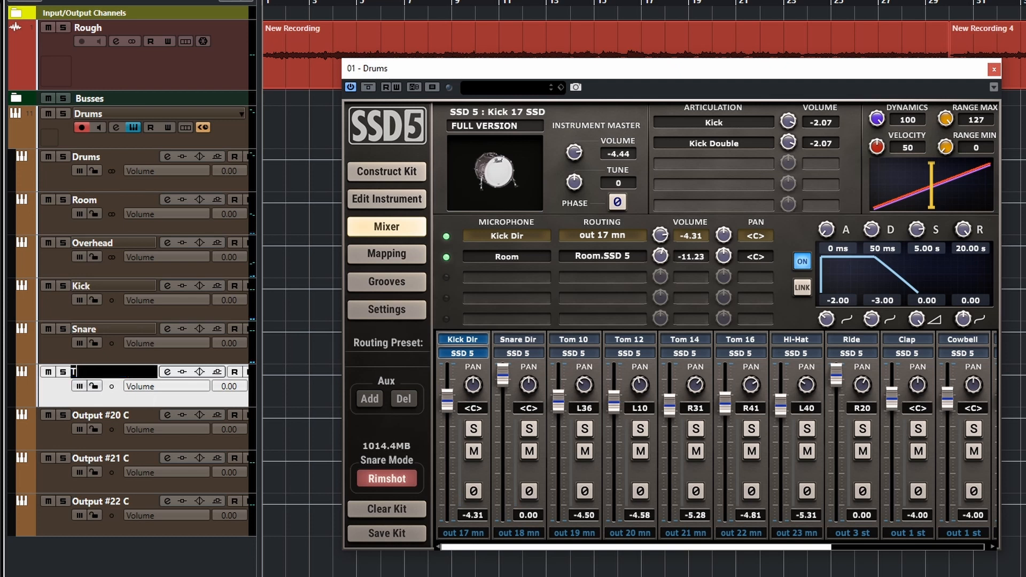
type("om 1")
key("Return")
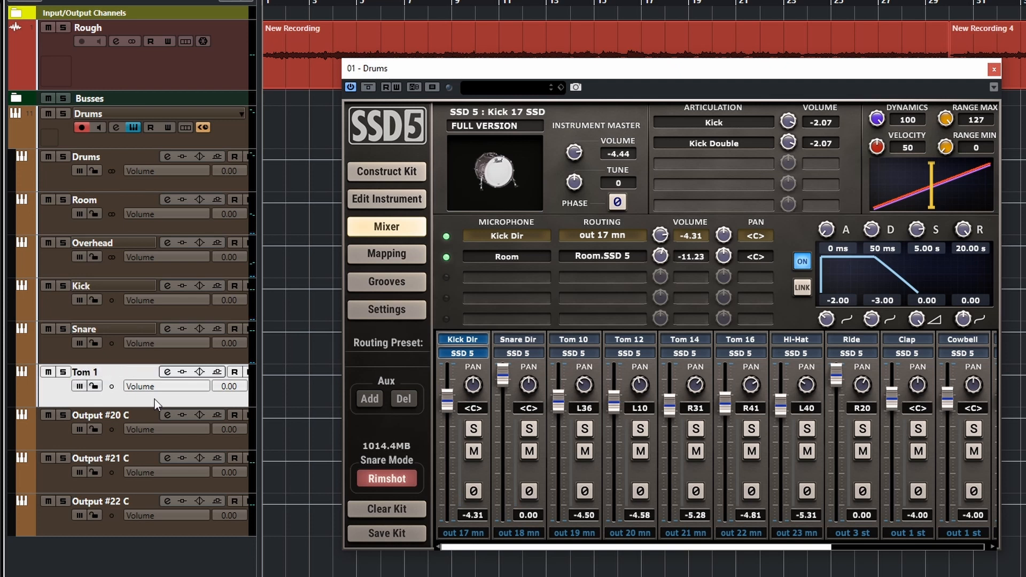
double_click(124, 415)
type("Tom 2")
key("Return")
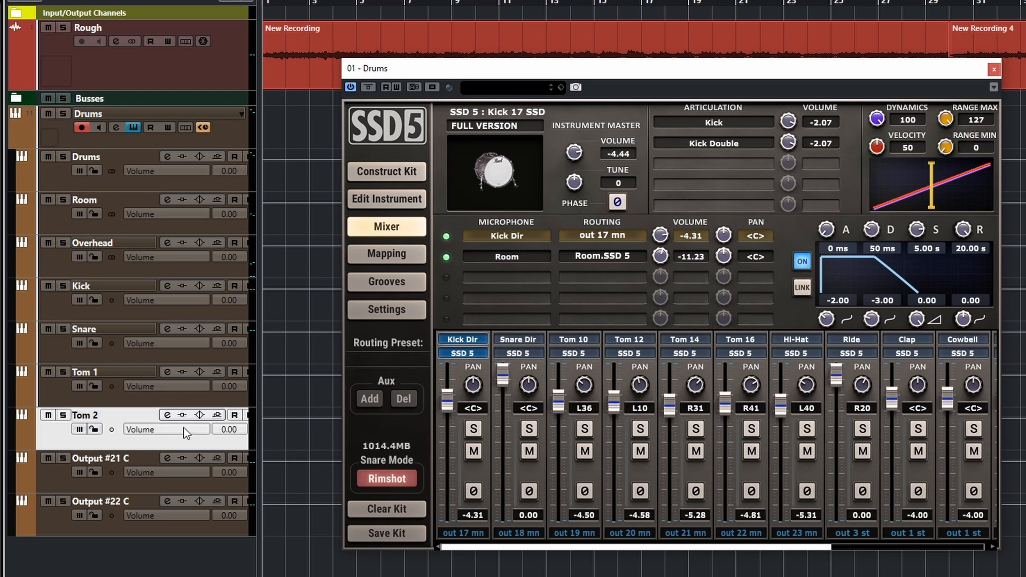
Step: Rename the Output #21 C lane as Tom 3 and the Output #22 C lane as Tom 4
double_click(117, 461)
type("Tom 3")
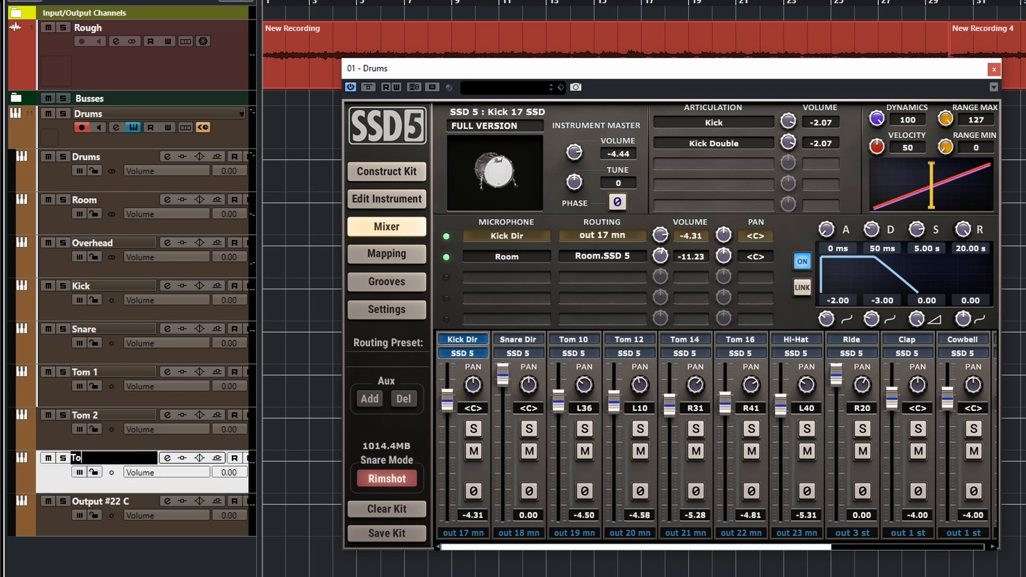
key("Return")
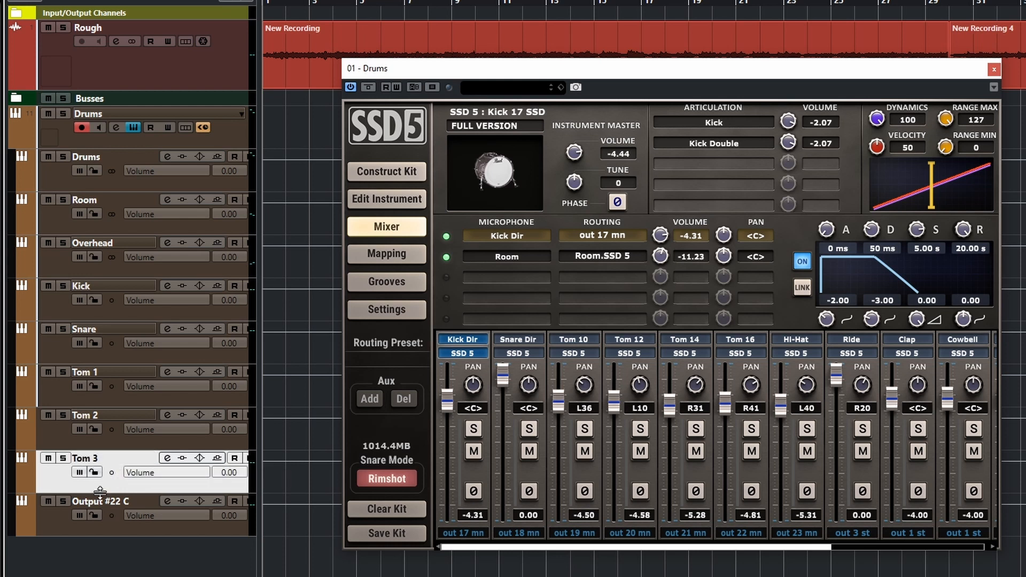
double_click(114, 503)
type("T")
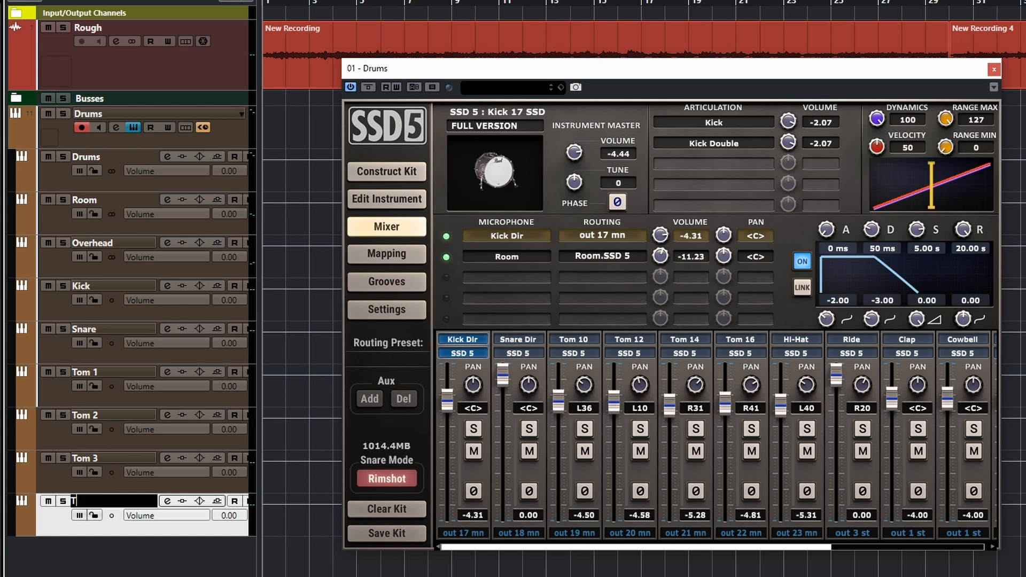
type("om 4")
key("Return")
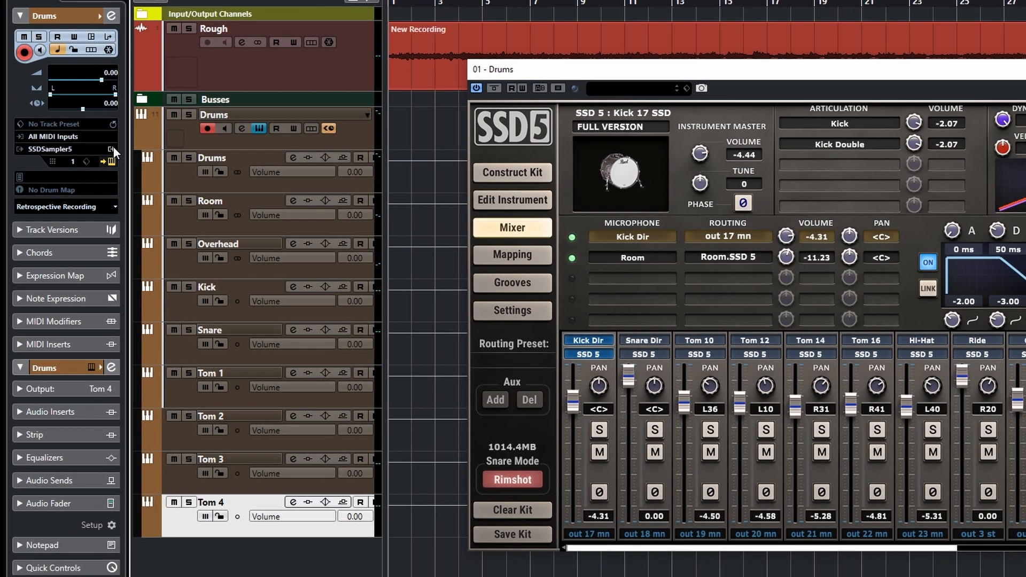
Step: Activate the mono Output #23 C of SSDSampler5 and rename its lane as HiHat
left_click(112, 149)
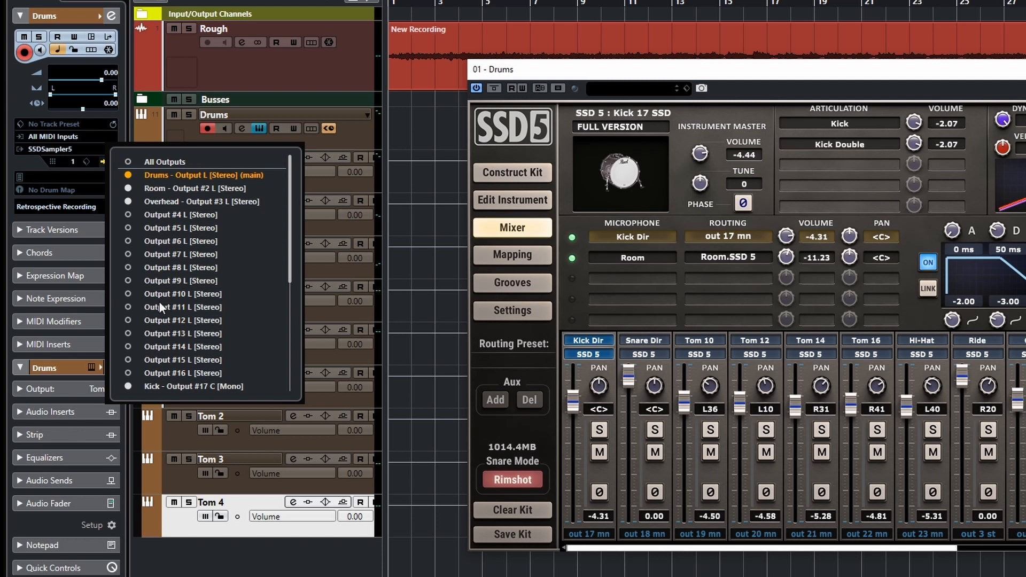
scroll(185, 323, "down", 5)
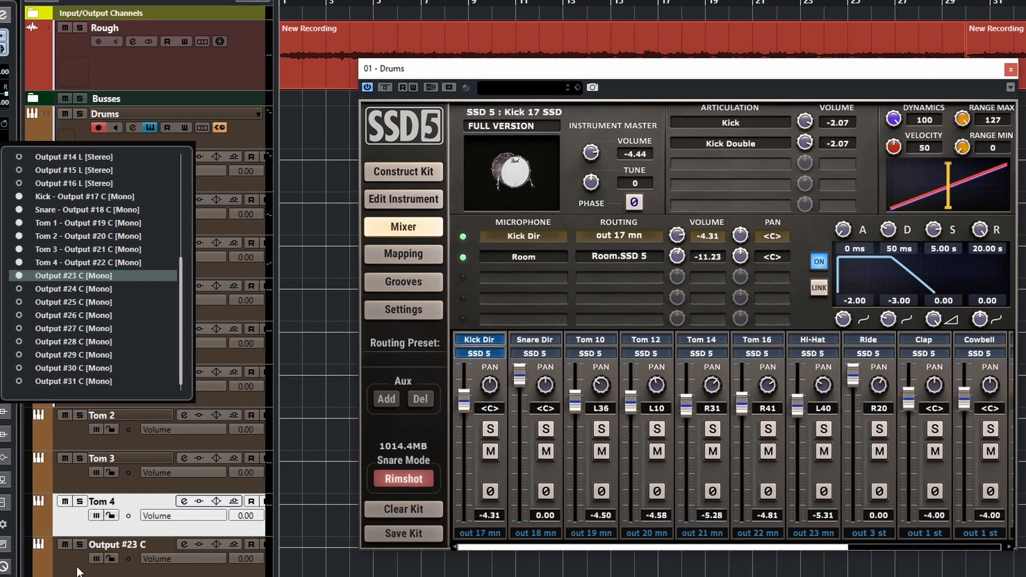
left_click(77, 570)
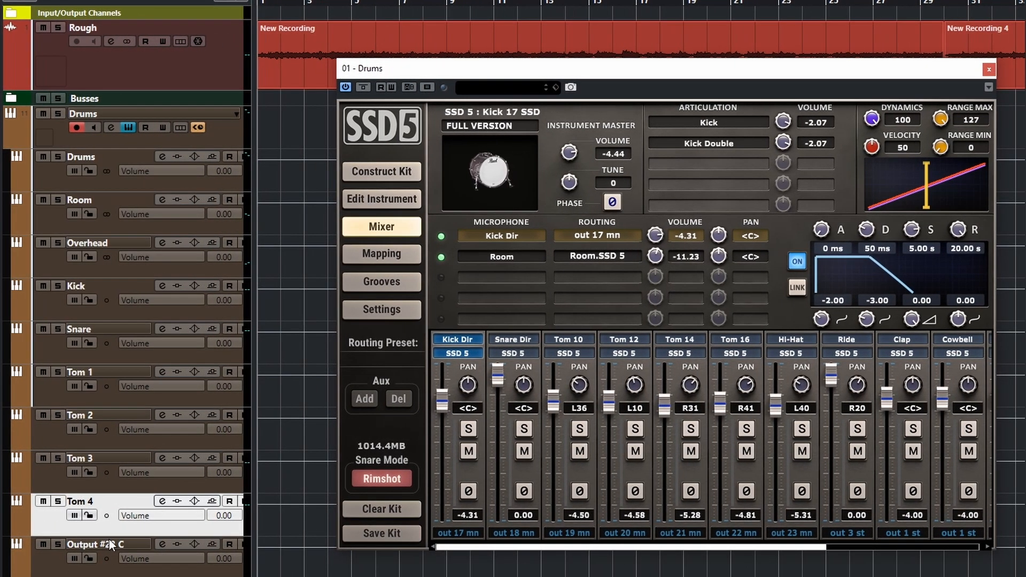
double_click(131, 544)
type("HiHat")
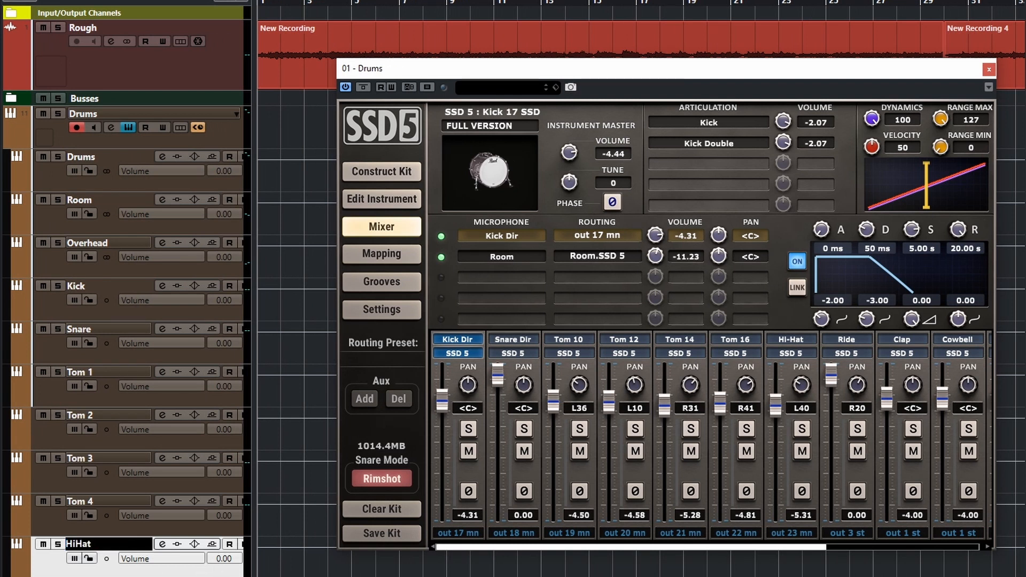
key("Return")
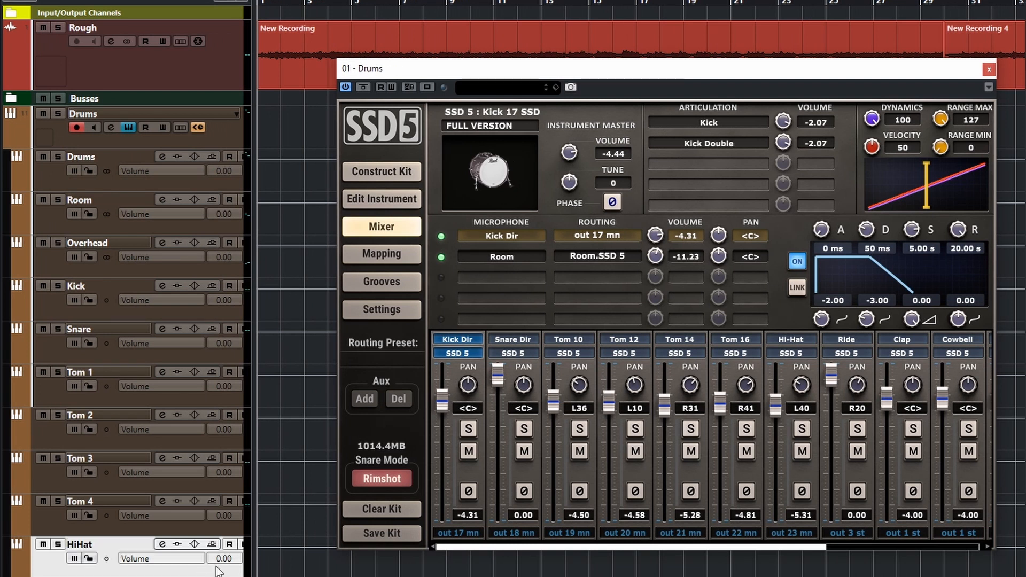
Step: Start playback of the selected 170 China Variation_01 groove and close the drum instrument window
left_click_drag(774, 547, 960, 543)
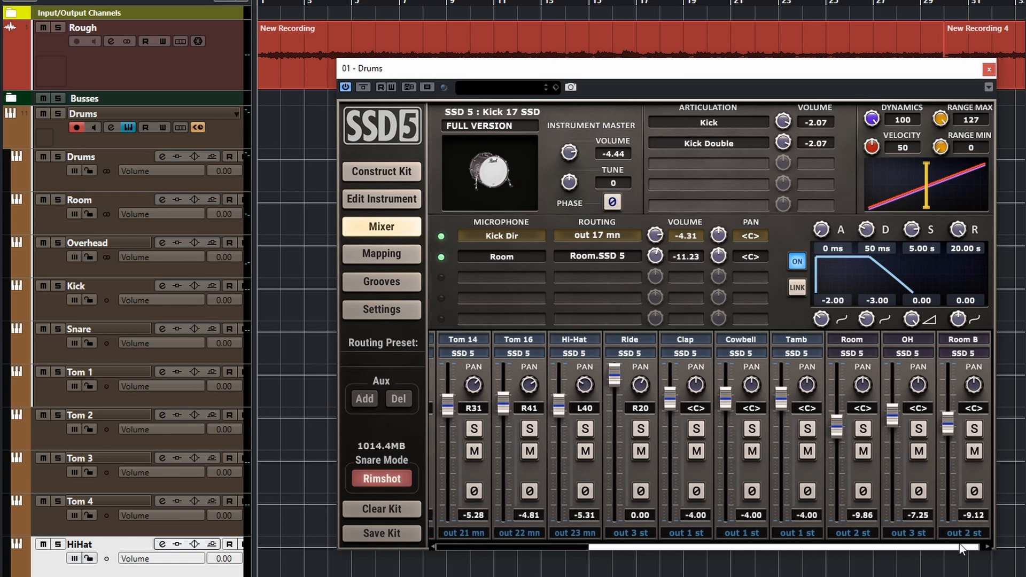
left_click_drag(960, 544, 526, 546)
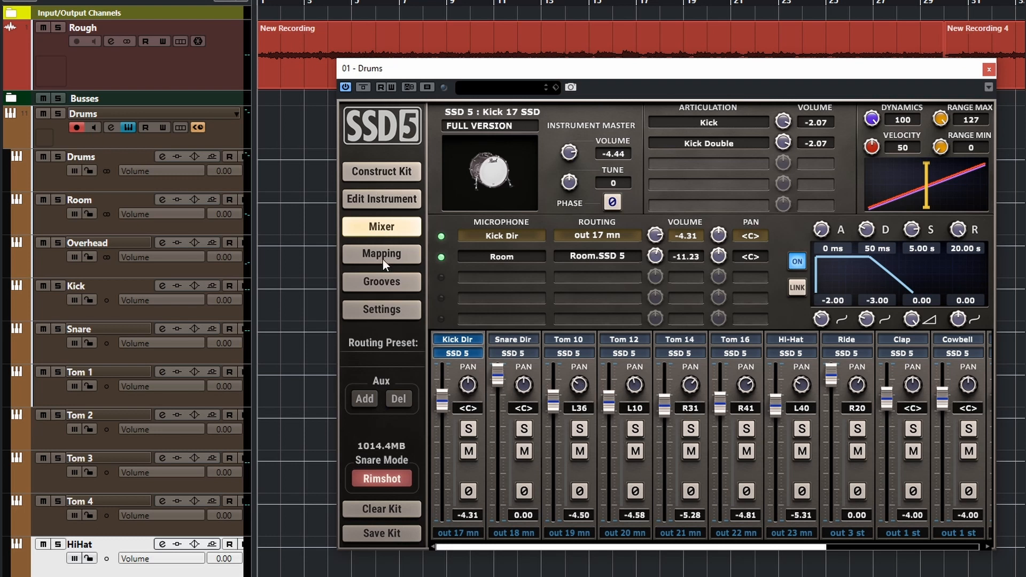
left_click(383, 282)
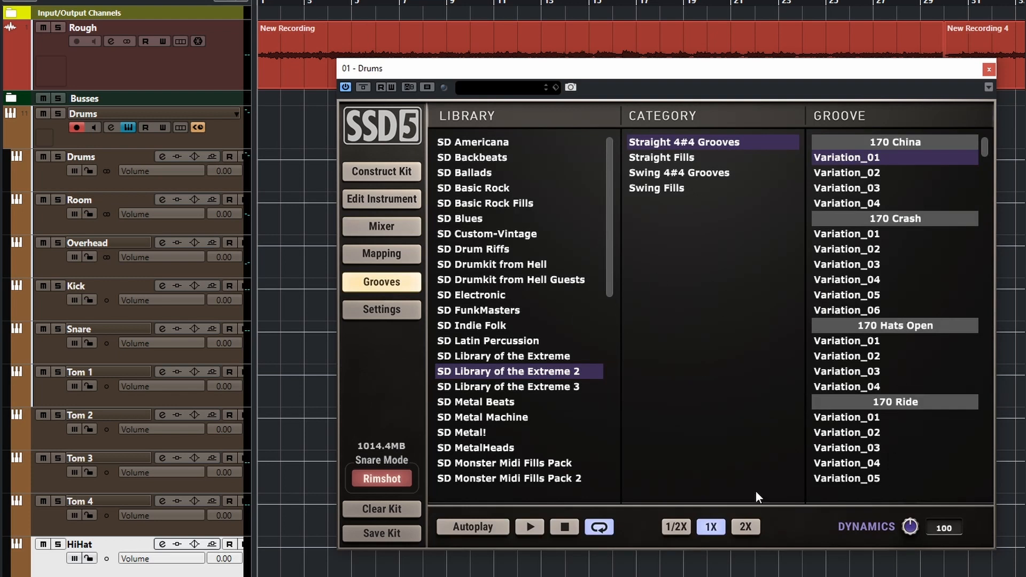
left_click(531, 527)
left_click(990, 70)
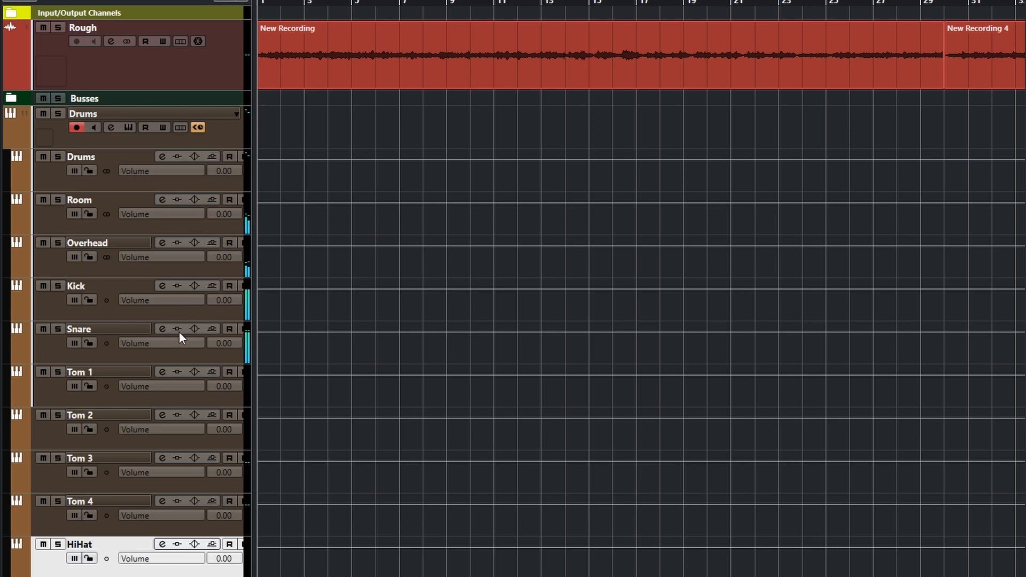
Step: Audition the Kick lane during playback by soloing it and muting it in turn, restoring it each time
left_click(60, 287)
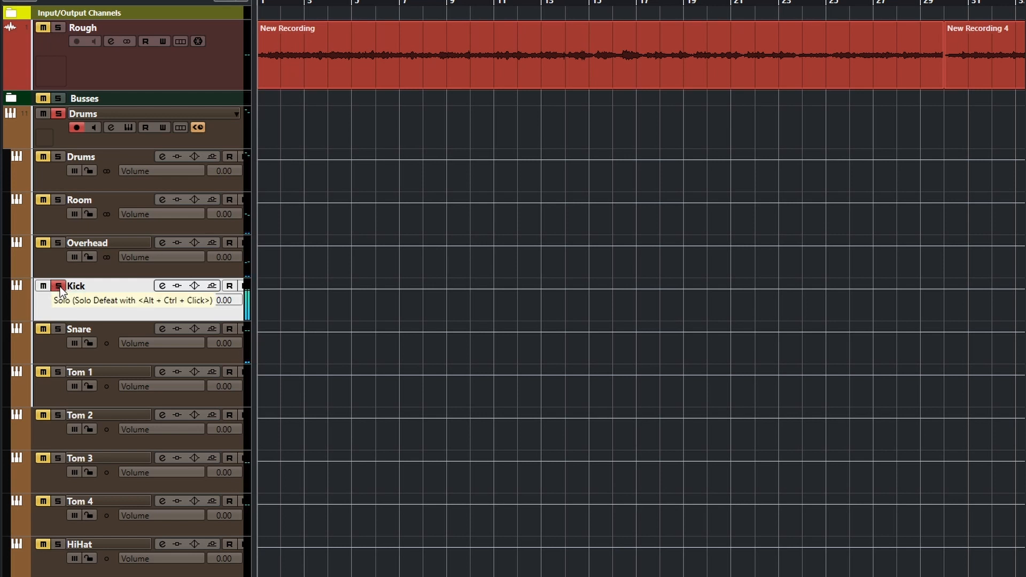
left_click(59, 286)
left_click(44, 286)
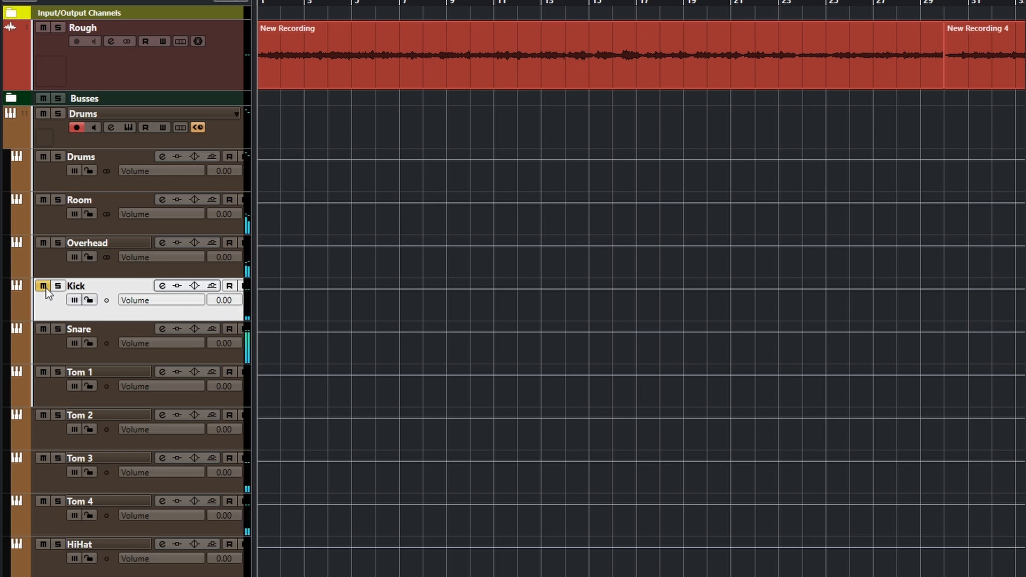
left_click(46, 288)
Step: Audition the Overhead and Room lanes by soloing and muting each in turn, restoring them each time
left_click(57, 244)
left_click(57, 243)
left_click(38, 243)
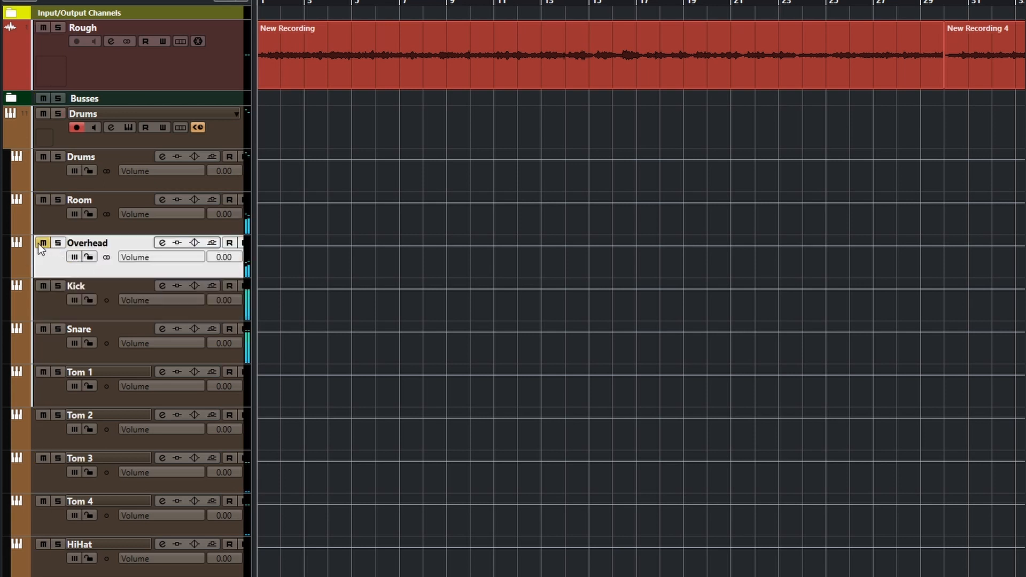
left_click(58, 200)
left_click(59, 201)
left_click(36, 201)
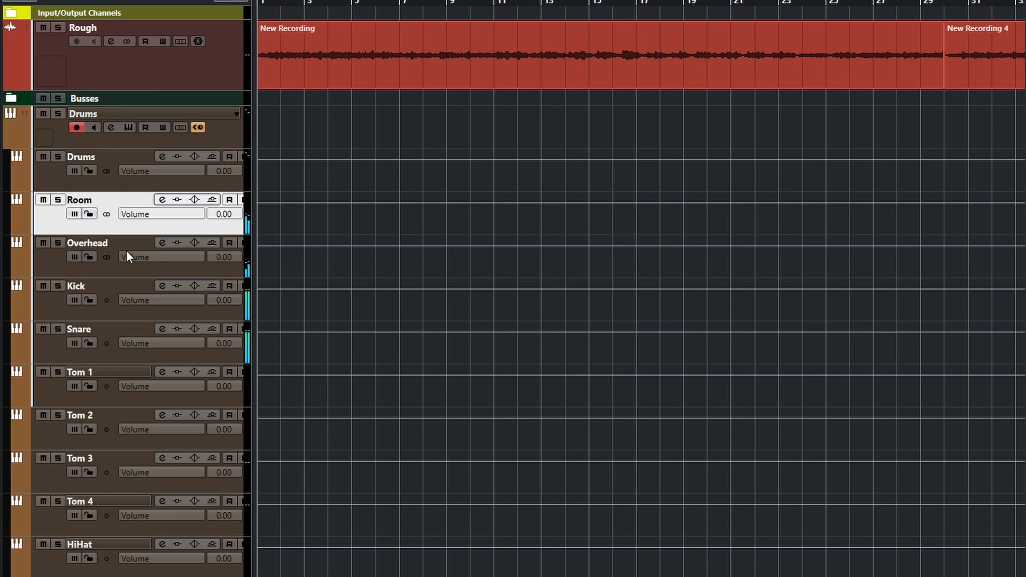
Step: Try an EQ band 1 cut of -1.0 dB at 78.0 Hz on the Kick channel, and switch the band off
left_click(161, 286)
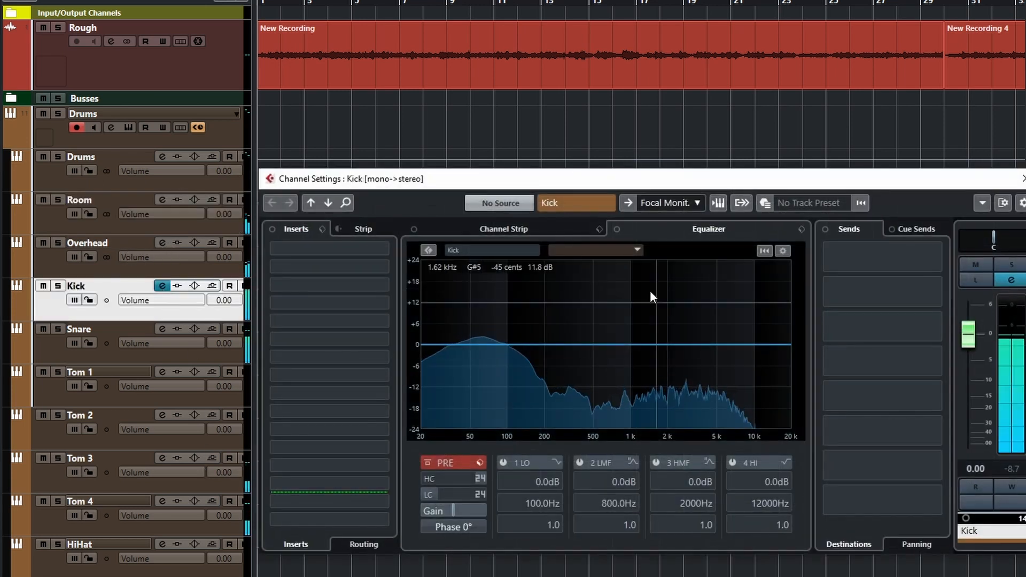
left_click(481, 345)
mouse_move(481, 345)
left_mouse_down()
mouse_move(479, 313)
mouse_move(511, 316)
mouse_move(598, 284)
mouse_move(632, 287)
mouse_move(639, 424)
mouse_move(636, 339)
mouse_move(494, 350)
left_mouse_up()
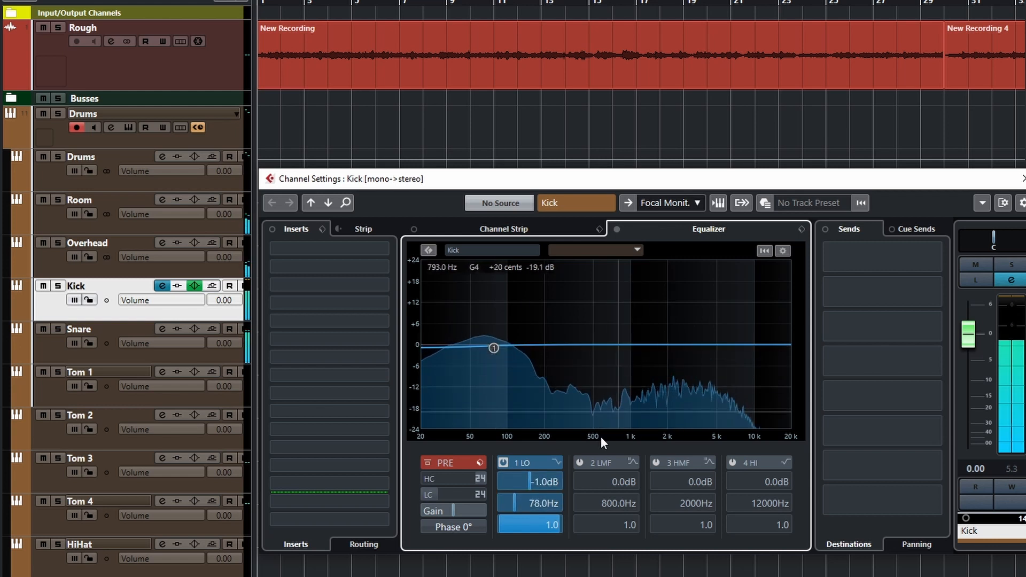
left_click(512, 464)
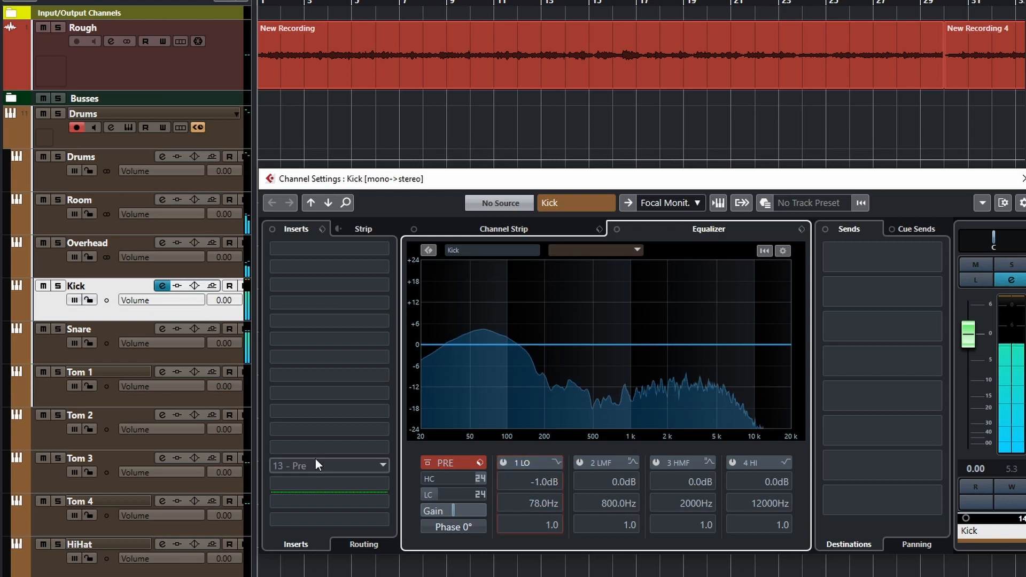
Step: Open the drum instrument from the Kick lane, review its Mixer page routing, and close the window
left_click(75, 300)
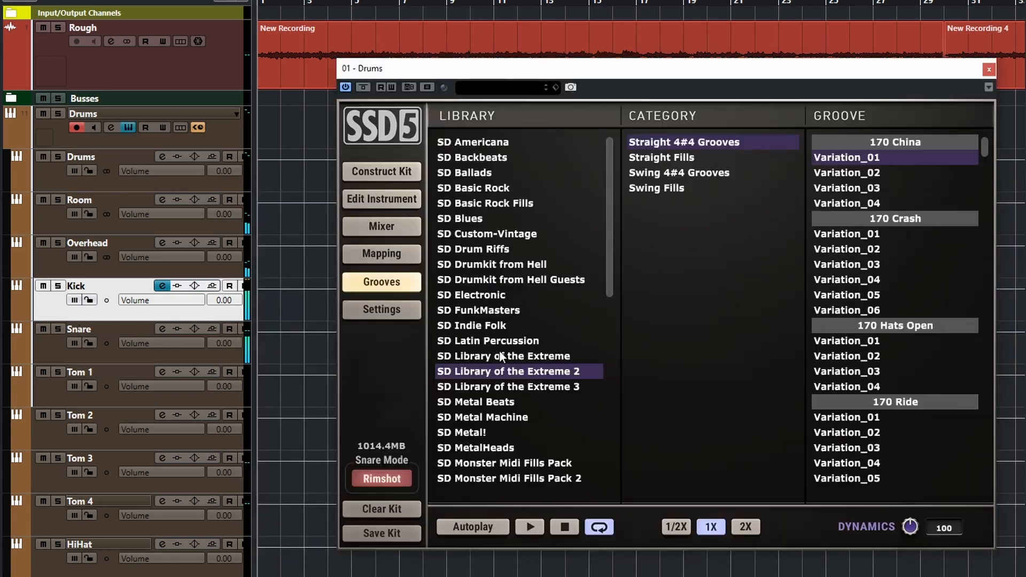
left_click_drag(452, 69, 429, 70)
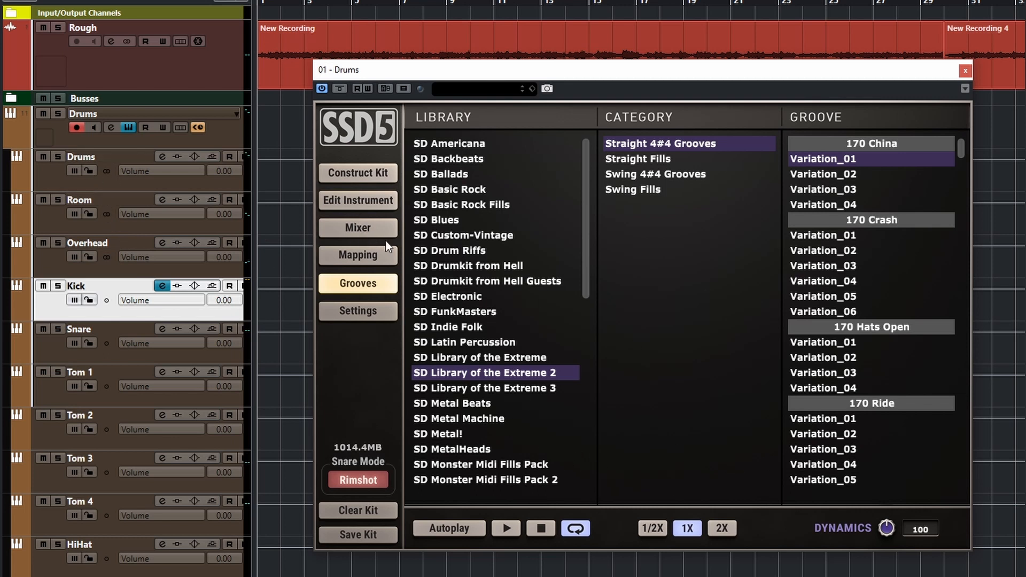
left_click(354, 227)
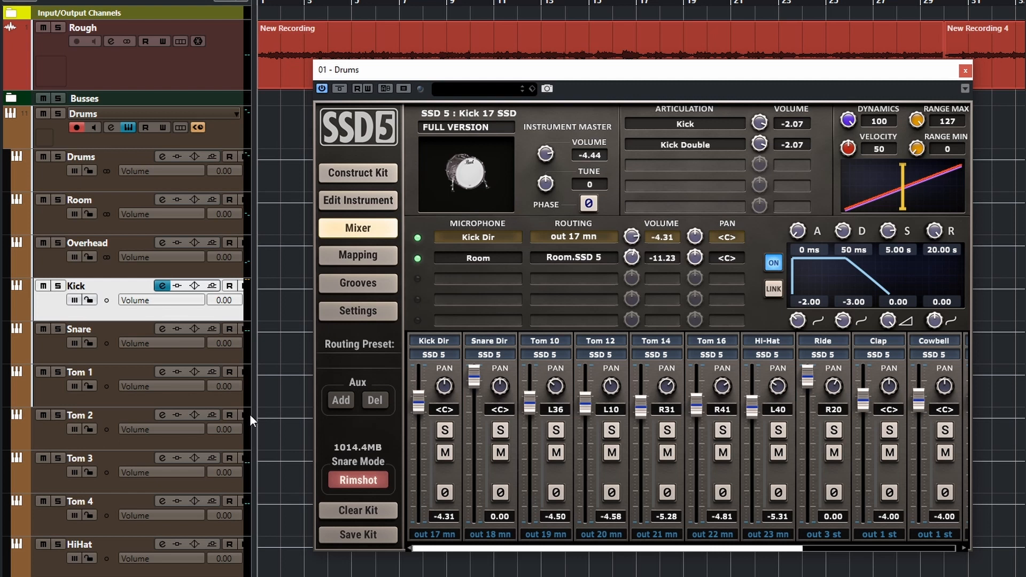
left_click(966, 71)
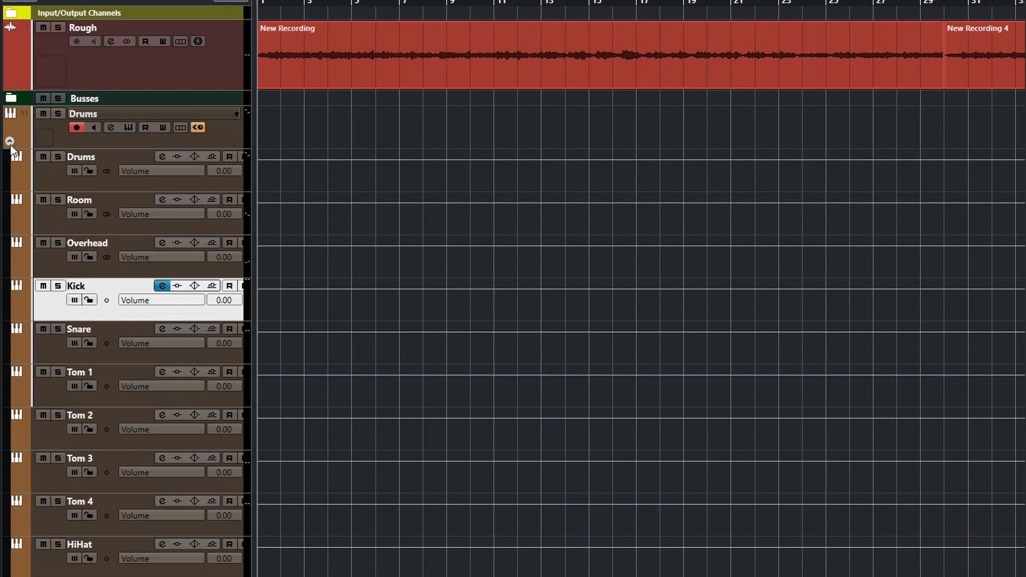
Step: Collapse and re-expand the output lanes of the main Drums track, and select that track
left_click(10, 142)
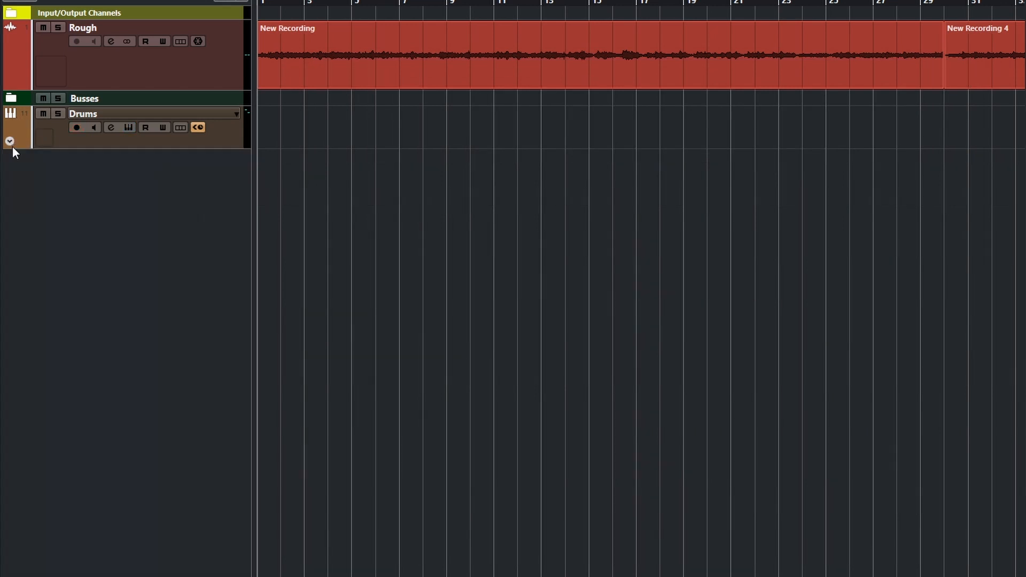
left_click(9, 142)
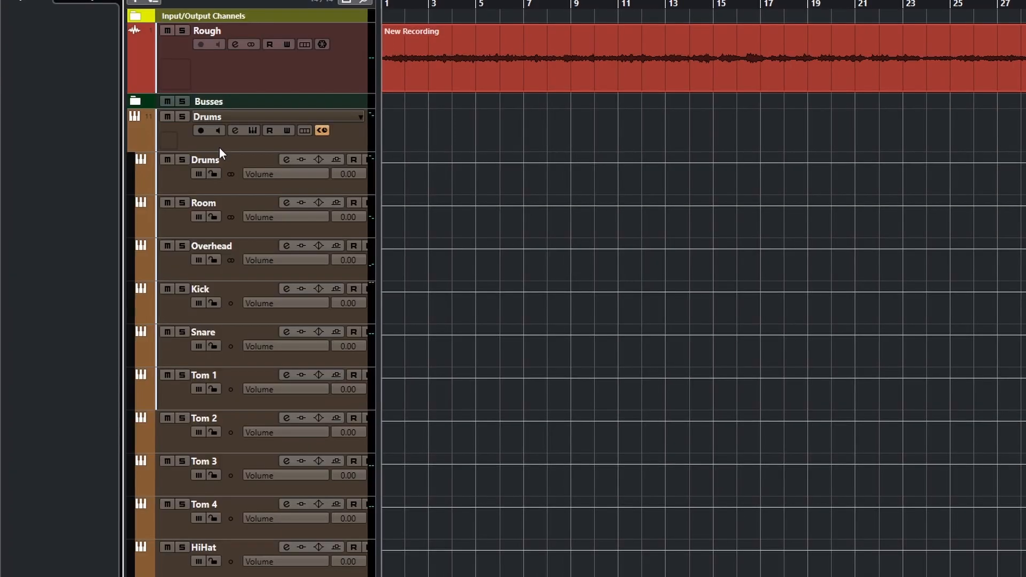
left_click(149, 142)
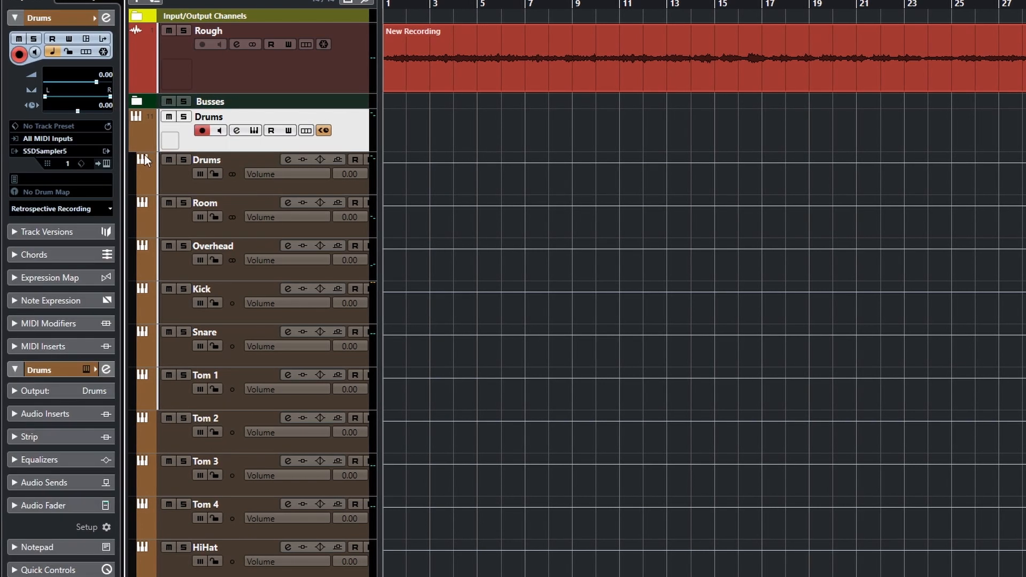
Step: Review the activated outputs of the Drums instrument and collapse the Drums track's output lanes
left_click(107, 153)
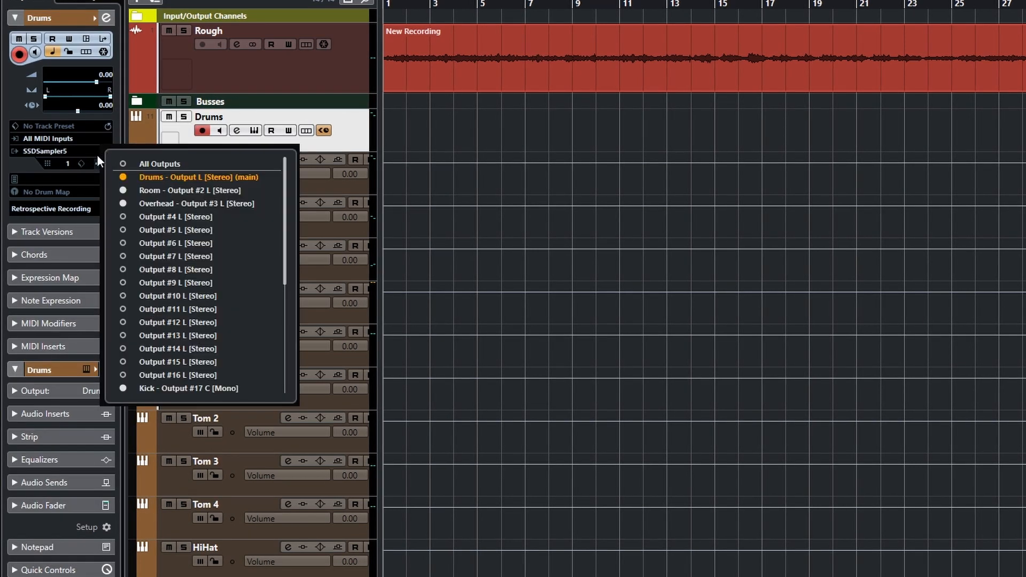
left_click(136, 120)
left_click(134, 143)
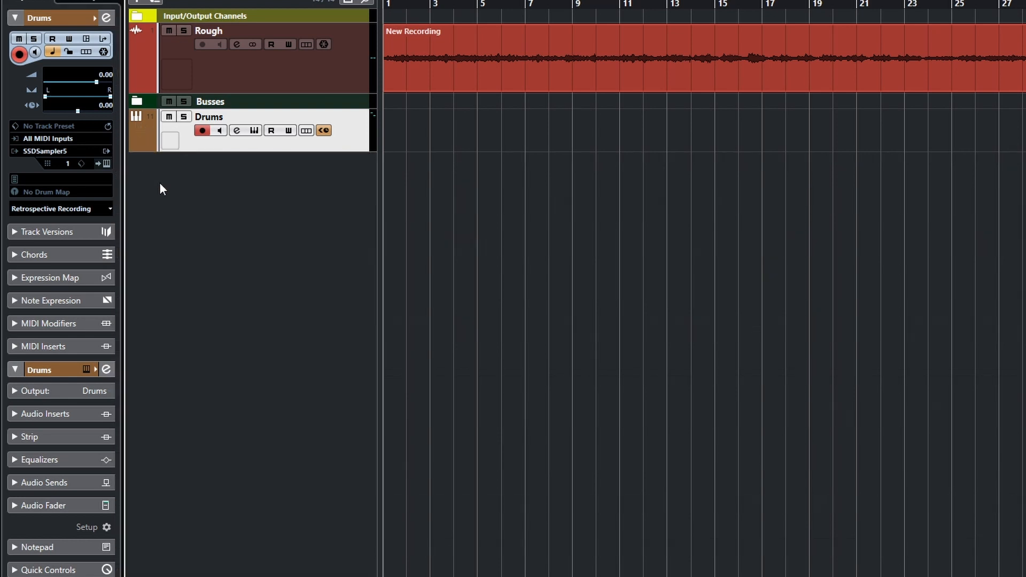
Step: Add one instrument track using Beat Machine CM with its audio output routed to DrumBuss
left_click(137, 3)
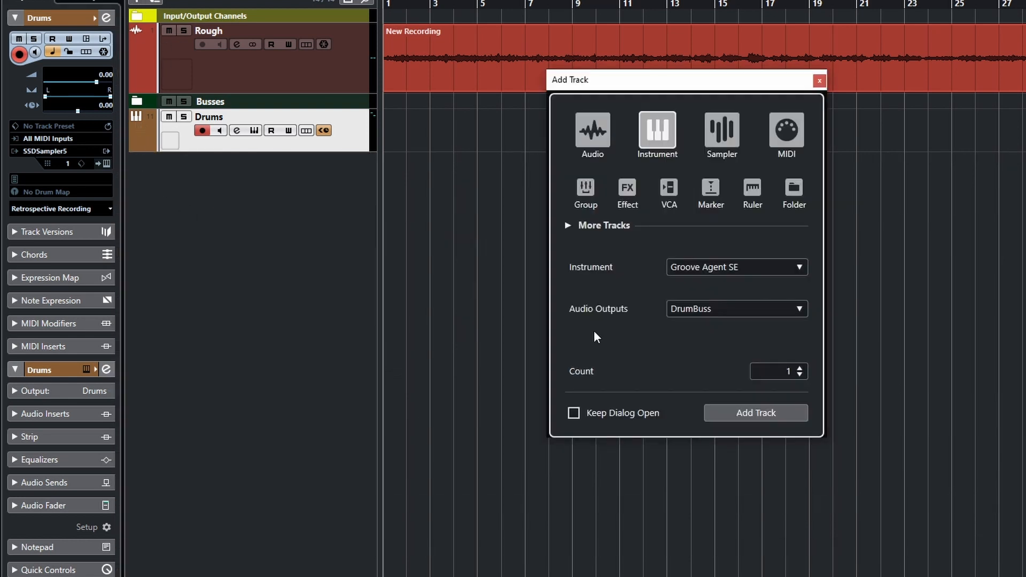
left_click(735, 267)
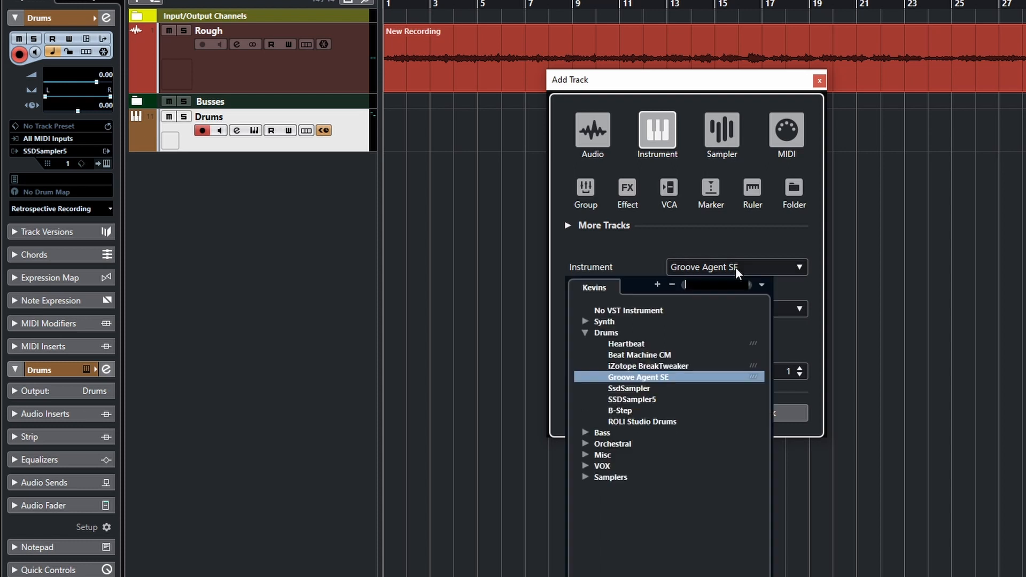
left_click(643, 354)
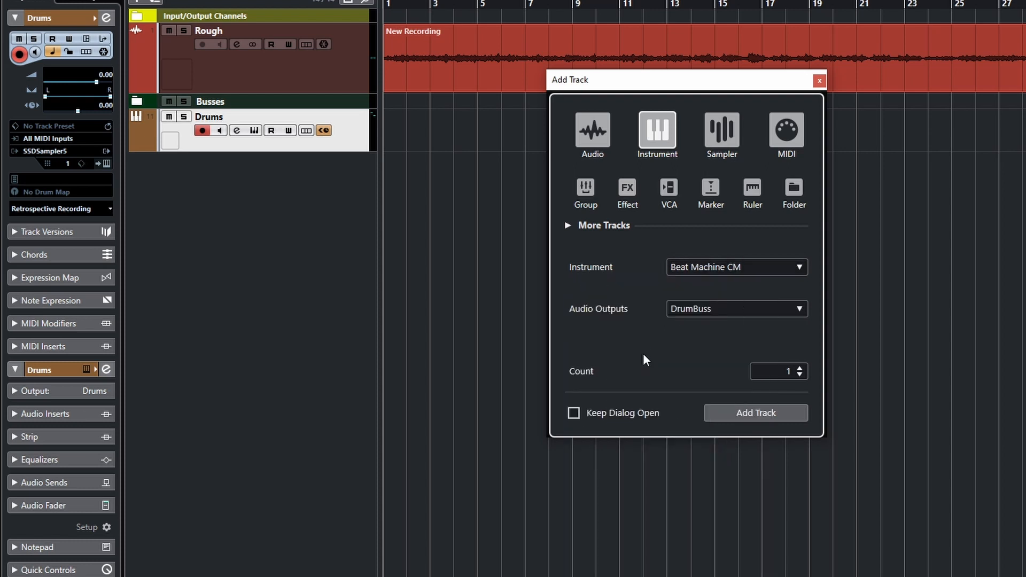
left_click(746, 417)
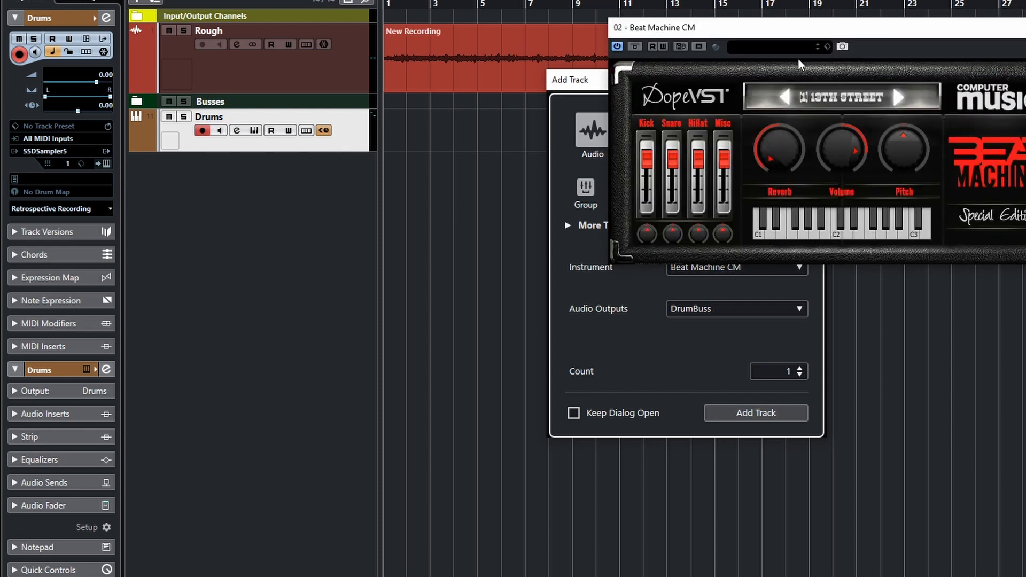
Step: Move the Beat Machine CM window clear of the dialog area and audition its lowest keyboard notes
left_click_drag(748, 28, 689, 174)
left_click(711, 373)
left_click(687, 374)
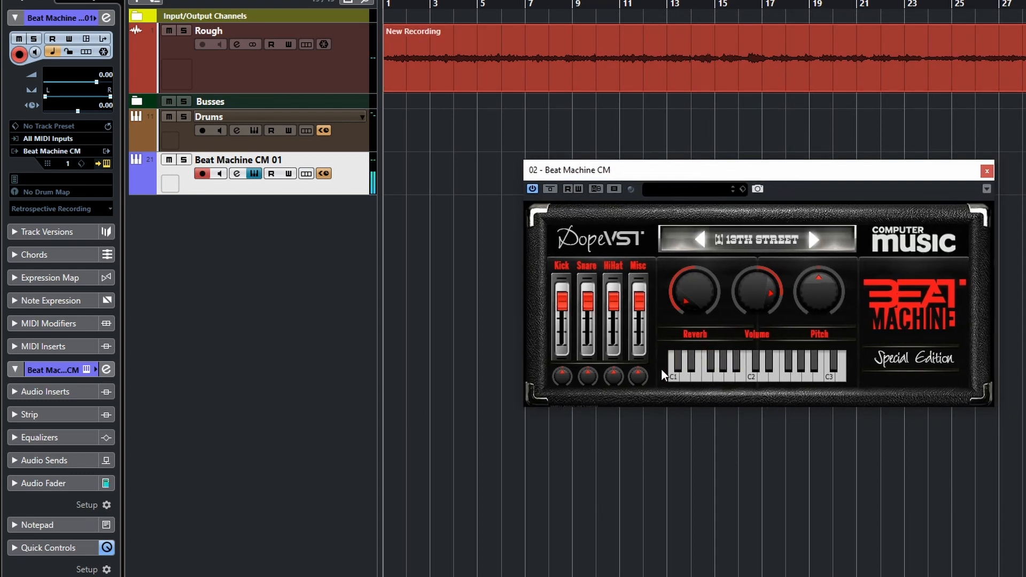
left_click(709, 377)
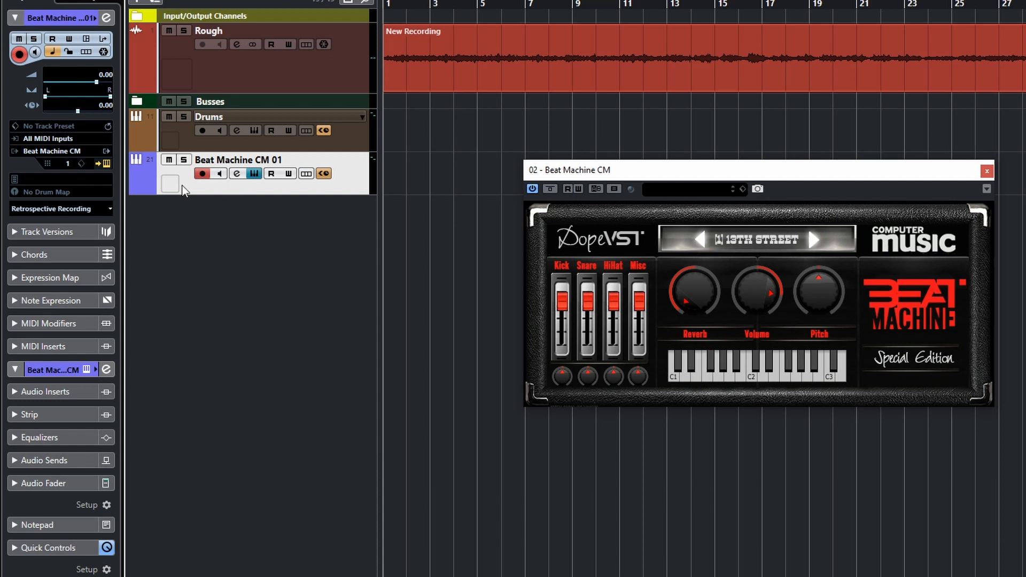
Step: Activate all outputs of Beat Machine CM and expand the track's output lanes
left_click(108, 152)
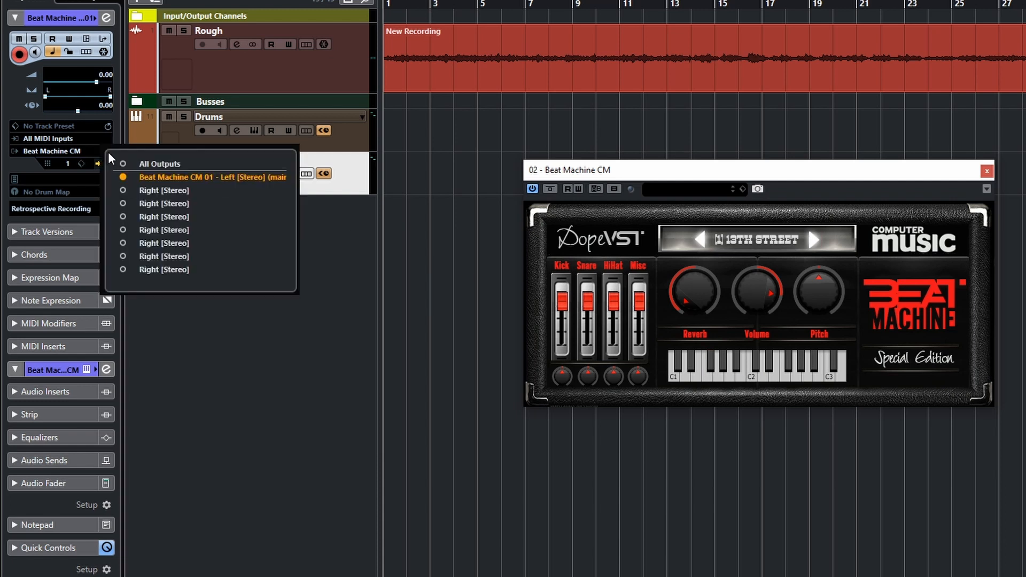
left_click(124, 191)
left_click(123, 164)
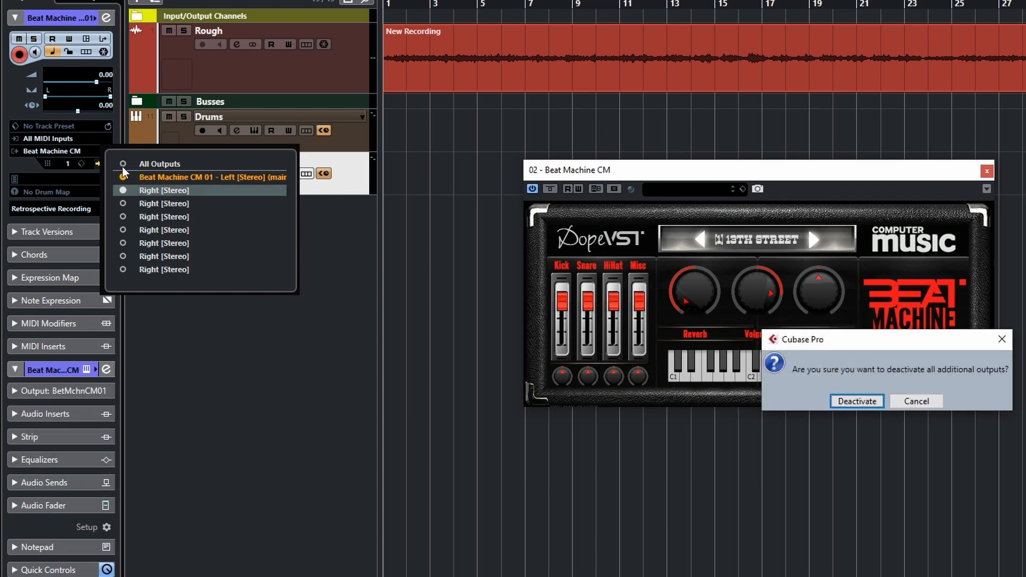
left_click(898, 402)
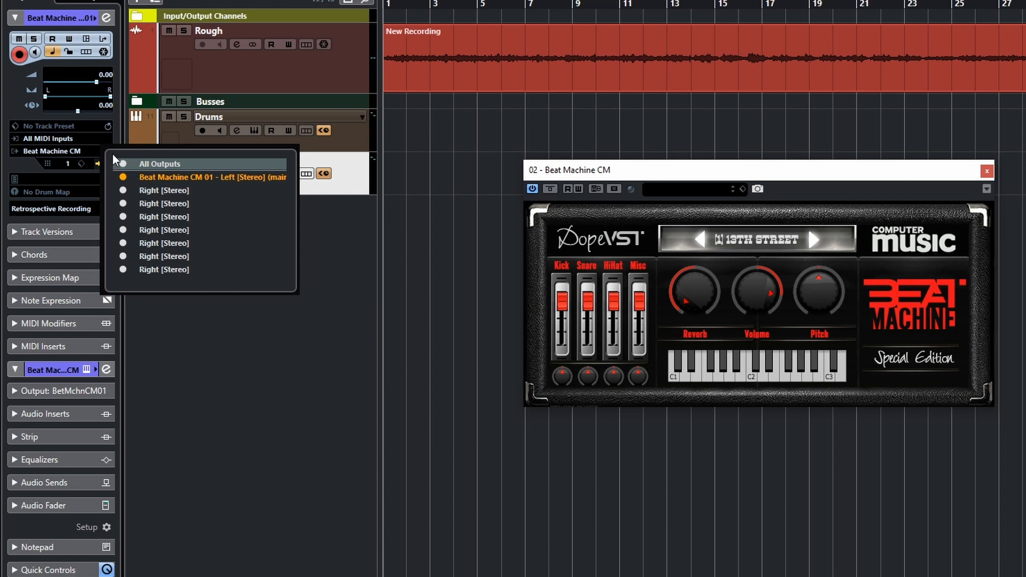
left_click(92, 152)
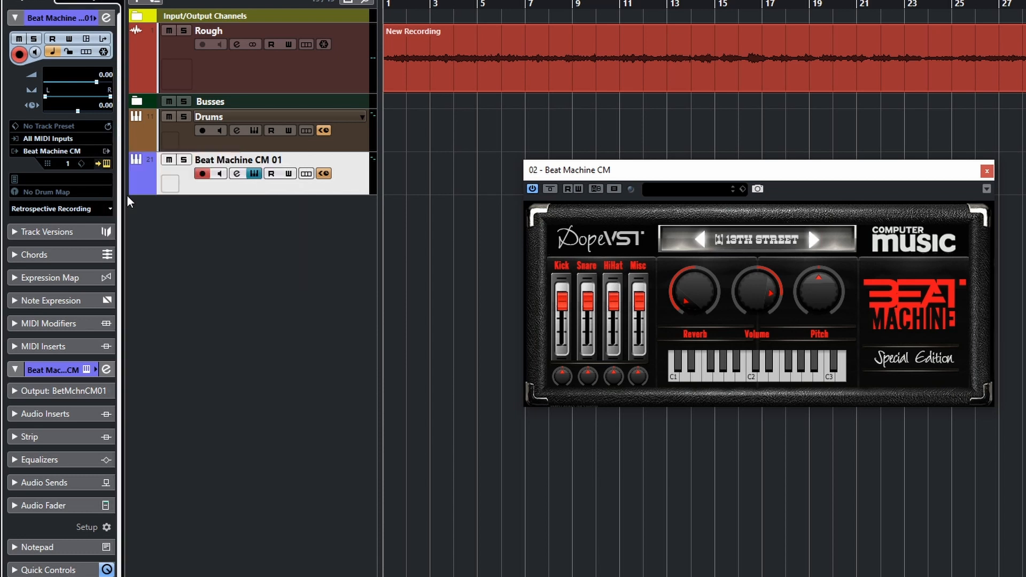
left_click(136, 188)
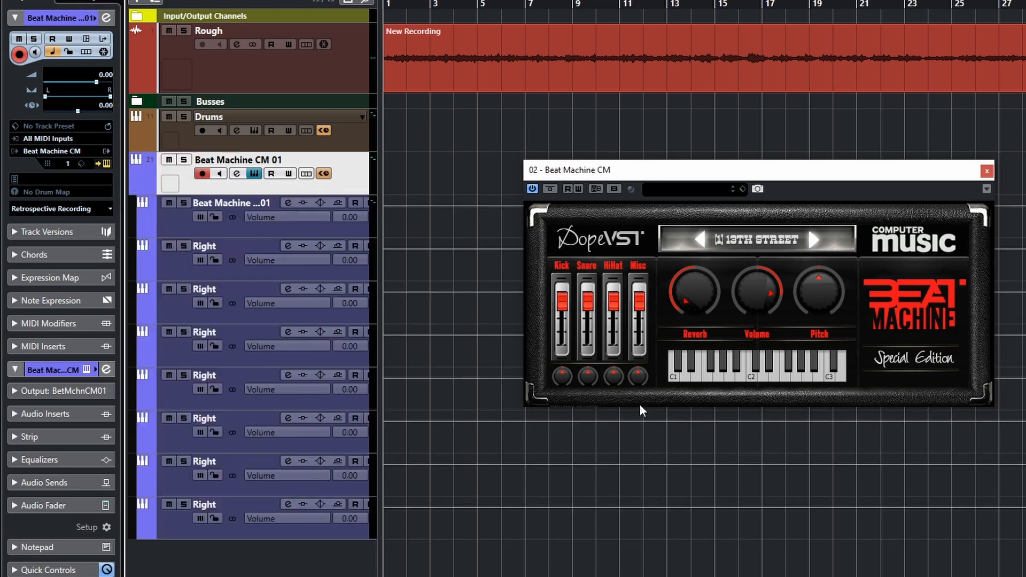
Step: Play several low Beat Machine CM keys to check which output lanes receive signal, and review the instrument's output list
left_click(675, 376)
left_click(675, 375)
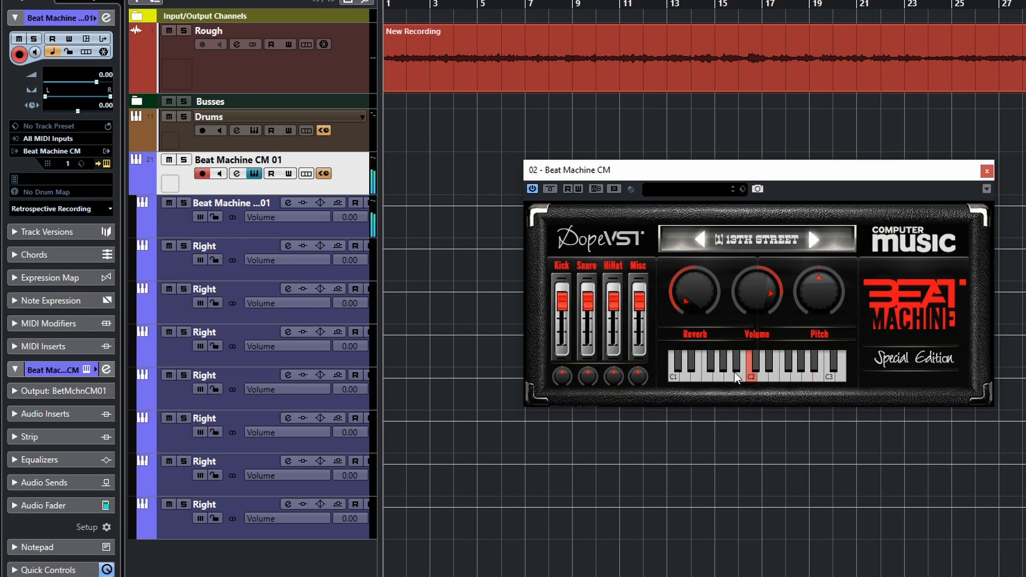
left_click(687, 374)
left_click(675, 377)
left_click(705, 377)
left_click(711, 379)
left_click(109, 151)
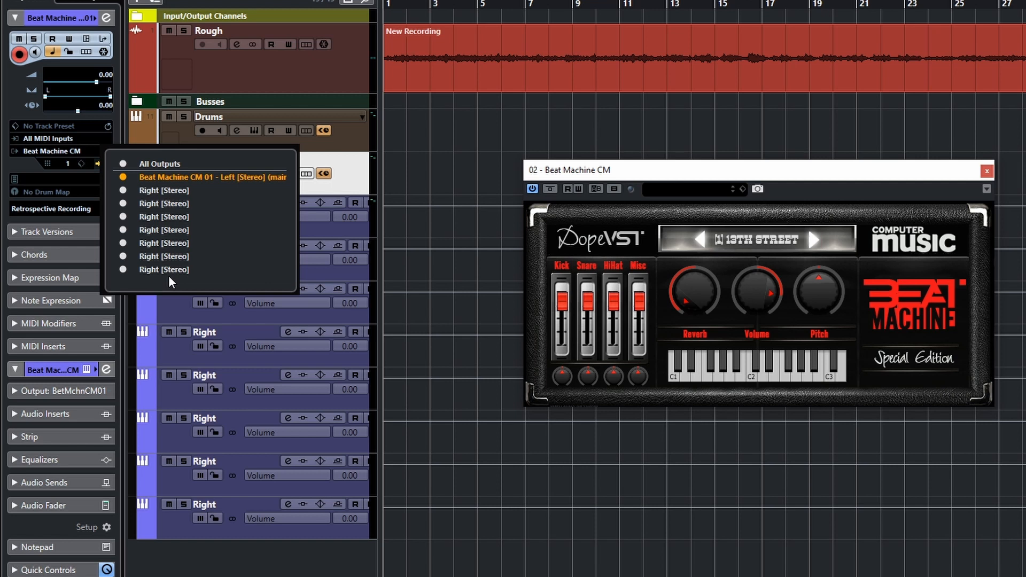
left_click(826, 192)
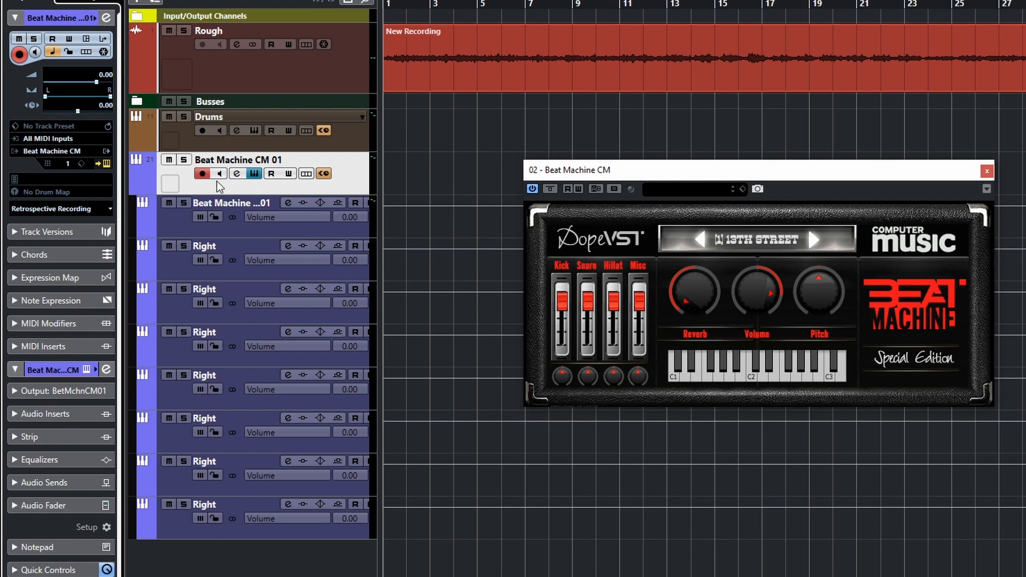
Step: Close the Beat Machine CM window and replace the track's instrument with Groove Agent SE
left_click(254, 175)
left_click(79, 152)
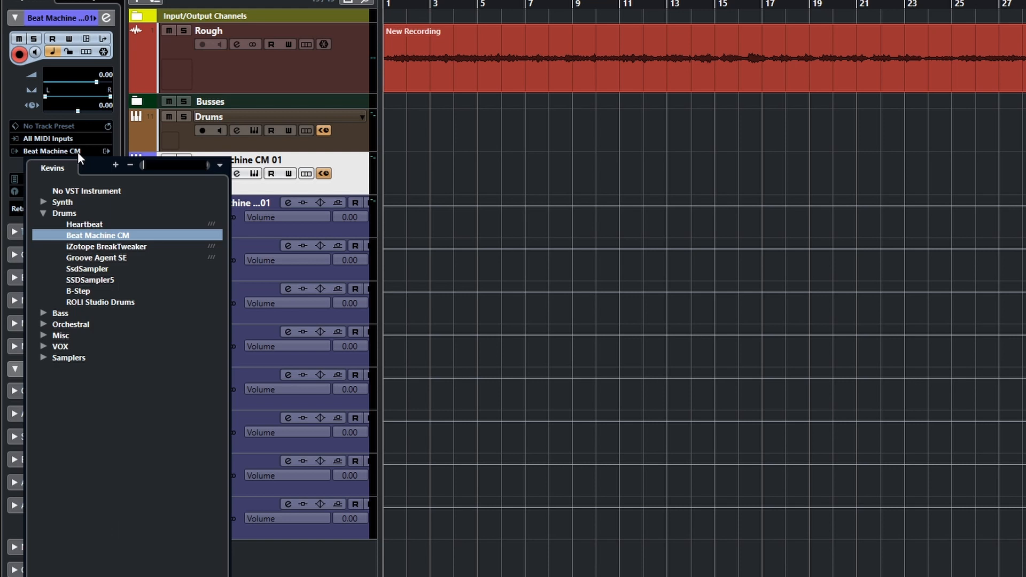
left_click(264, 286)
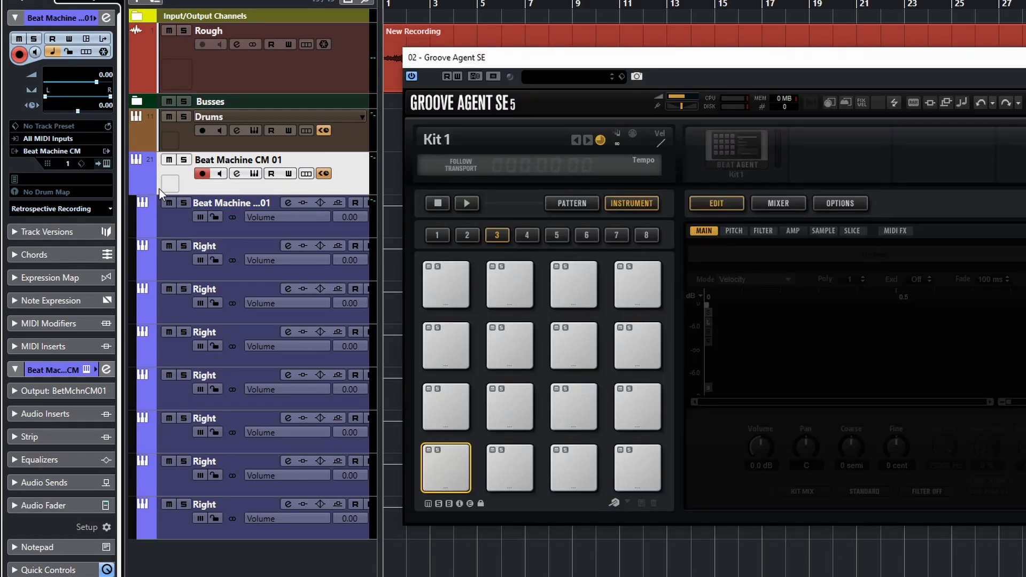
Step: Look through the Groove Agent SE output list and activate all of its outputs
left_click(106, 160)
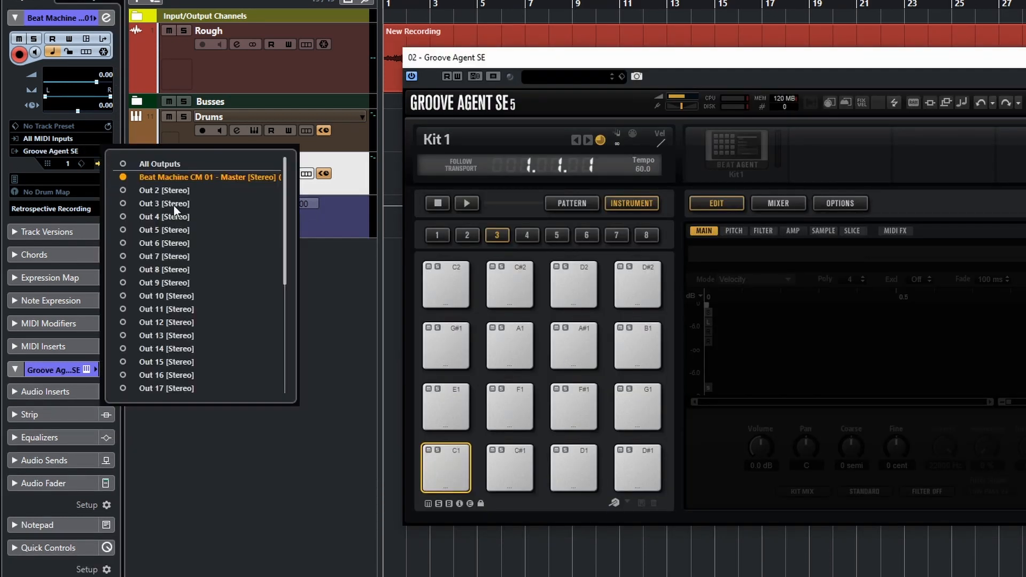
scroll(179, 243, "down", 5)
scroll(185, 277, "up", 5)
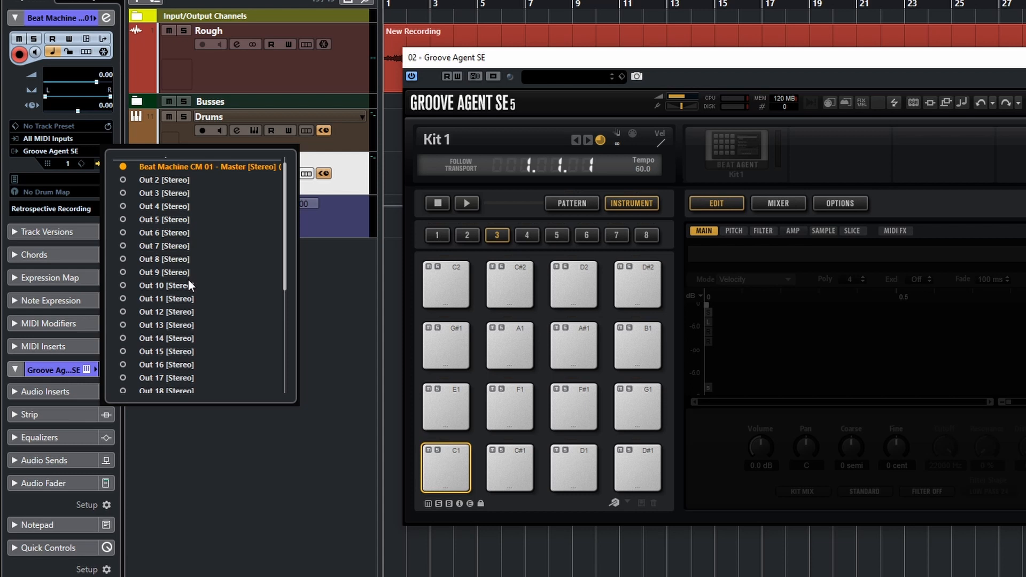
scroll(189, 279, "up", 1)
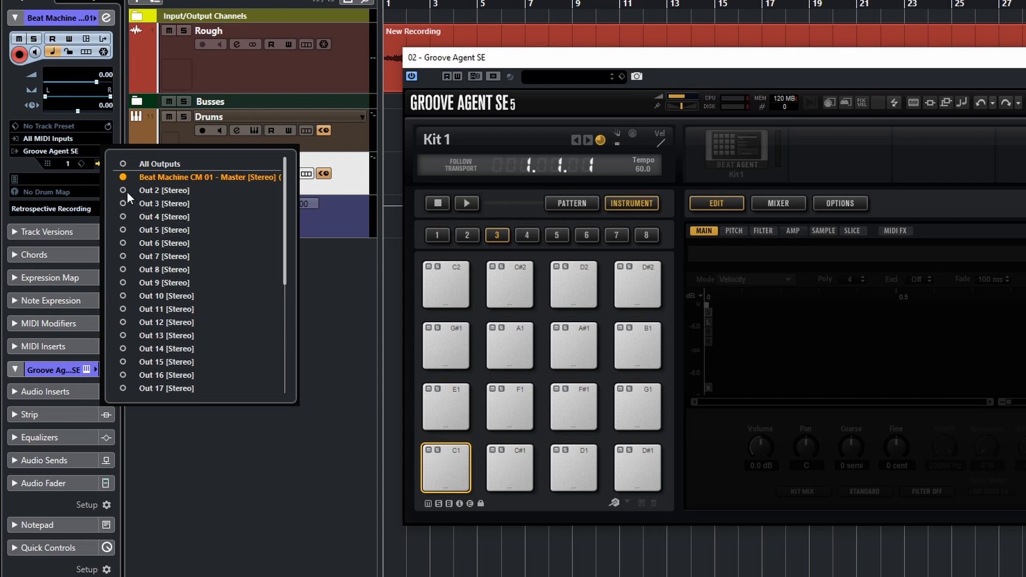
left_click(122, 165)
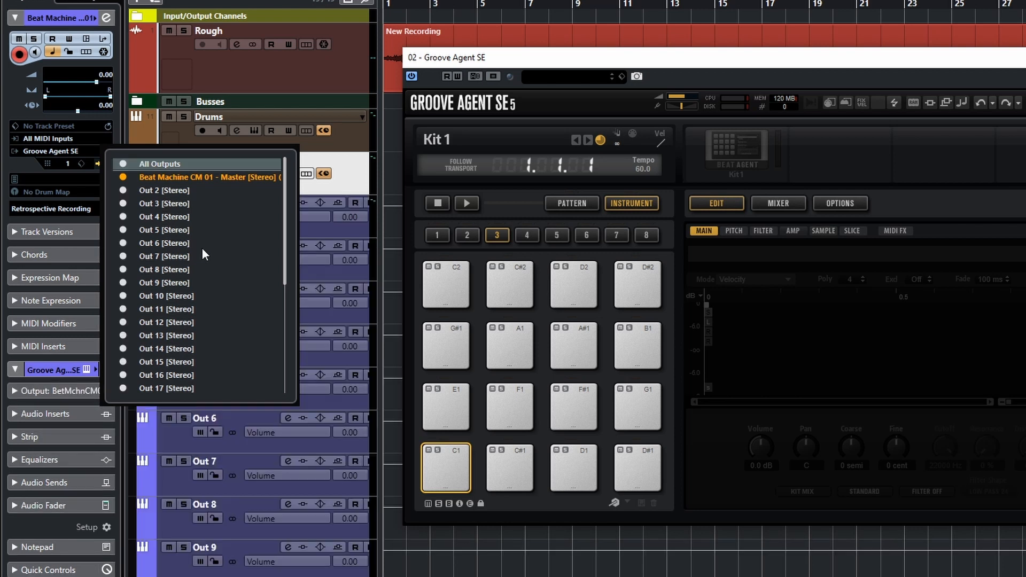
left_click(332, 188)
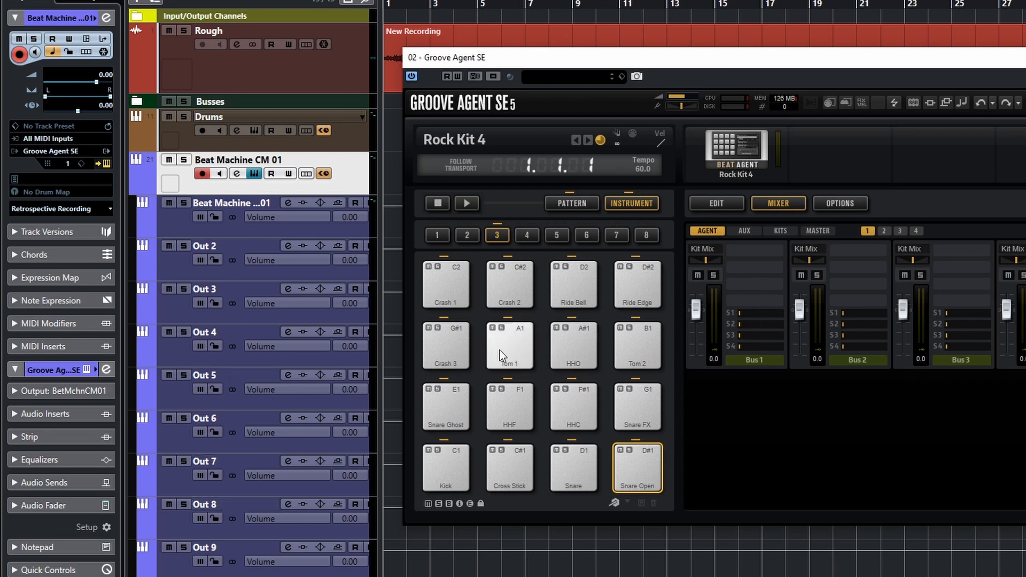
Step: Examine Rock Kit 4's HHF pad and Groove Agent SE's Options, Mixer and Edit pages for output routing
left_click(512, 396)
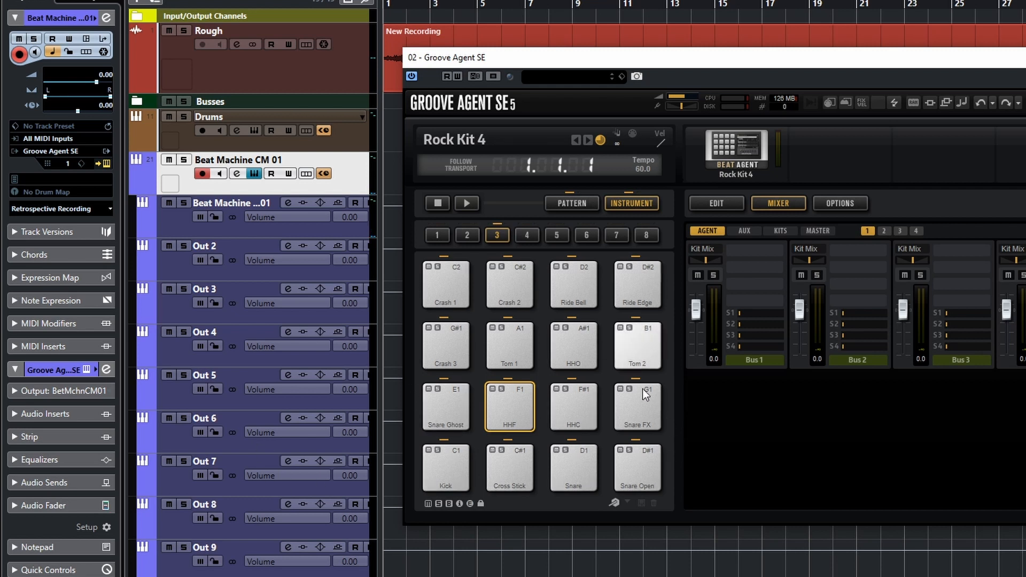
left_click(837, 204)
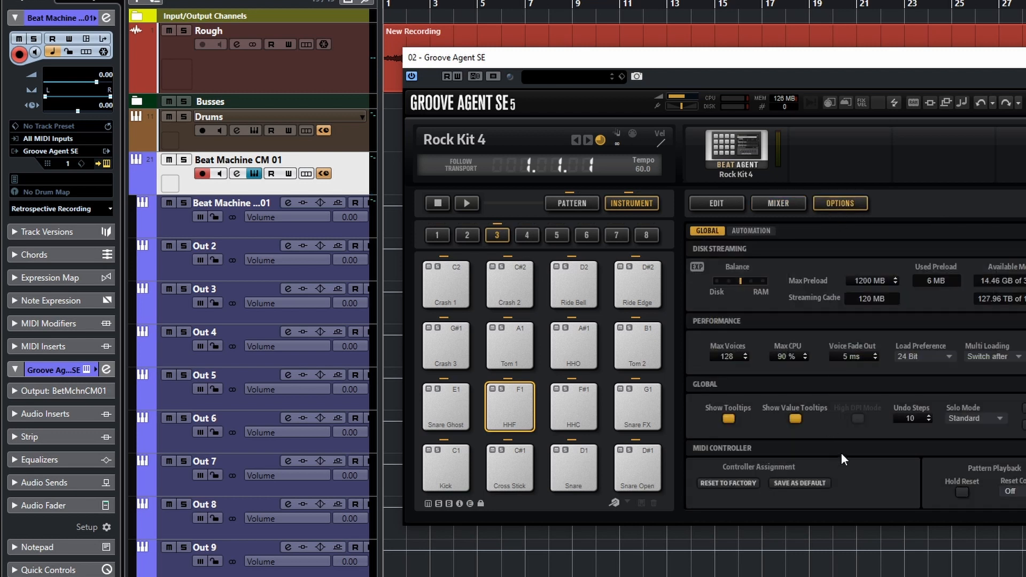
left_click(785, 202)
left_click(714, 204)
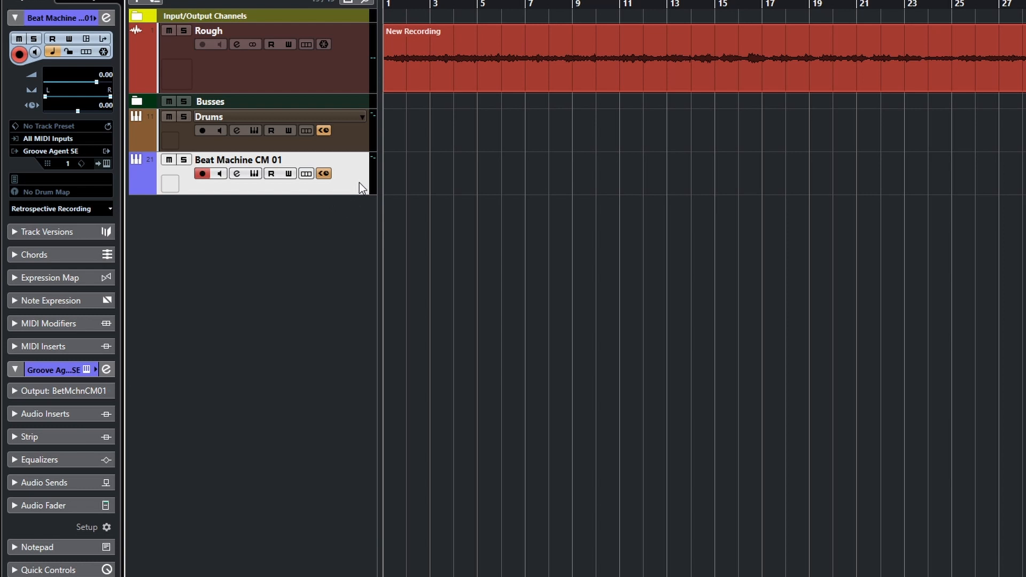
Step: Remove the Beat Machine CM 01 track from the project
right_click(350, 188)
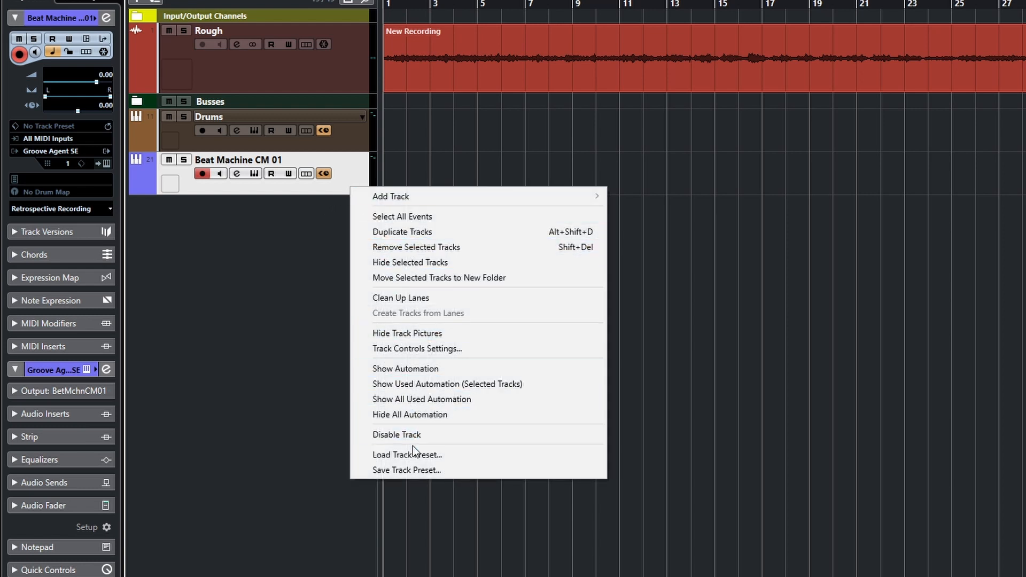
left_click(411, 247)
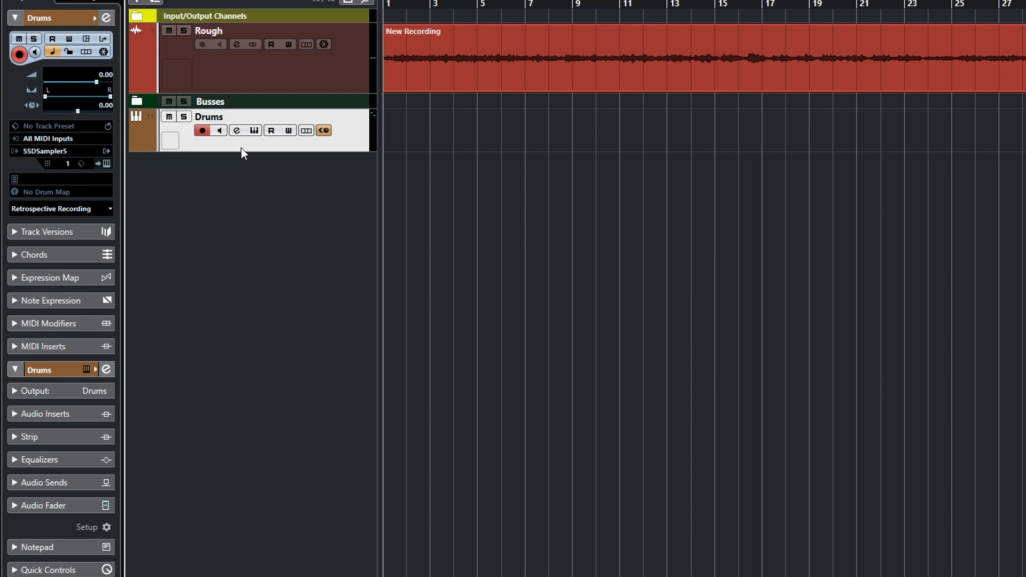
Step: Expand the Drums output lanes and draw an empty MIDI part from bar 1 to bar 14 on the main Drums track
left_click(137, 147)
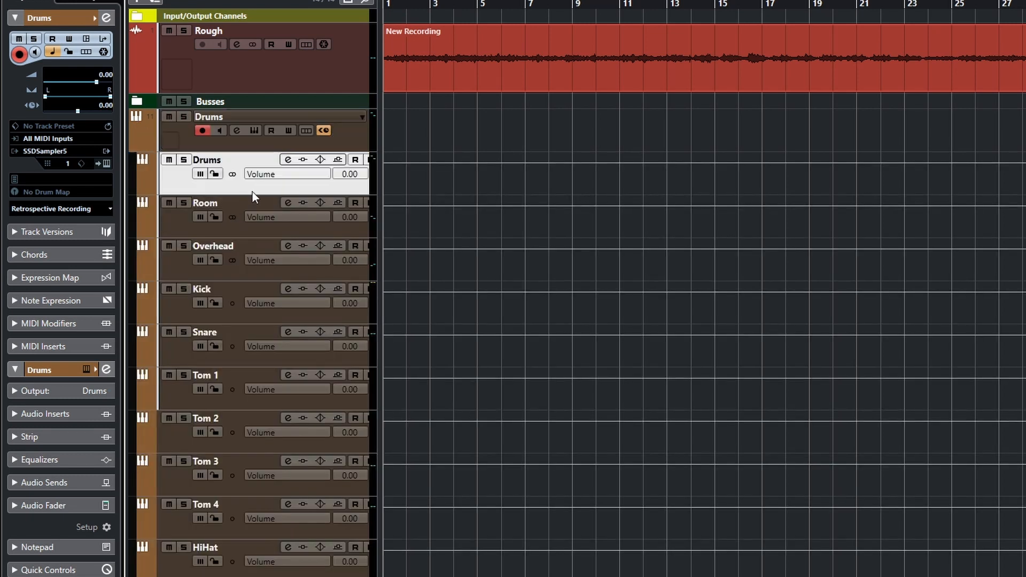
left_click(270, 143)
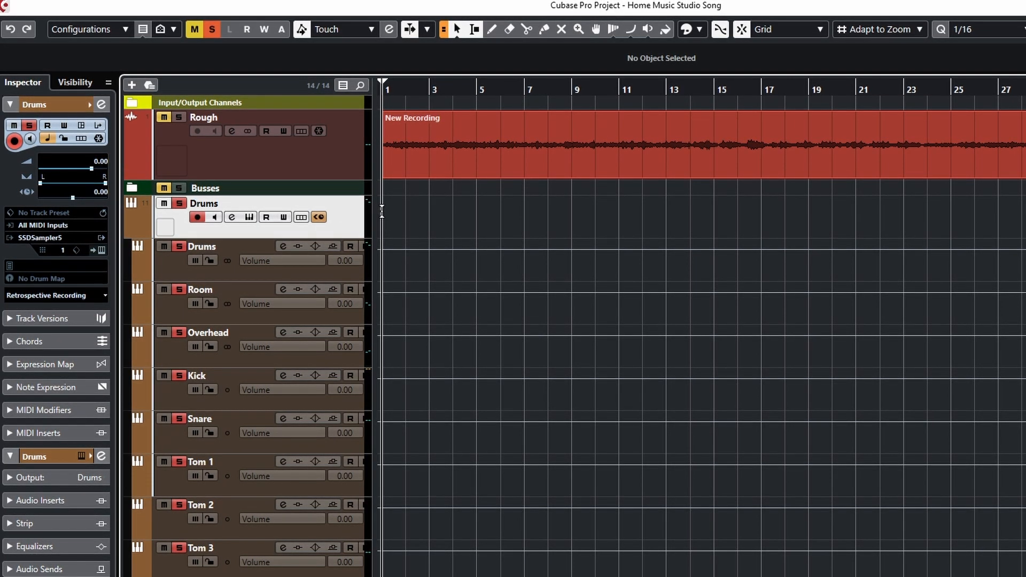
left_click(489, 30)
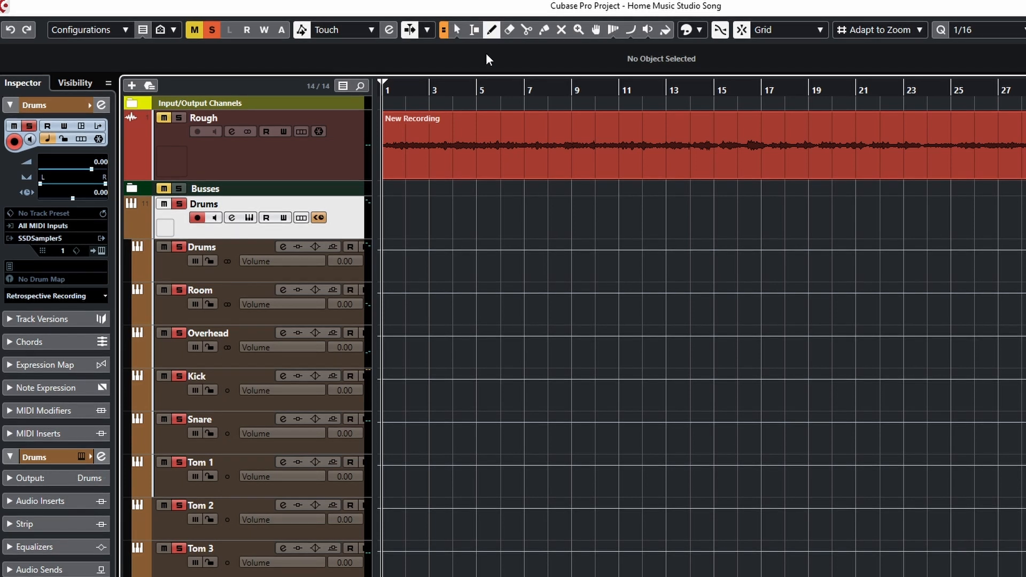
left_click_drag(388, 216, 689, 219)
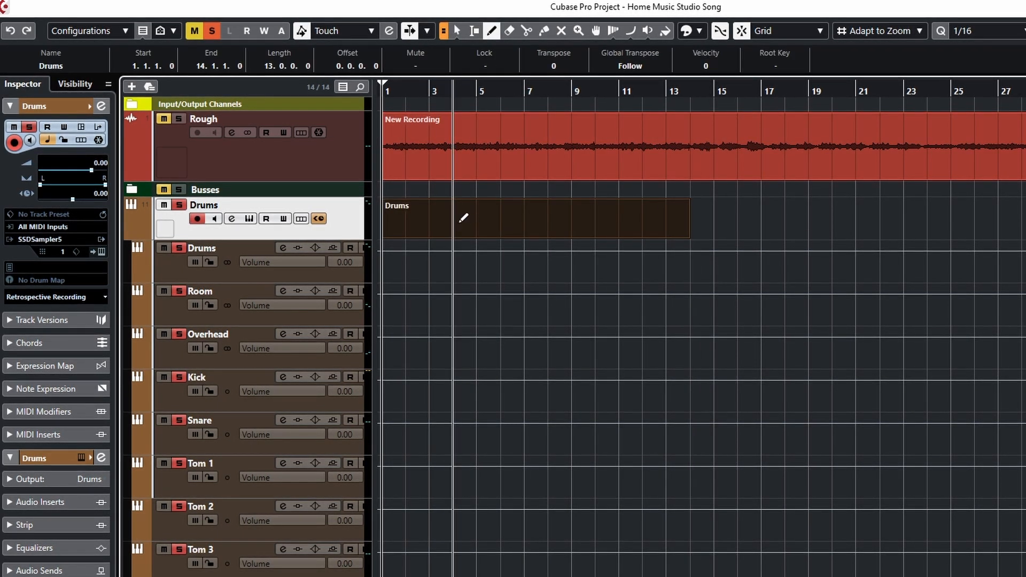
left_click(458, 36)
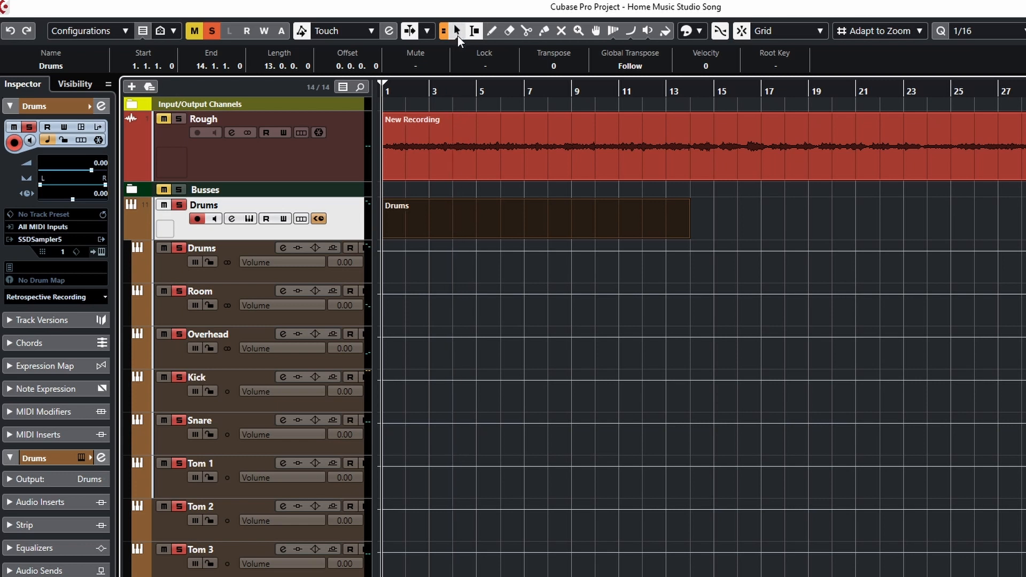
Step: Open the Drums MIDI part in the Key Editor and enlarge the editor window to fill the screen
double_click(482, 232)
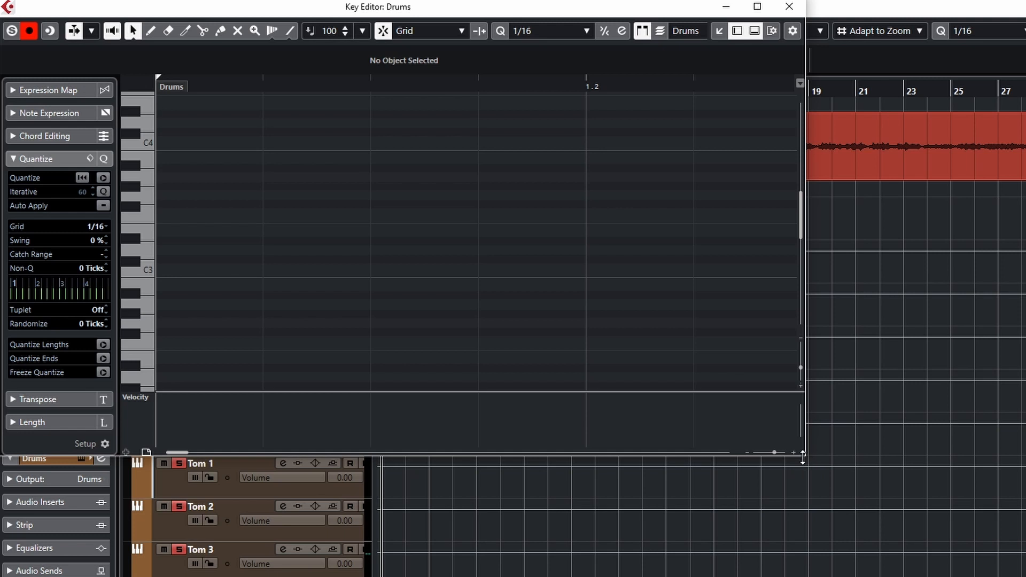
left_click_drag(988, 570, 1025, 576)
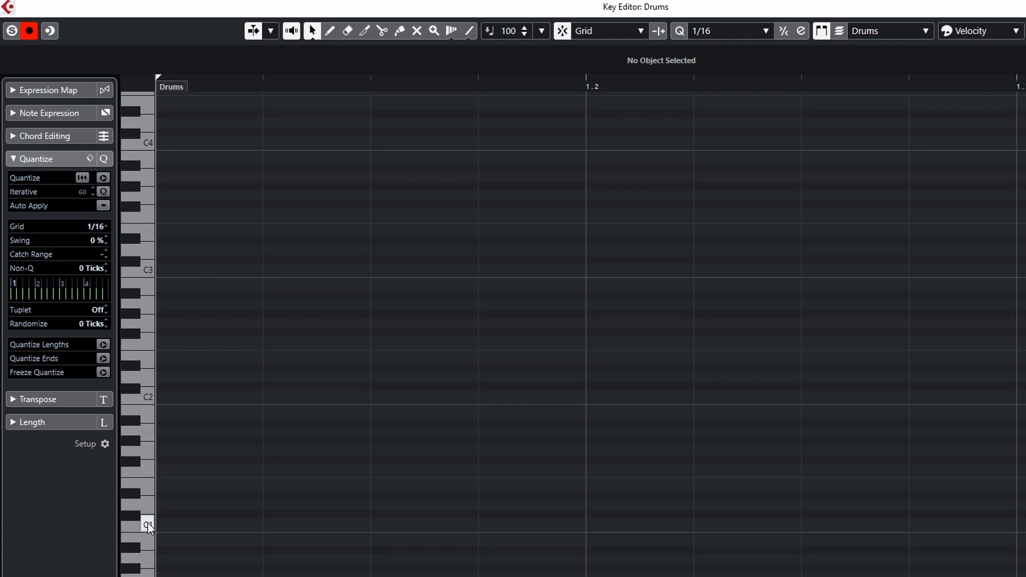
Step: Draw eighth-note C1 kicks on beats 1 and 3 of bars 1 and 2, and on beat 1 of bar 3
scroll(320, 489, "up", 2)
scroll(317, 491, "down", 5)
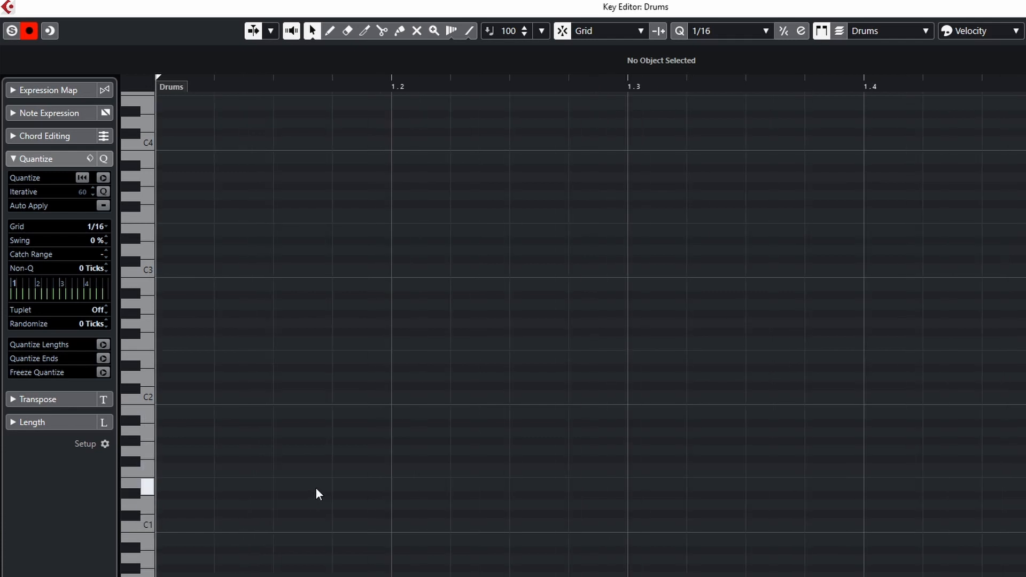
scroll(315, 490, "up", 1)
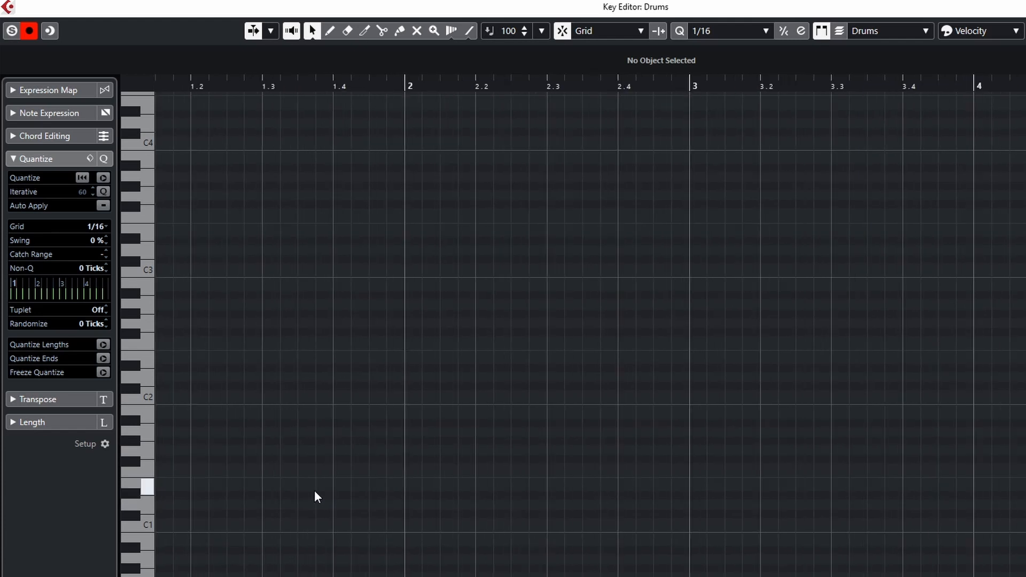
scroll(315, 491, "down", 1)
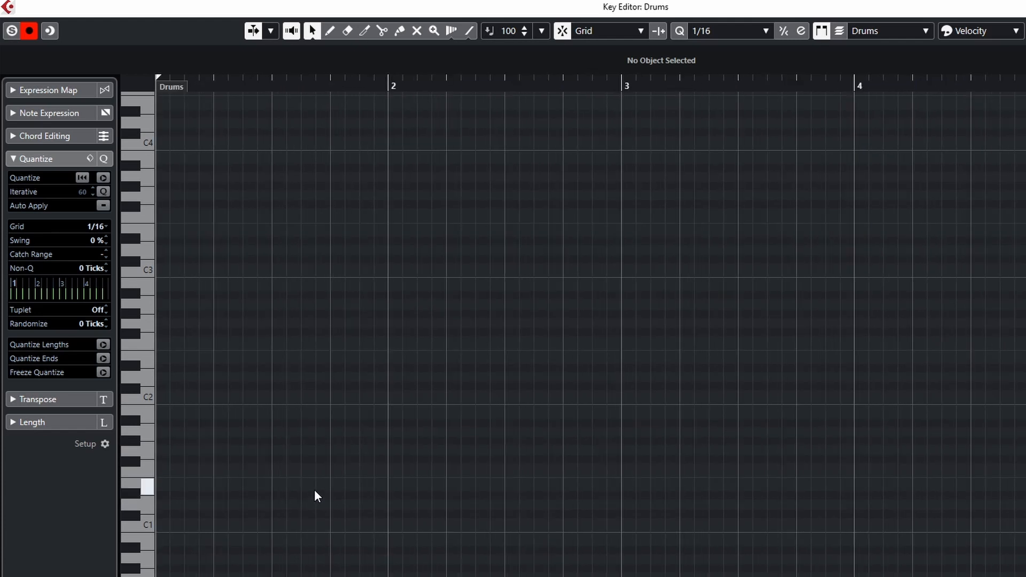
left_click(330, 30)
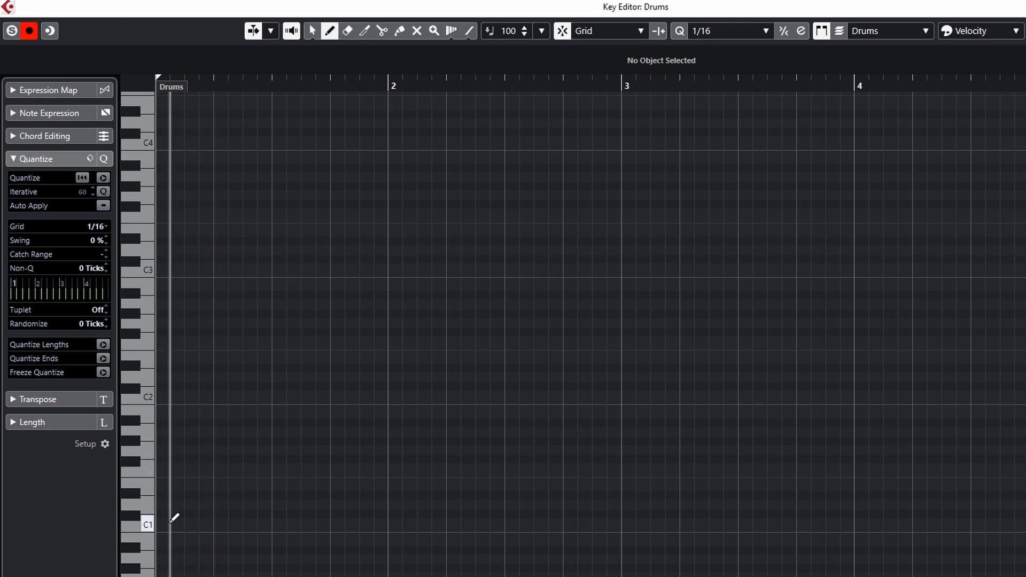
left_click_drag(163, 526, 181, 528)
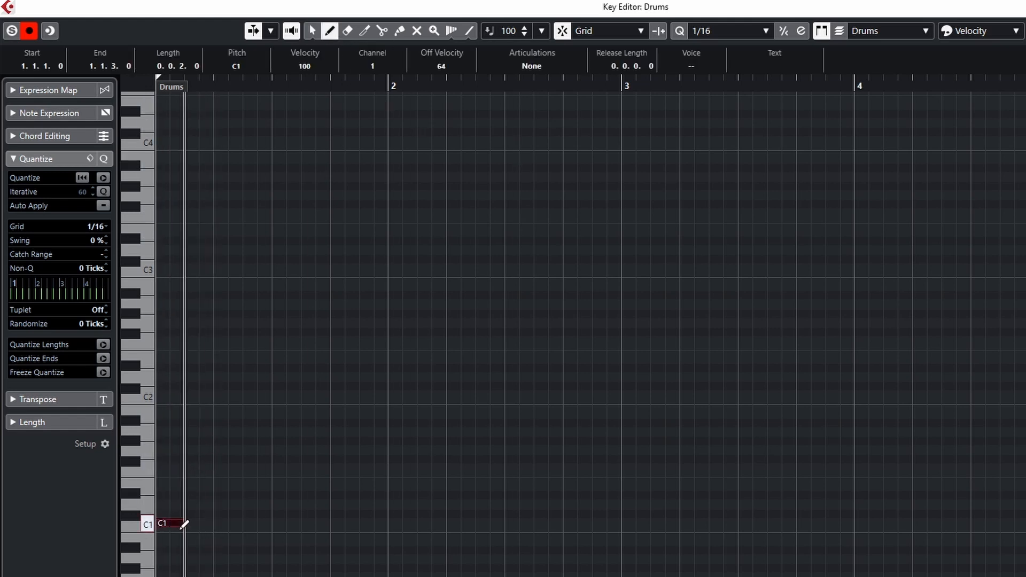
left_click(279, 526)
left_click_drag(295, 526, 296, 525)
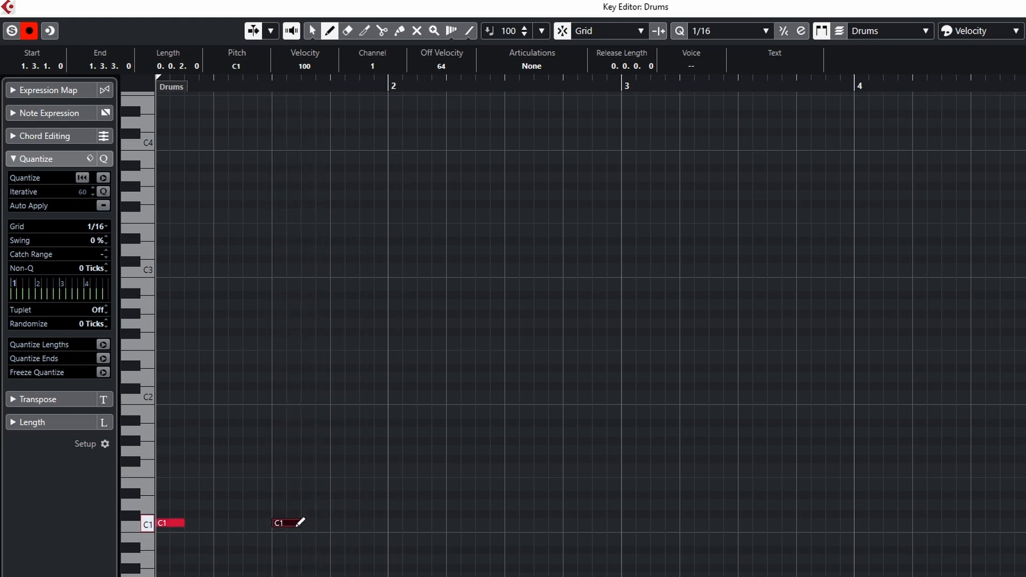
left_click_drag(397, 524, 414, 525)
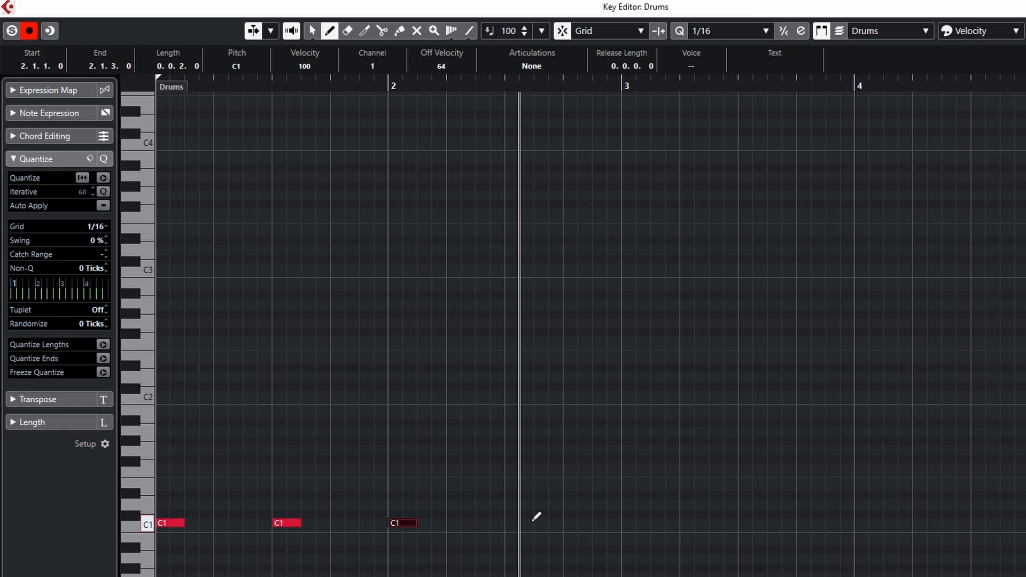
left_click_drag(512, 521, 532, 522)
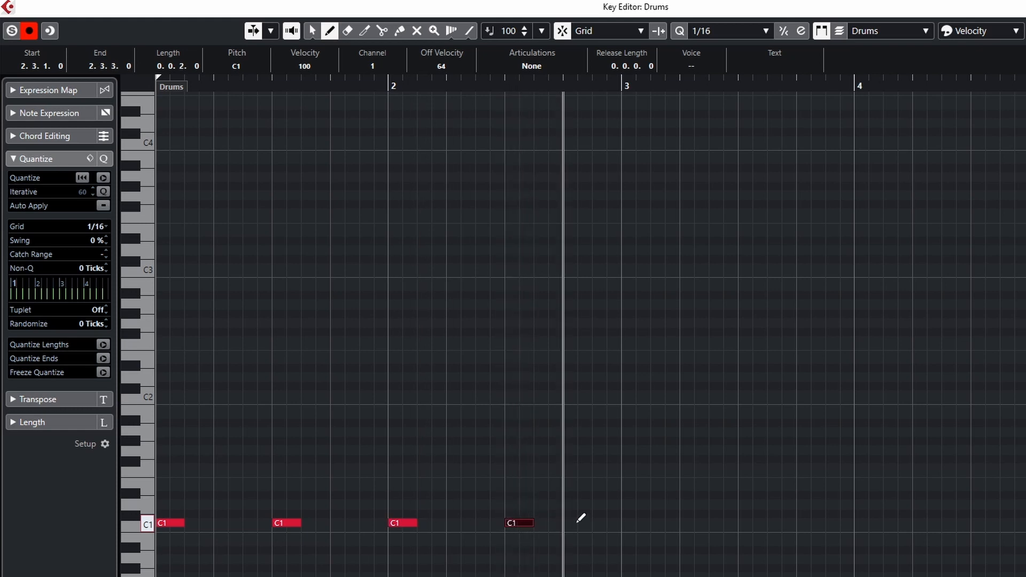
left_click_drag(634, 518, 654, 520)
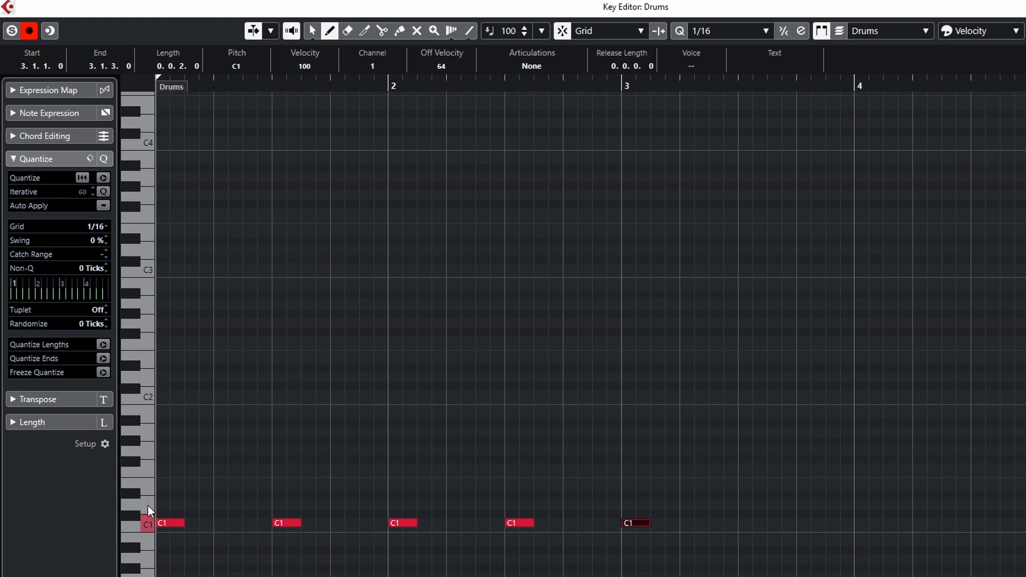
Step: Add eighth-note D1 hits on beats 2 and 4 of bars 1 and 2 and on beat 2 of bar 3, and play back the pattern
left_click(219, 504)
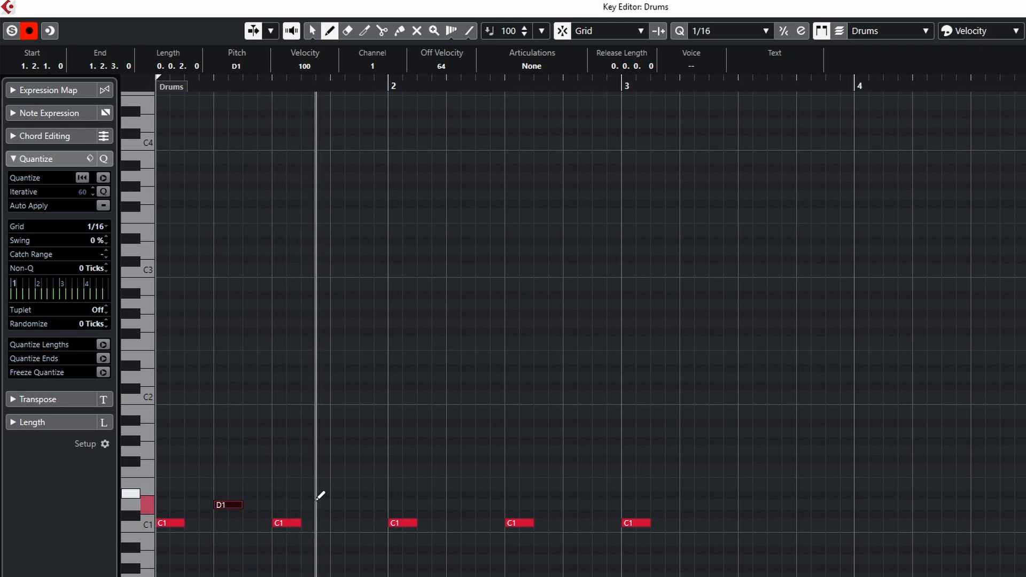
left_click(342, 505)
left_click_drag(449, 496, 475, 499)
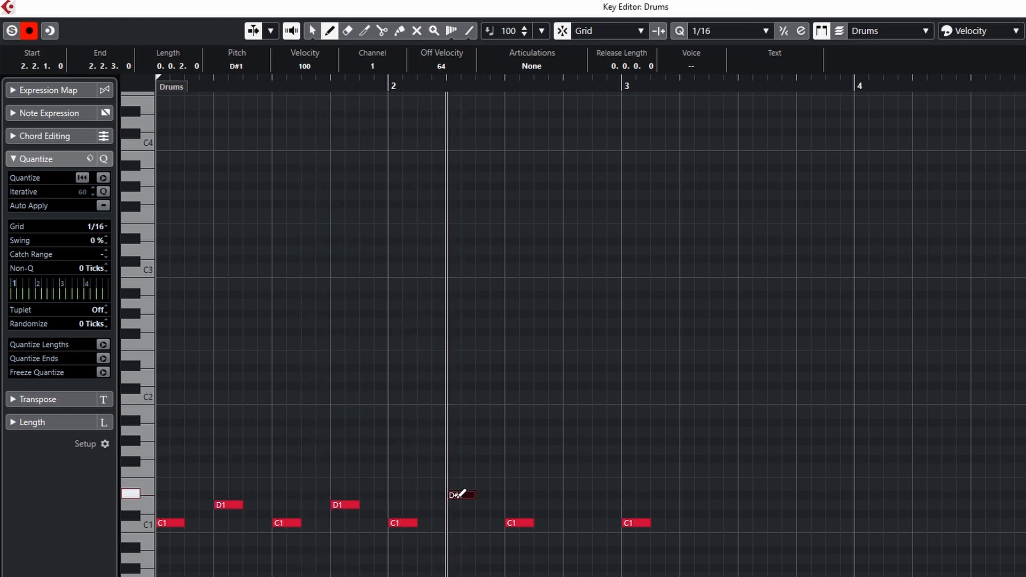
left_click(570, 505)
left_click_drag(589, 503, 592, 504)
left_click_drag(687, 505, 704, 502)
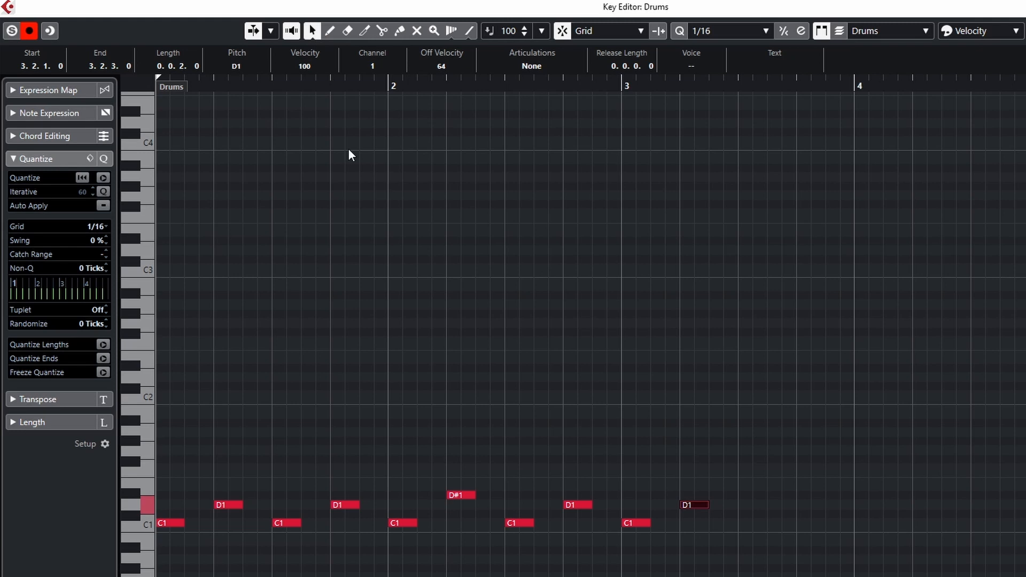
left_click_drag(461, 496, 463, 506)
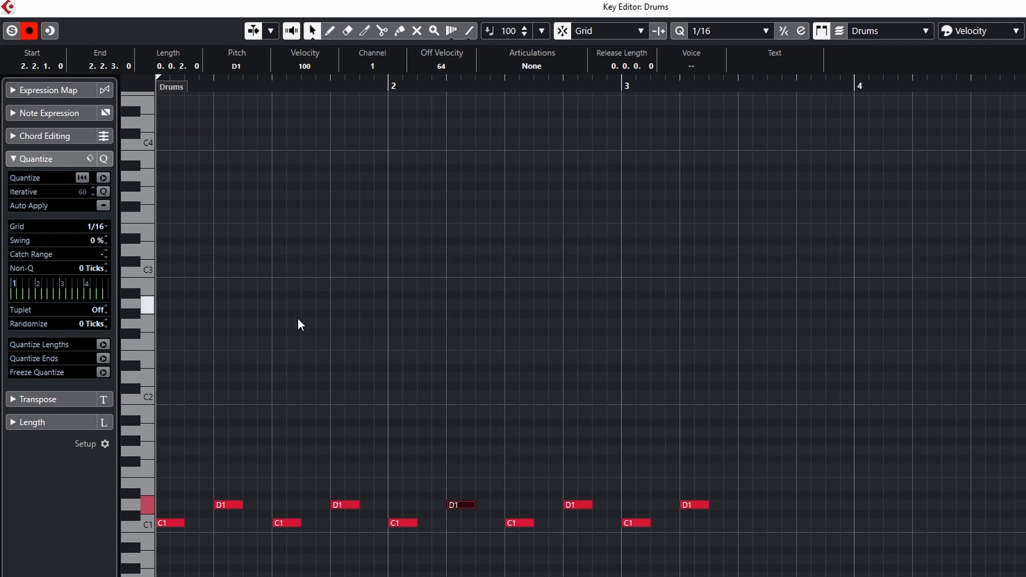
key("space")
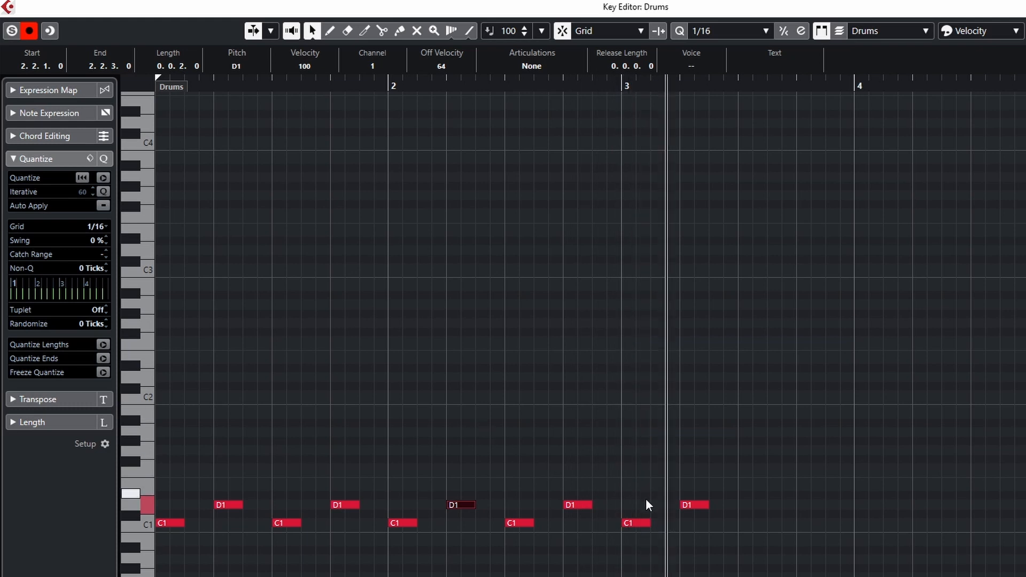
key("space")
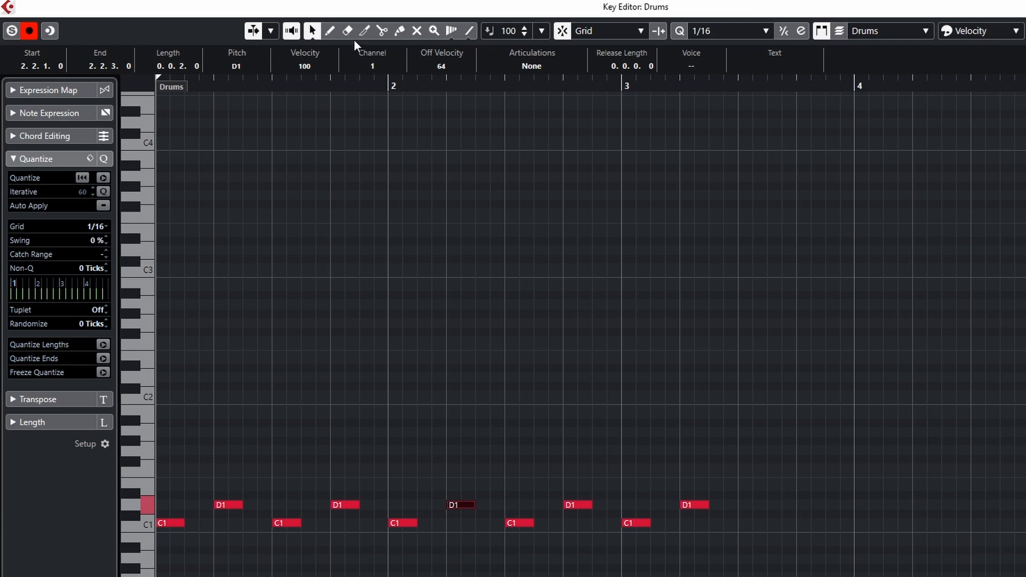
Step: Draw eighth-note E2 hits at the start of bars 1 and 2 and audition the pattern
left_click(329, 31)
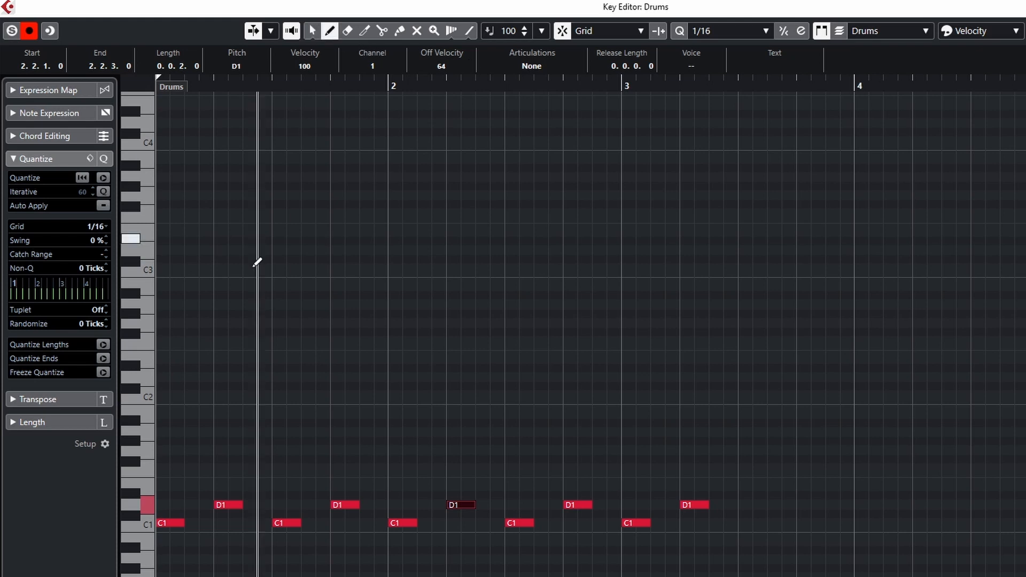
left_click(167, 359)
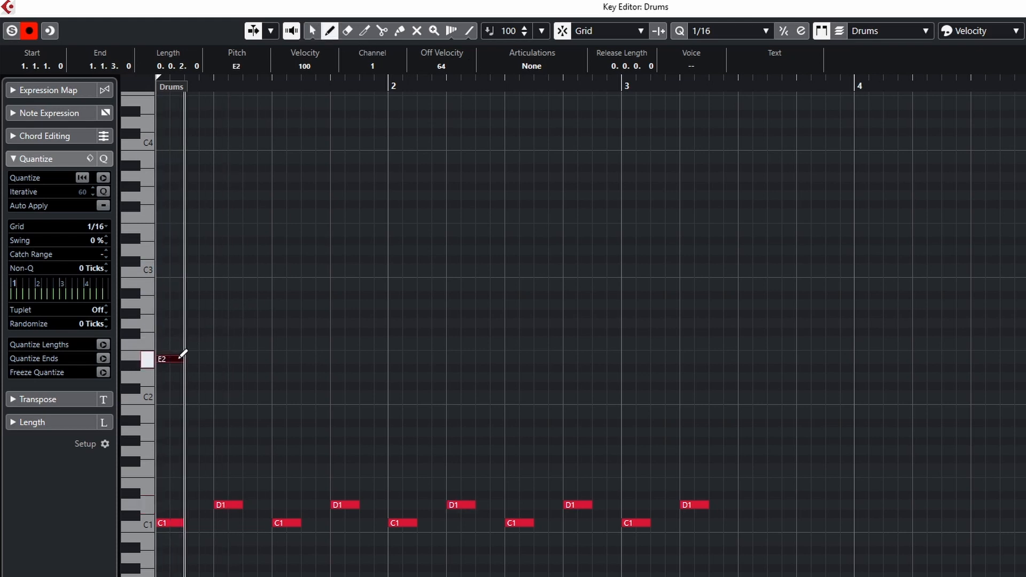
left_click(403, 358)
key("space")
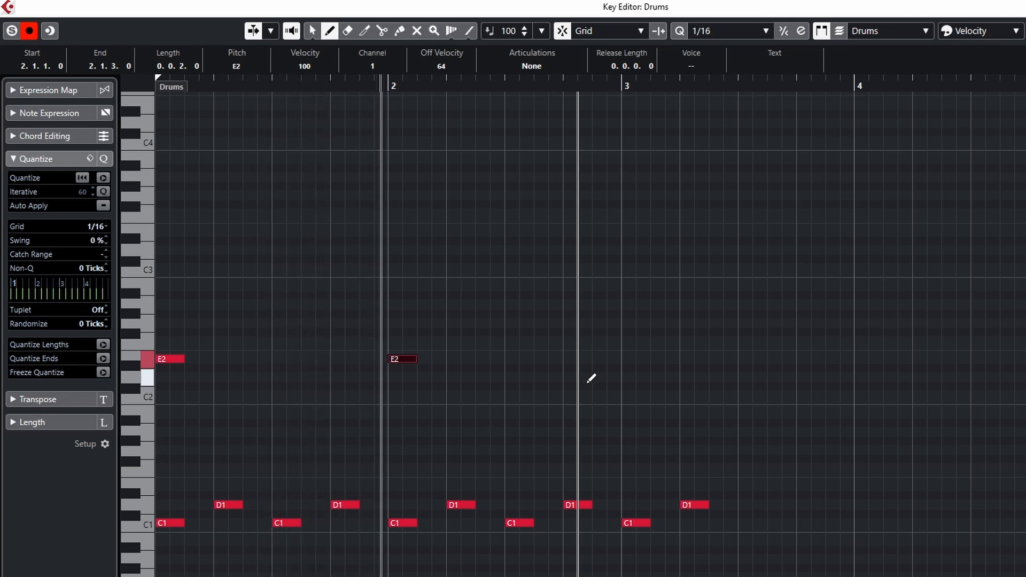
key("space")
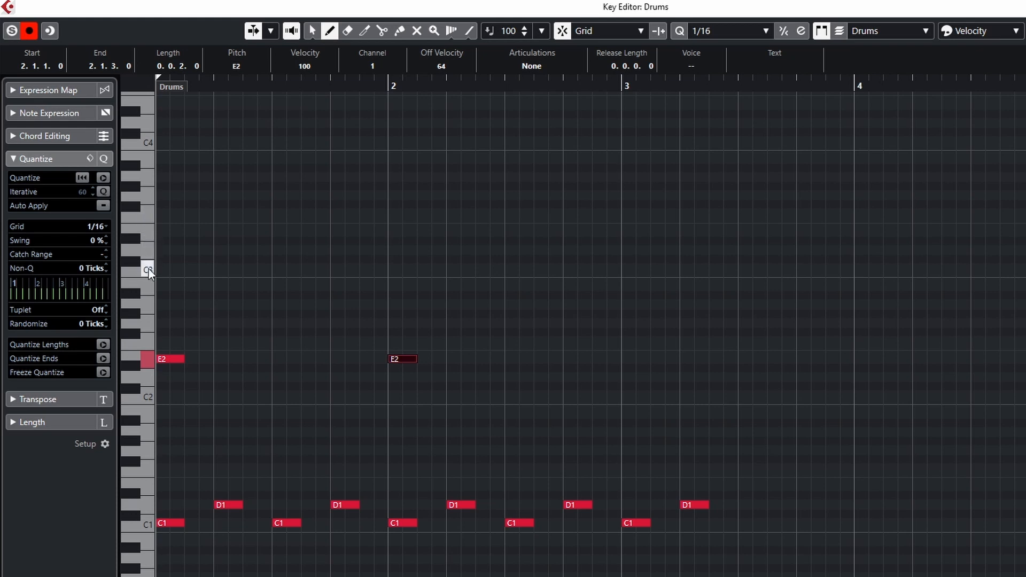
Step: Draw eighth-note C3 hits on every beat from bar 1 through beat 2 of bar 3
left_click_drag(163, 269, 711, 266)
left_click(397, 268)
left_click(516, 268)
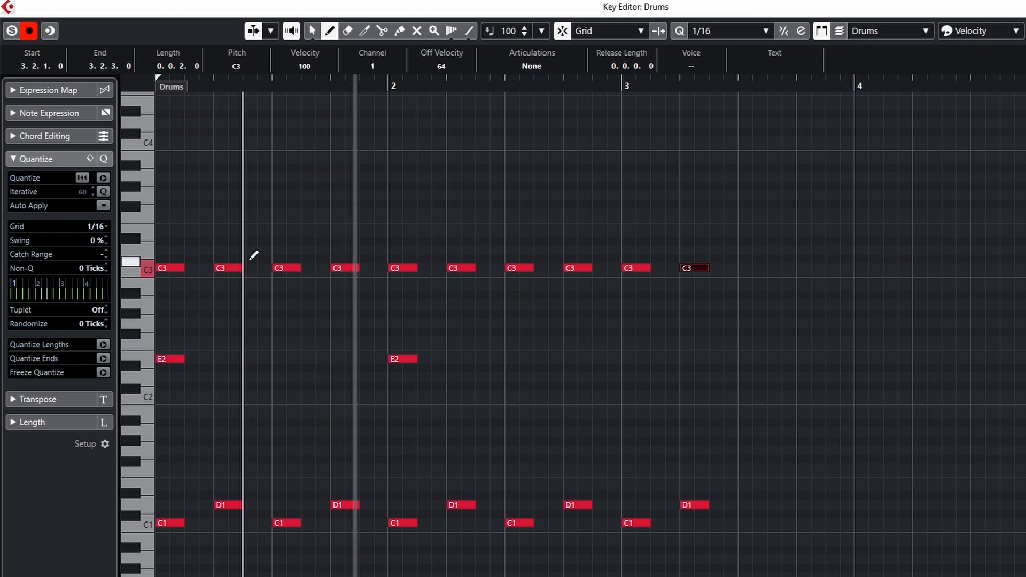
key("space")
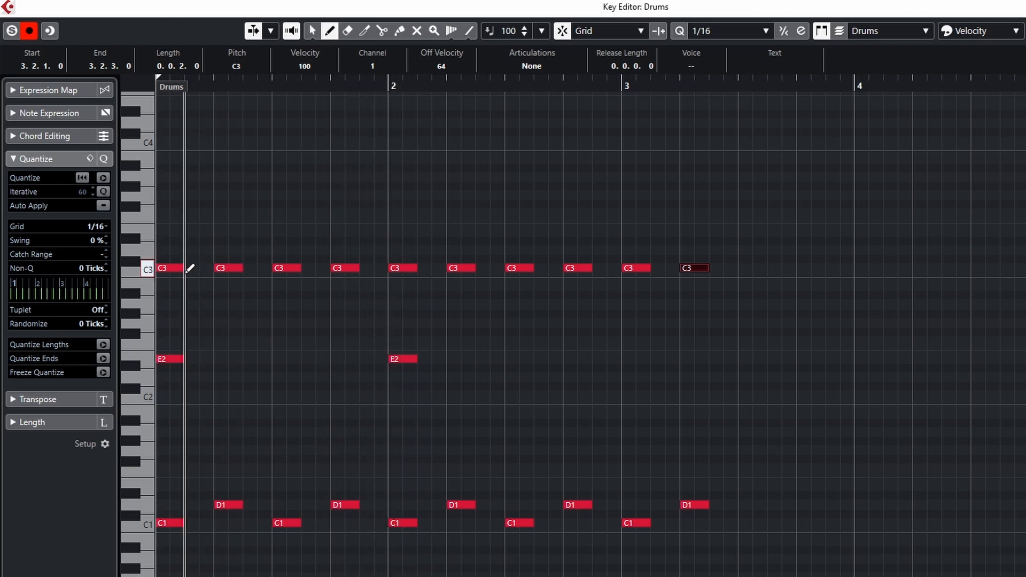
Step: Shorten bar 1's four C3 notes to sixteenths and copy C3 onto the offbeats after beats 1, 2 and 3
left_click(312, 31)
left_click_drag(183, 268, 170, 270)
left_click_drag(242, 271, 228, 271)
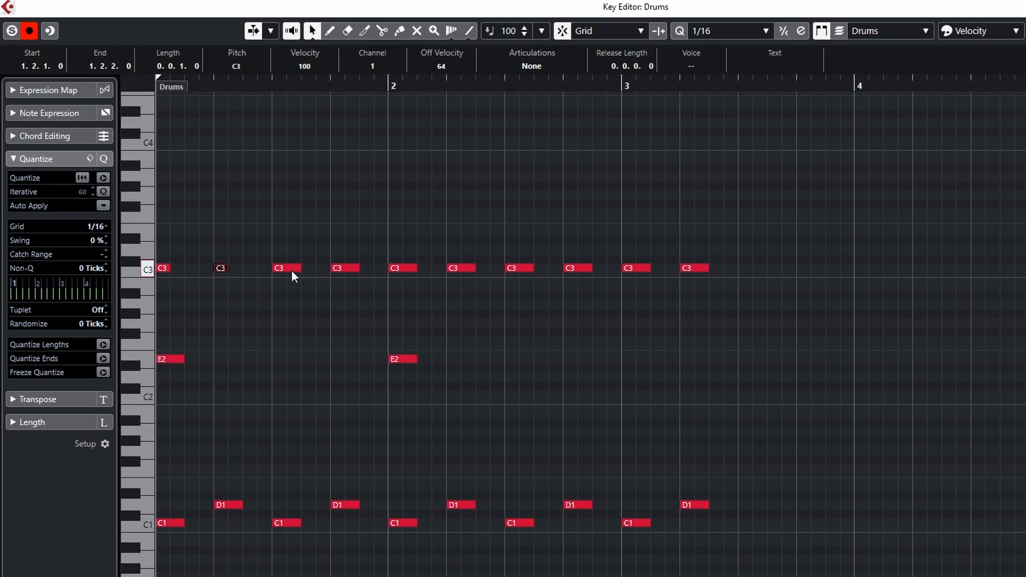
left_click_drag(297, 268, 285, 269)
left_click_drag(165, 269, 344, 271)
Step: Shorten the remaining C3 notes to sixteenths, copy C3 onto the remaining offbeats through 3.2.3, and play back the pattern
left_click_drag(417, 268, 402, 270)
left_click_drag(470, 269, 468, 275)
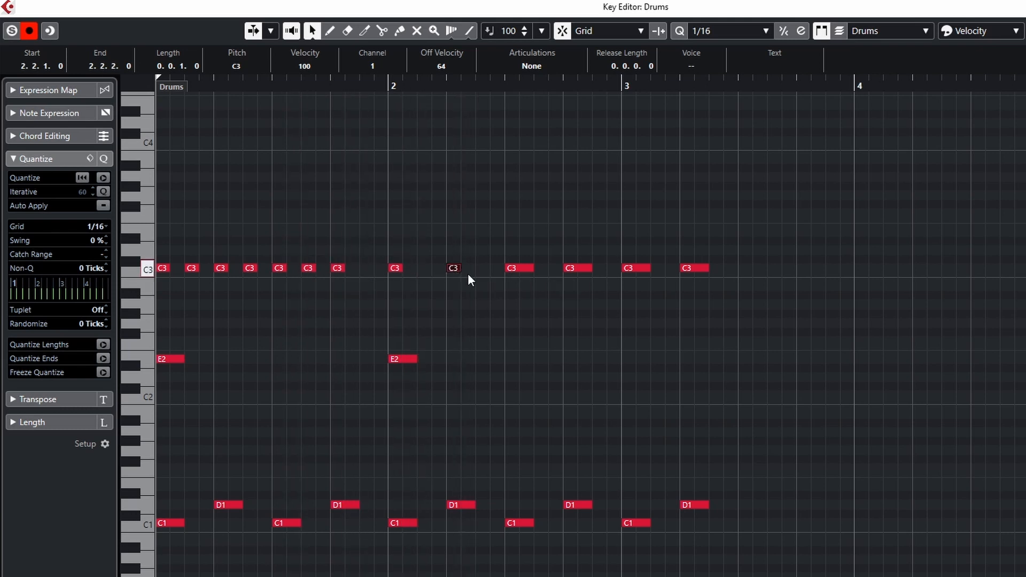
left_click_drag(531, 269, 517, 270)
left_click_drag(589, 271, 580, 270)
left_click_drag(644, 269, 634, 270)
left_click_drag(707, 269, 690, 271)
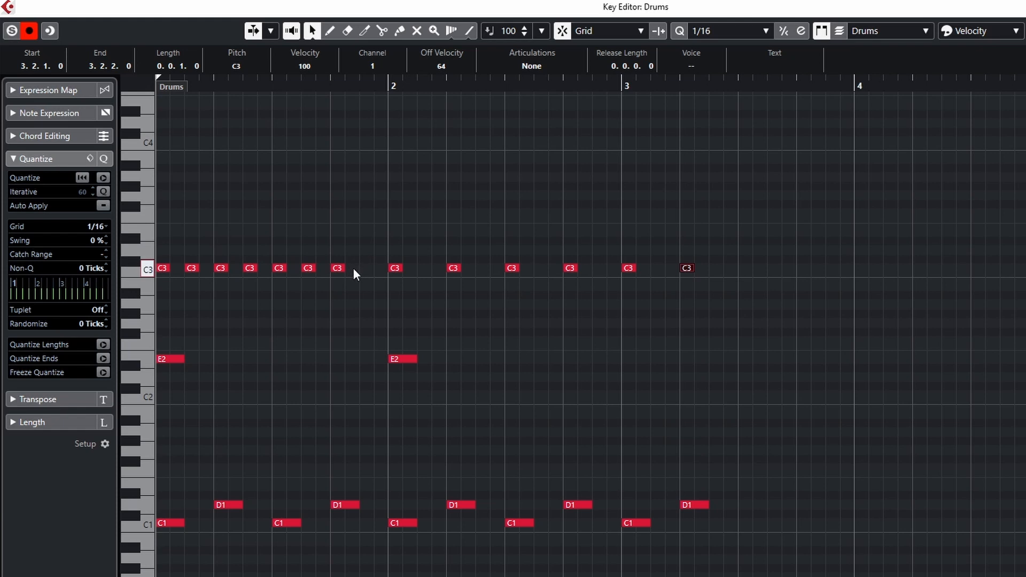
left_click_drag(340, 268, 723, 278)
key("space")
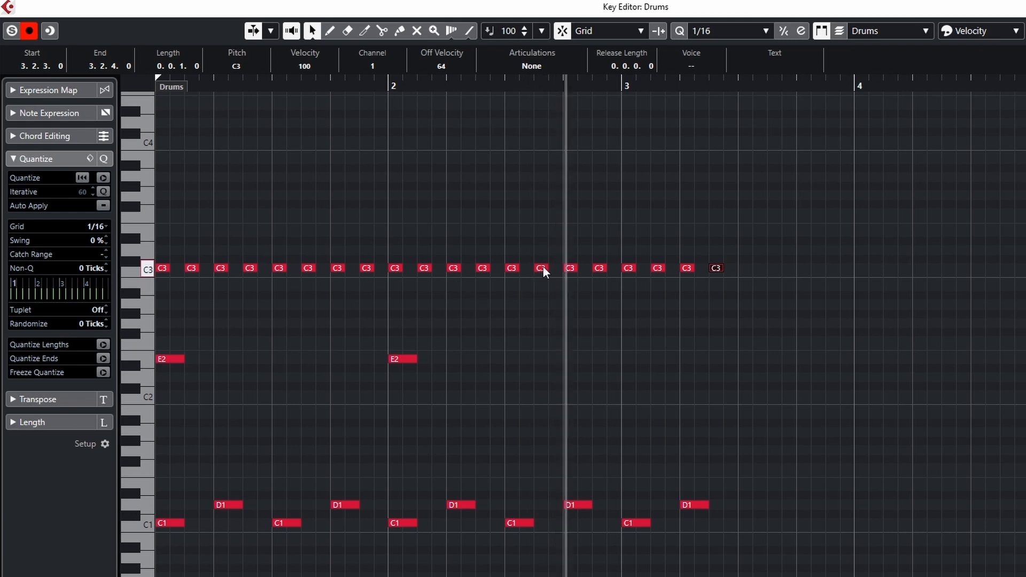
Step: Raise the C3 notes at 2.4.3 and 1.2.3 to D#3, auditioning the pattern
left_click_drag(600, 266, 598, 244)
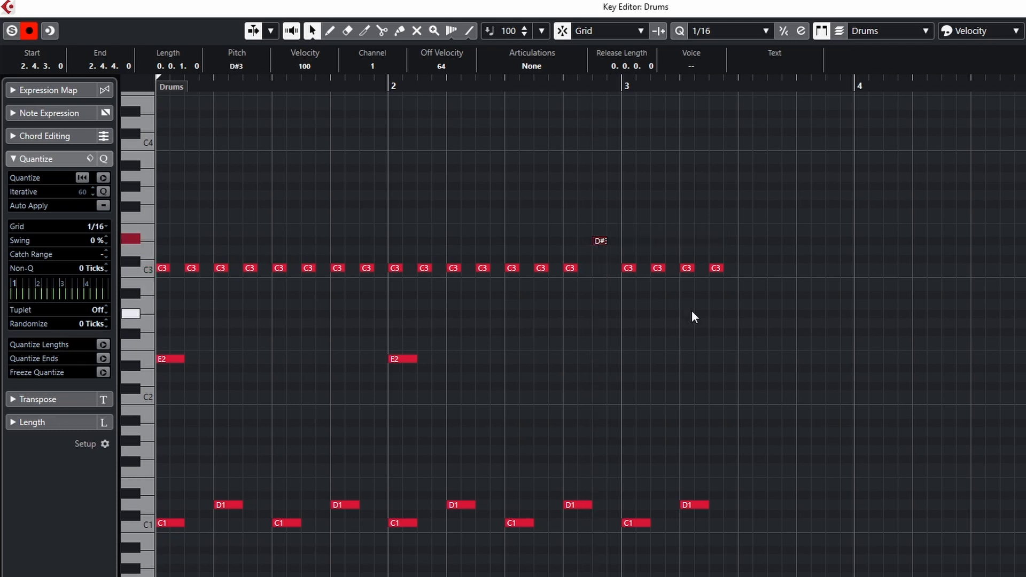
key("space")
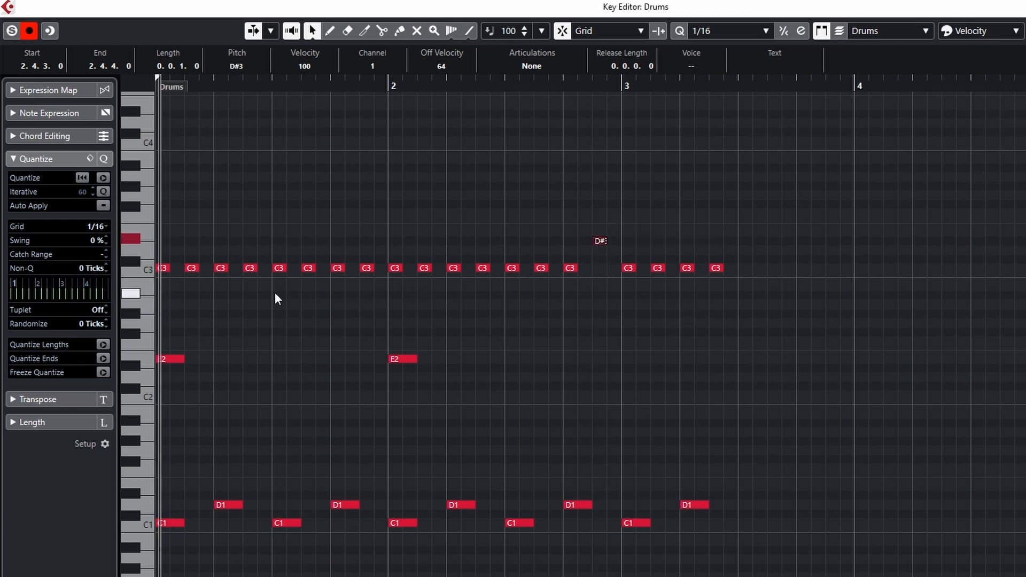
key("space")
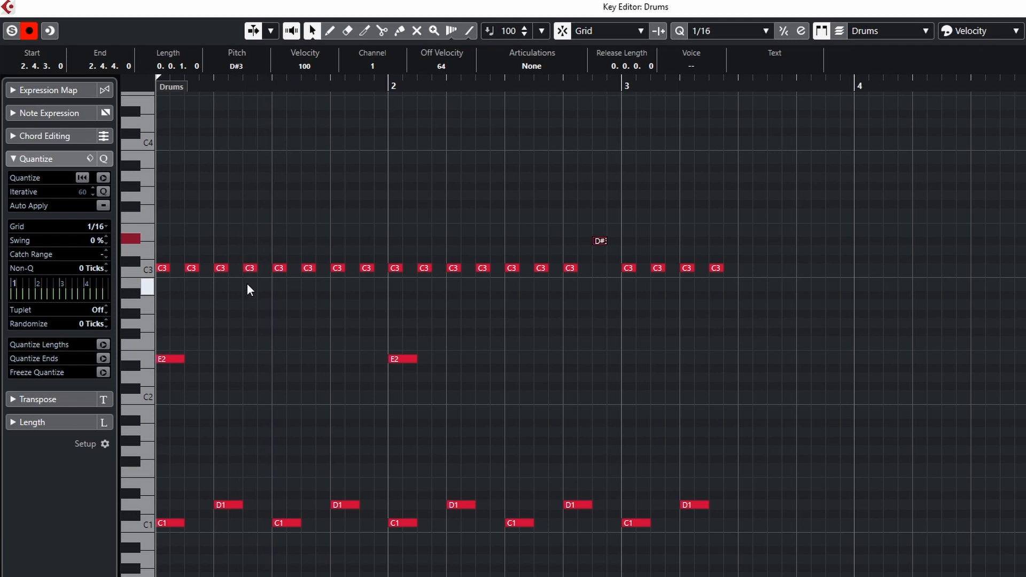
left_click_drag(251, 268, 250, 243)
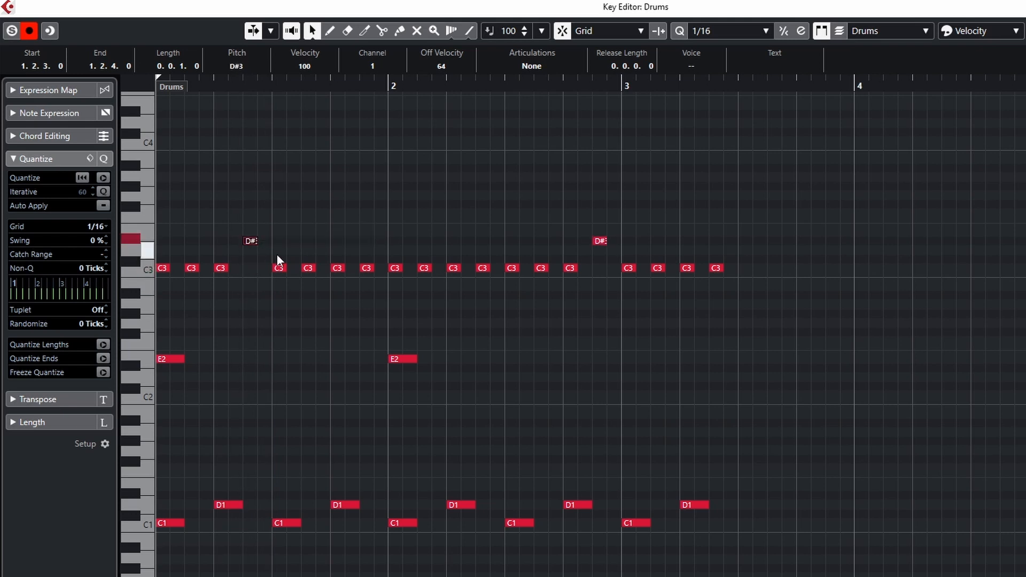
key("space")
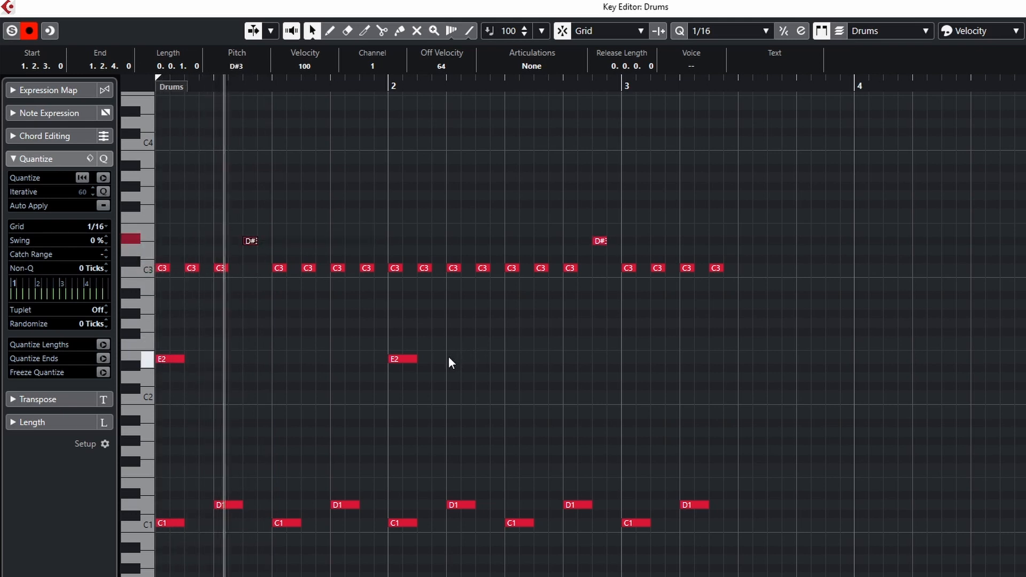
key("space")
Step: Raise the C3 notes at 1.4.3, 2.2.3 and 3.2.1 to D#3 and play back the pattern
left_click(369, 274)
left_click_drag(368, 268, 367, 241)
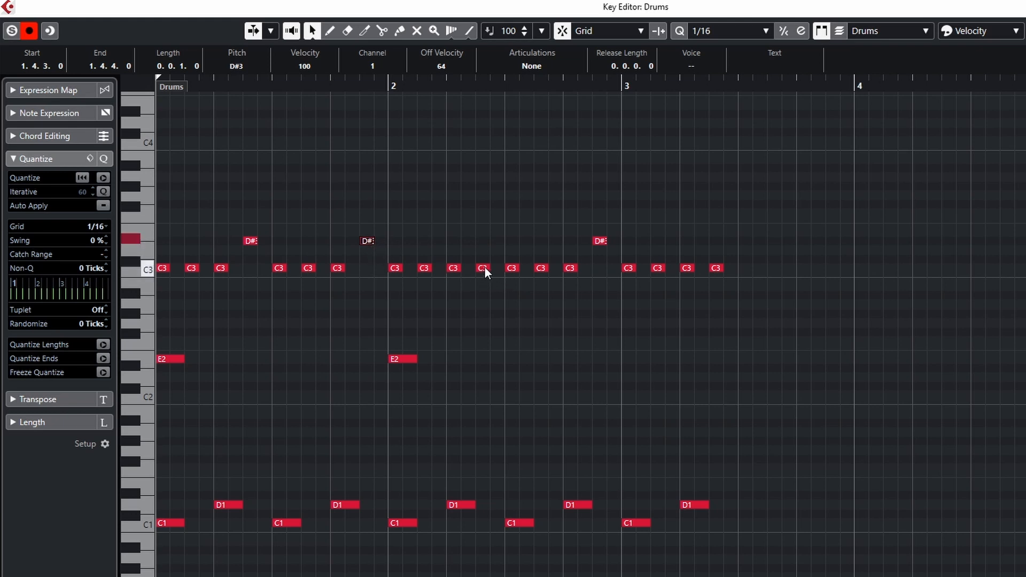
left_click_drag(484, 266, 508, 255)
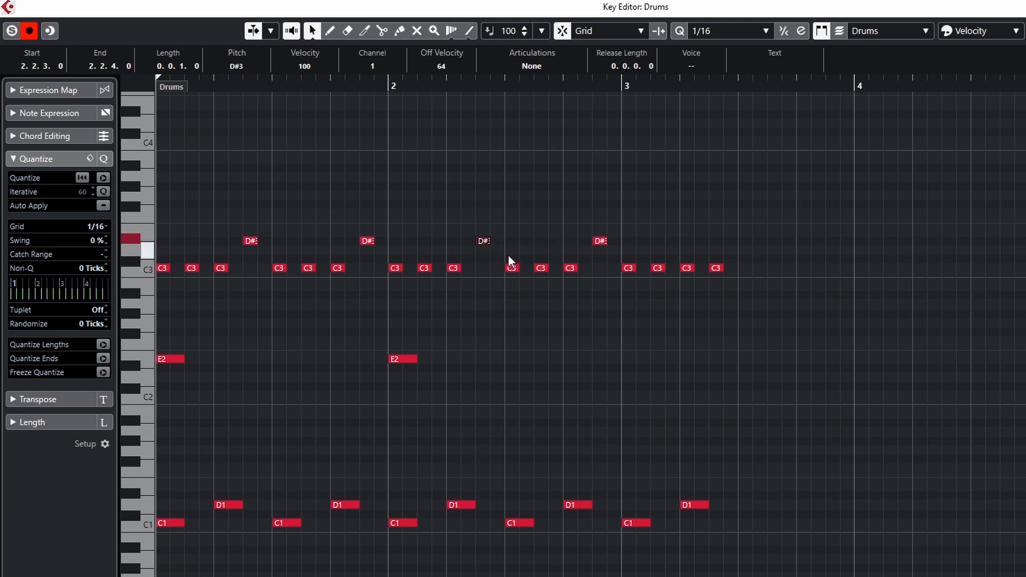
left_click_drag(716, 270, 689, 241)
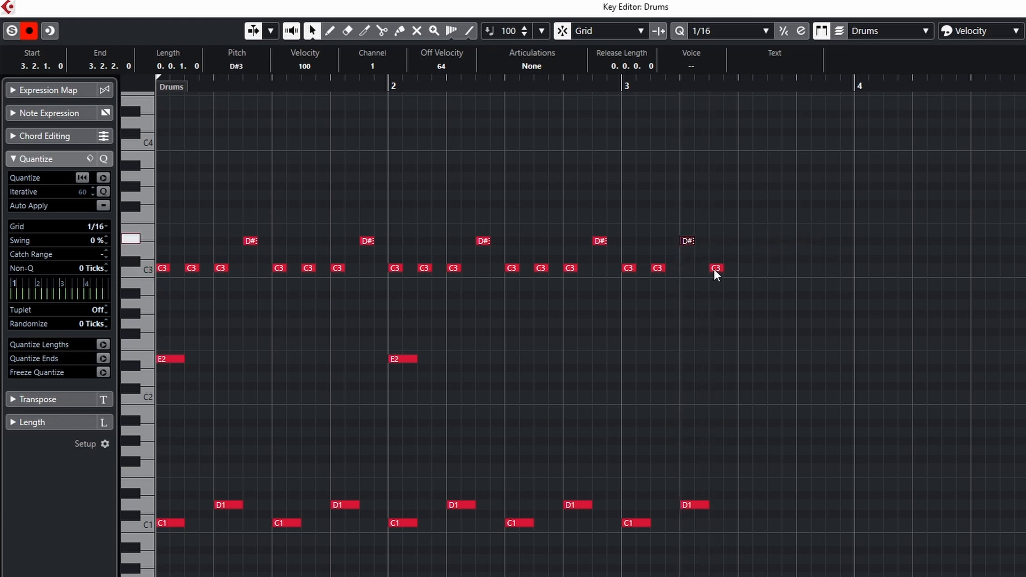
key("space")
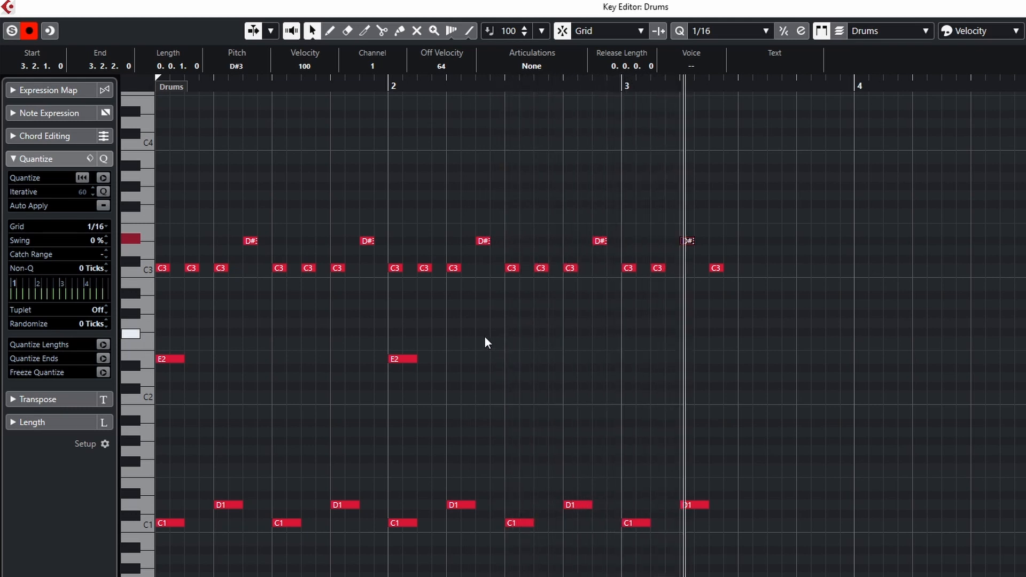
key("space")
Step: Move bar 3's D#3 note to 3.2.3 and its last C3 note to 3.2.1, and play back the pattern
left_click_drag(686, 240, 720, 245)
left_click(717, 268)
key("space")
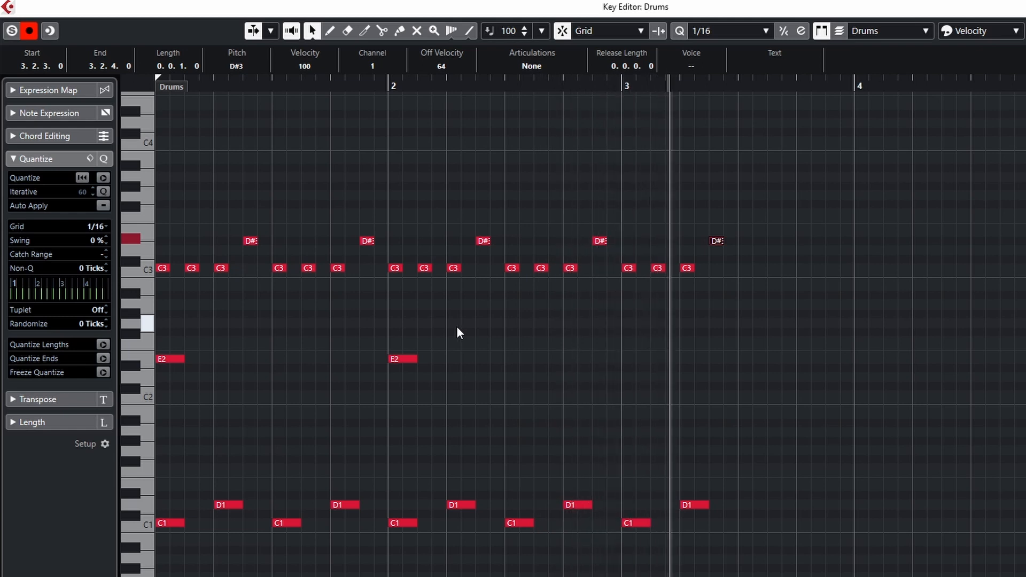
Step: Play back the drum pattern, winding the playhead back and forth around the start of bar 1
key("space")
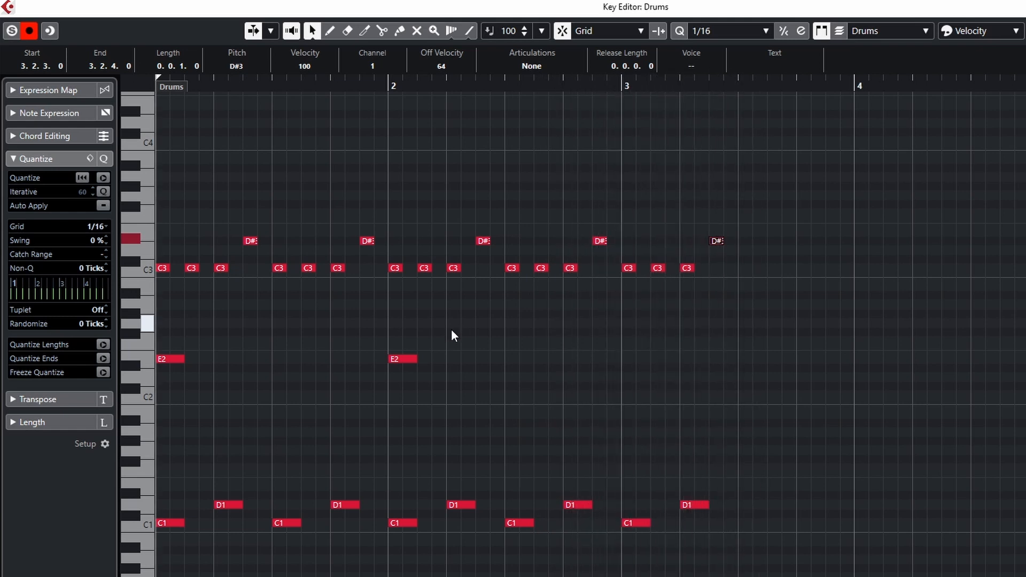
key("space")
key("KP_Subtract")
key("KP_Subtract")
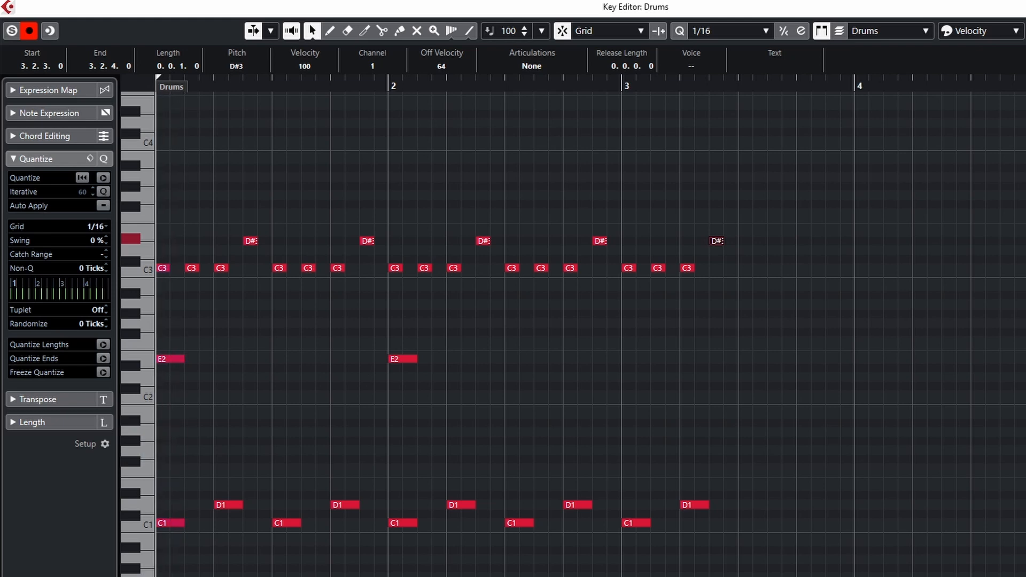
key("KP_Add")
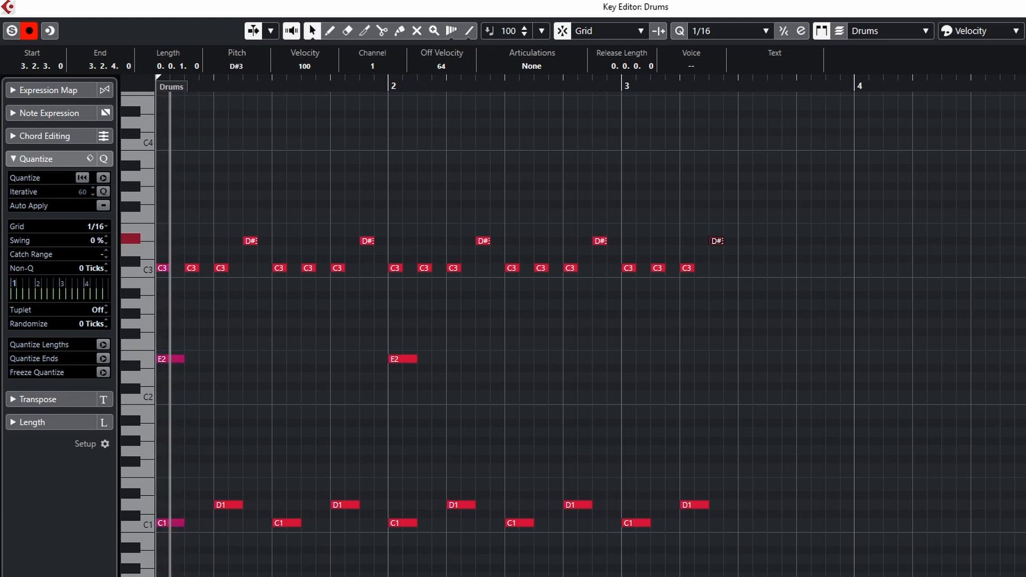
key("KP_Subtract")
key("KP_Add")
key("KP_Subtract")
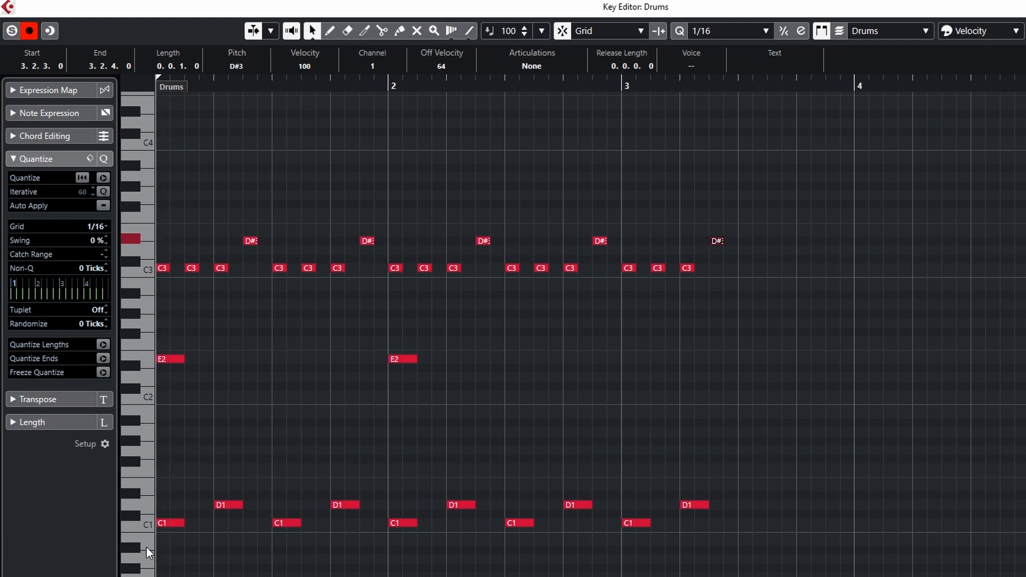
Step: Vary the velocities of the C1, D1, C3 and D#3 notes across the pattern and play it back
left_click(167, 524)
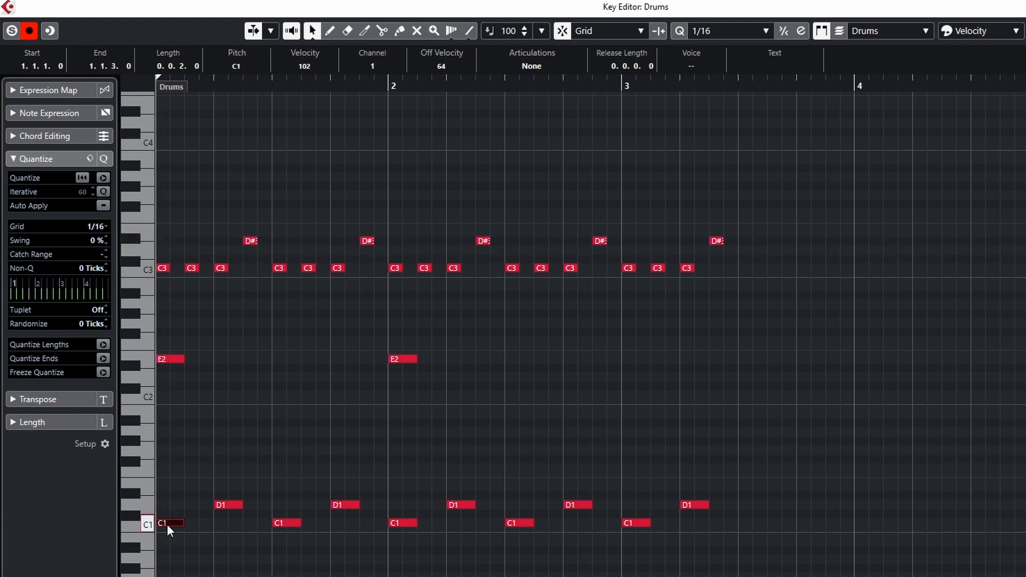
left_click_drag(736, 538, 166, 479)
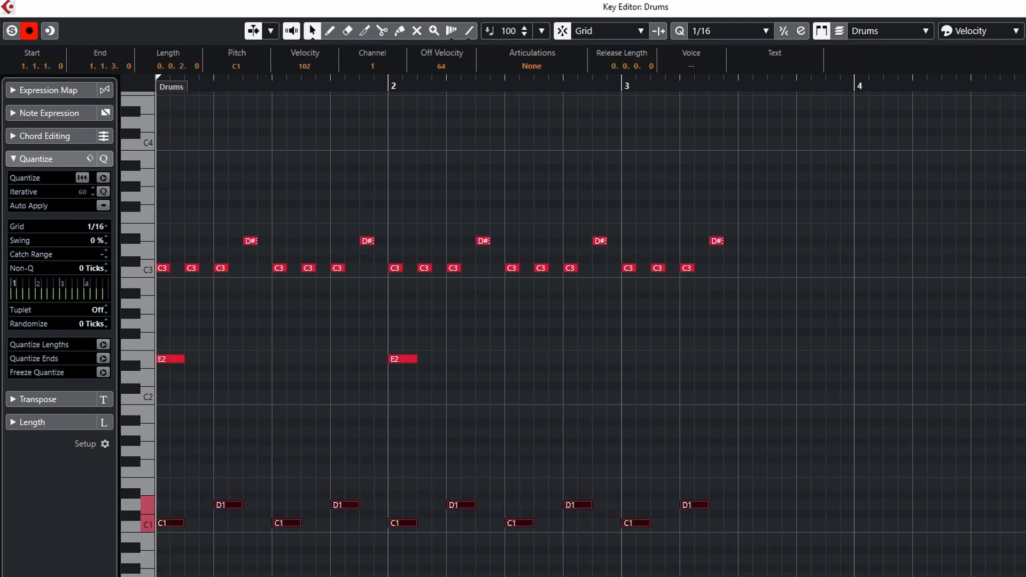
left_click_drag(171, 576, 258, 576)
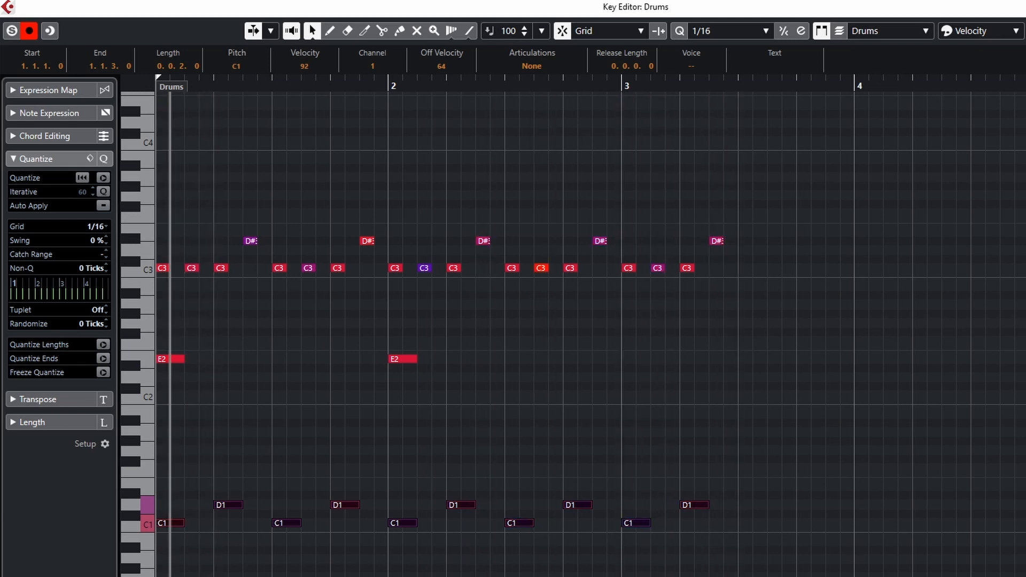
key("space")
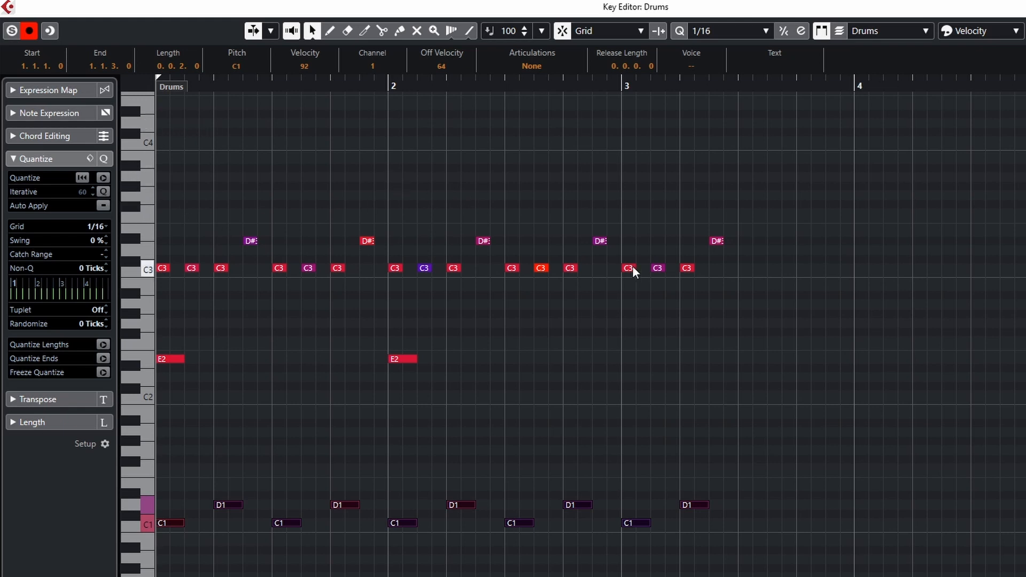
left_click(641, 312)
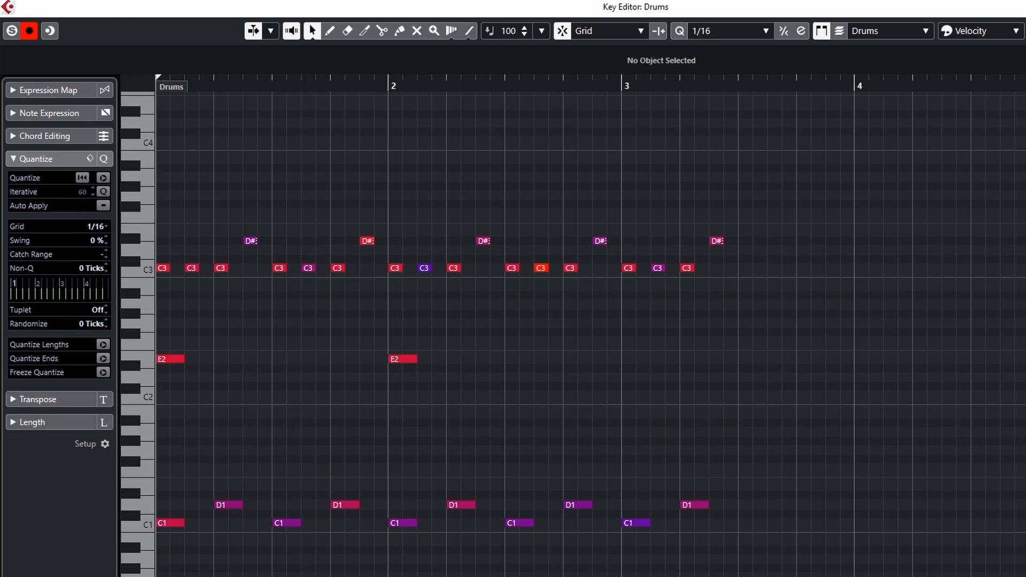
Step: Close the note editor, delete the Drums MIDI part from the arrangement and return the playhead to the project start
key("Return")
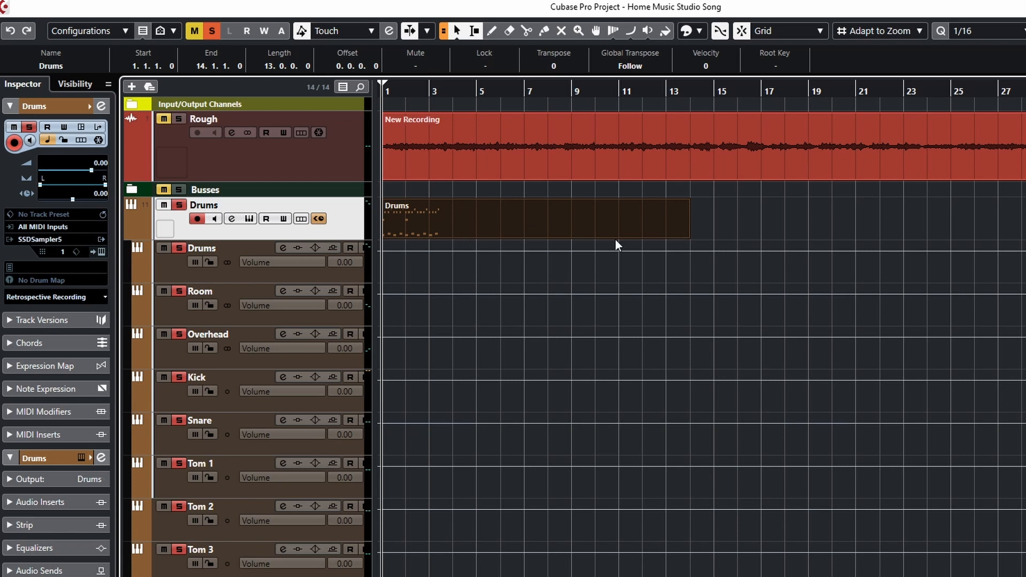
left_click(721, 234)
left_click(688, 223)
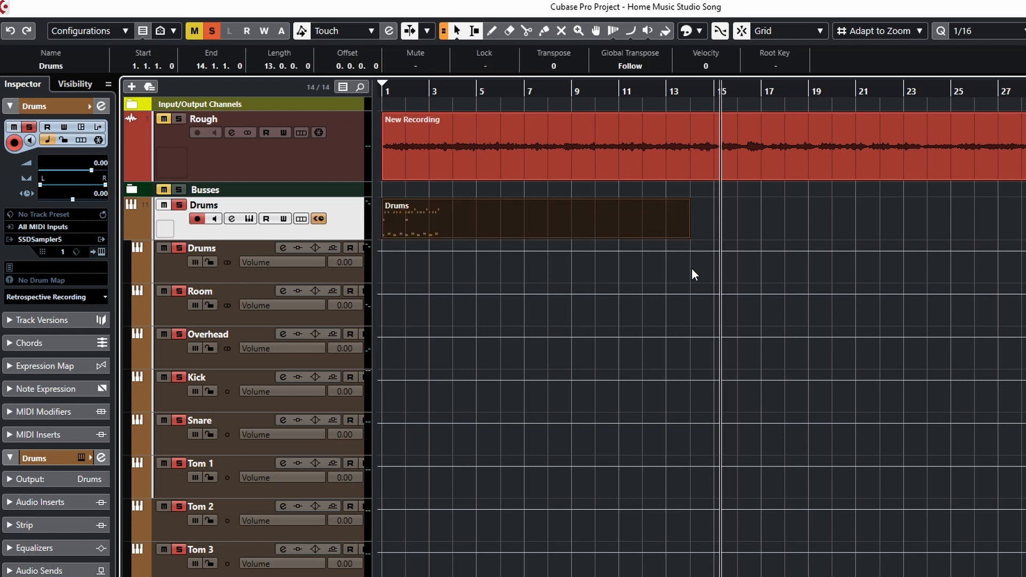
key("Delete")
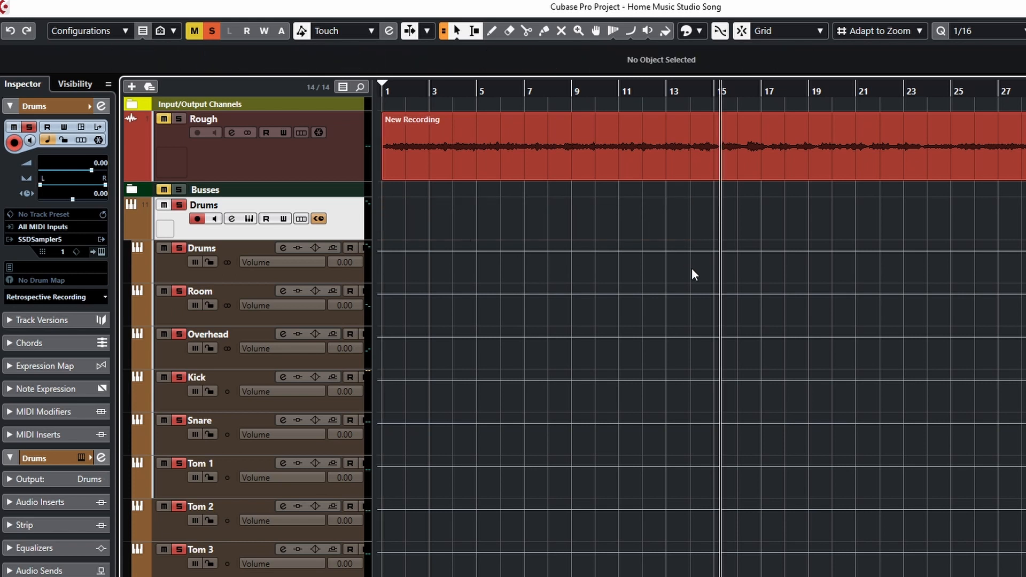
left_click(379, 108)
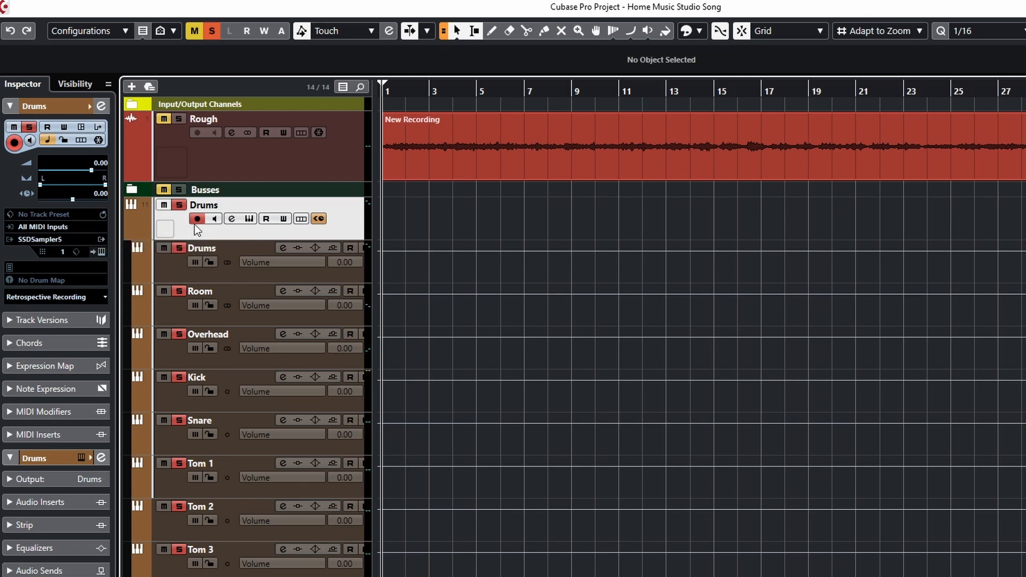
Step: Try Seaboard RISE as the Drums track's MIDI input and restore the input to All MIDI Inputs
left_click(62, 230)
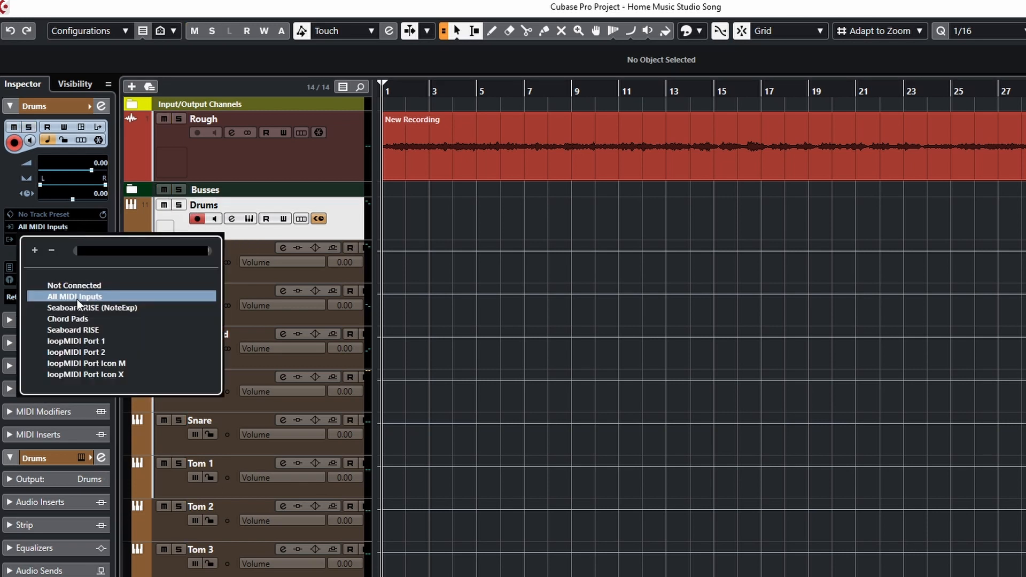
left_click(71, 330)
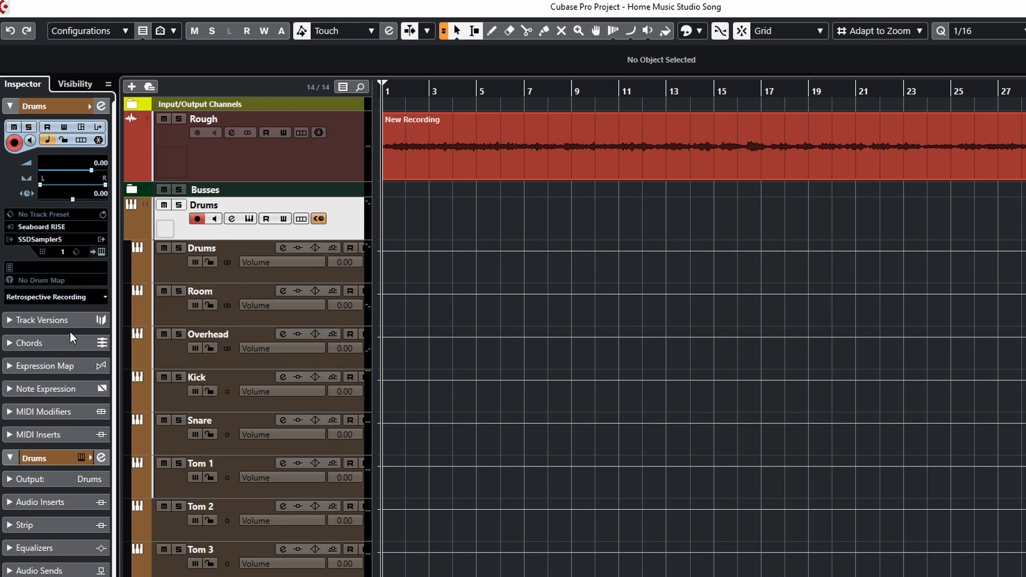
left_click(53, 227)
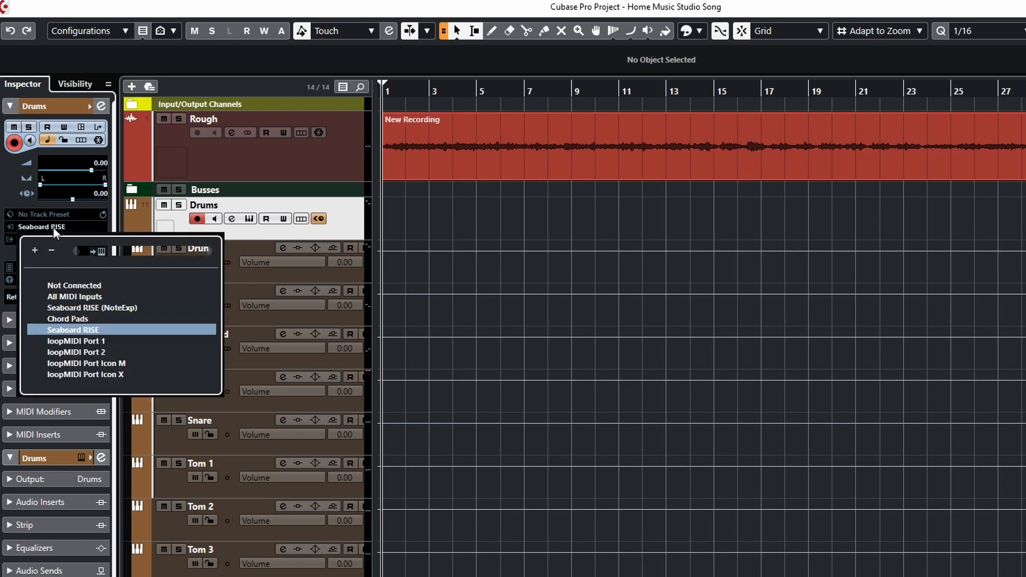
left_click(81, 297)
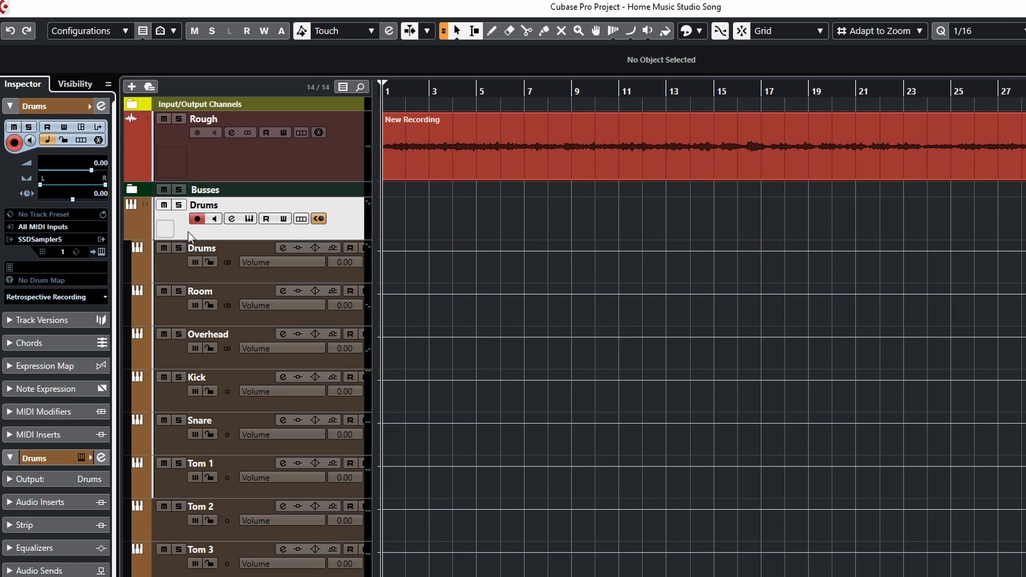
Step: Record-enable the Drums track and record a live MIDI drum performance from bar 1 to bar 18
left_click(196, 221)
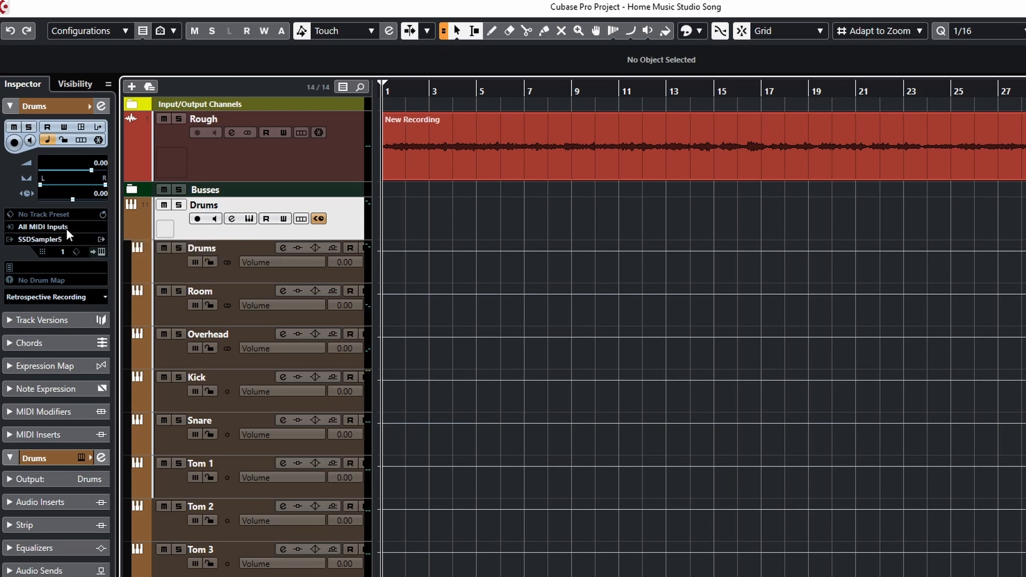
left_click(197, 219)
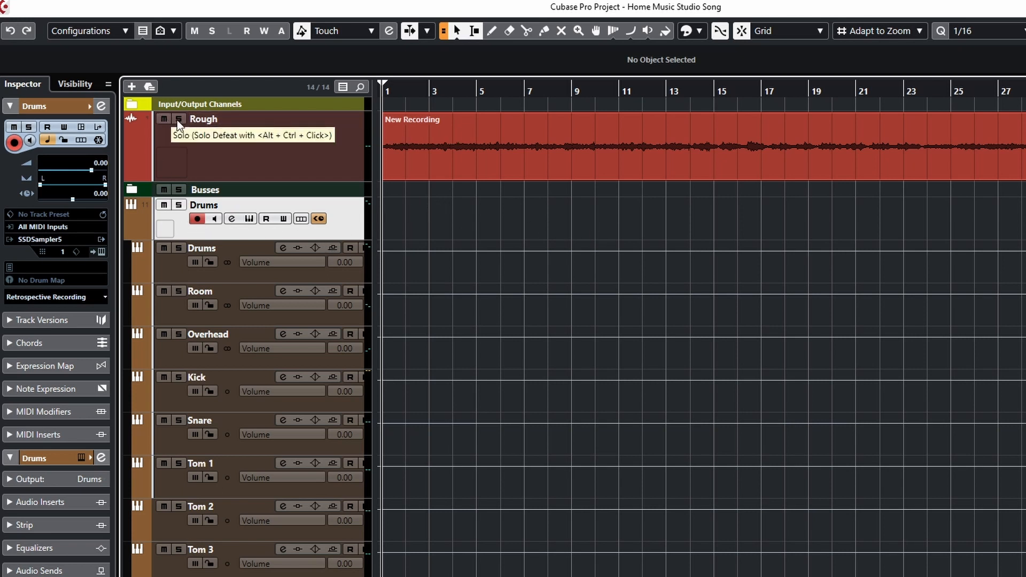
mouse_move(178, 127)
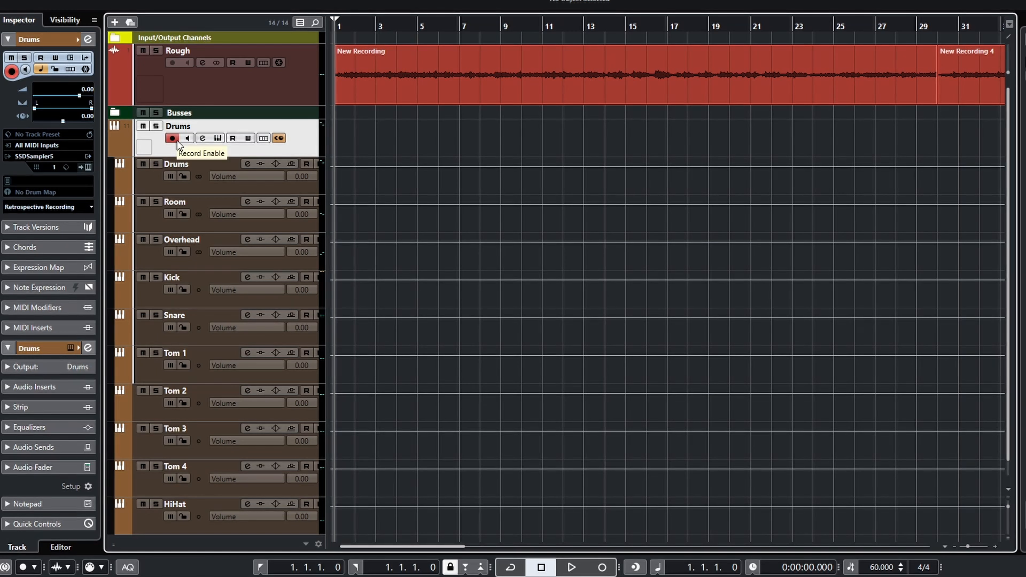
left_click(601, 568)
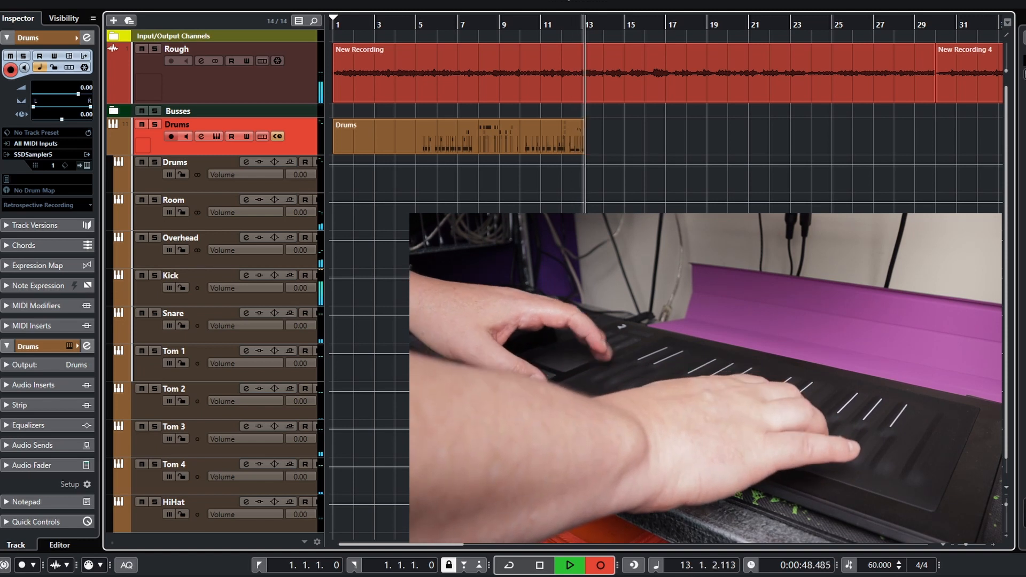
key("space")
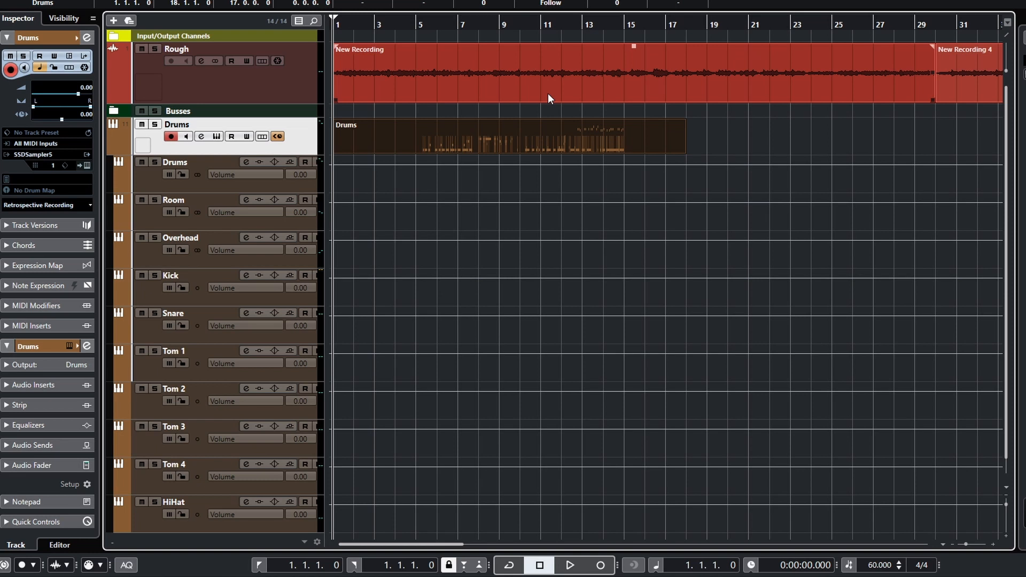
Step: Play back the recorded Drums part from bar 5
left_click(540, 121)
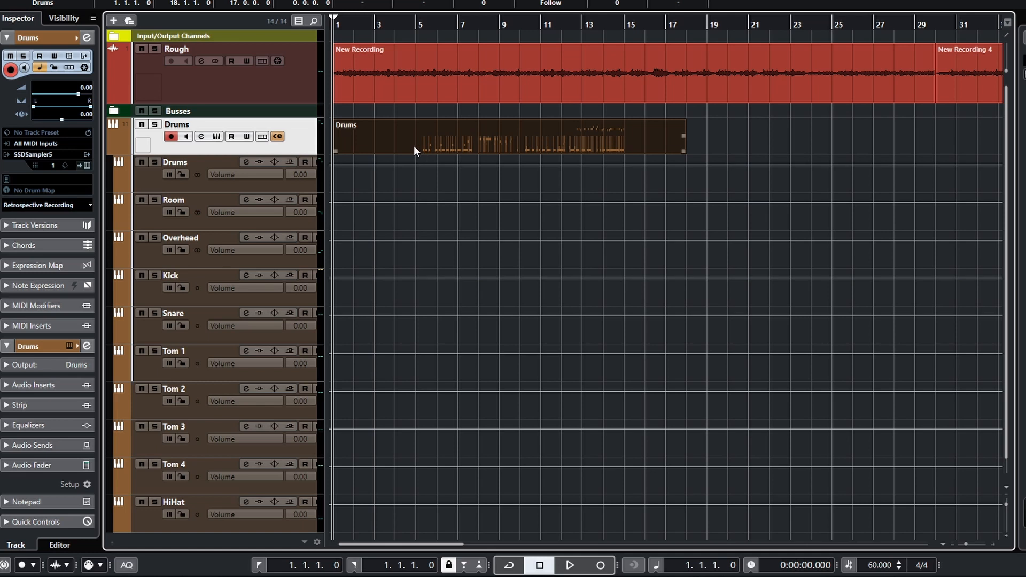
left_click(420, 25)
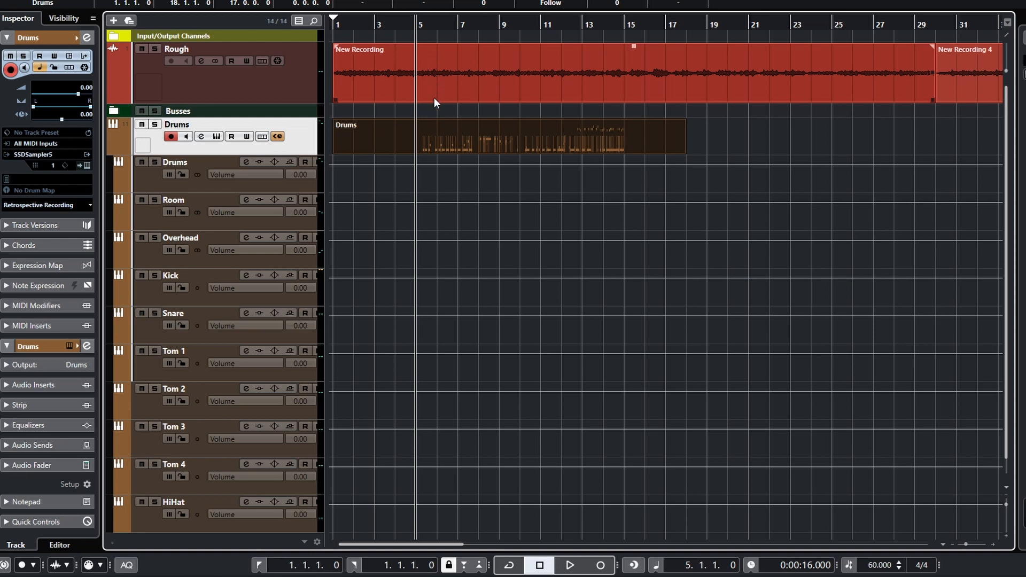
key("space")
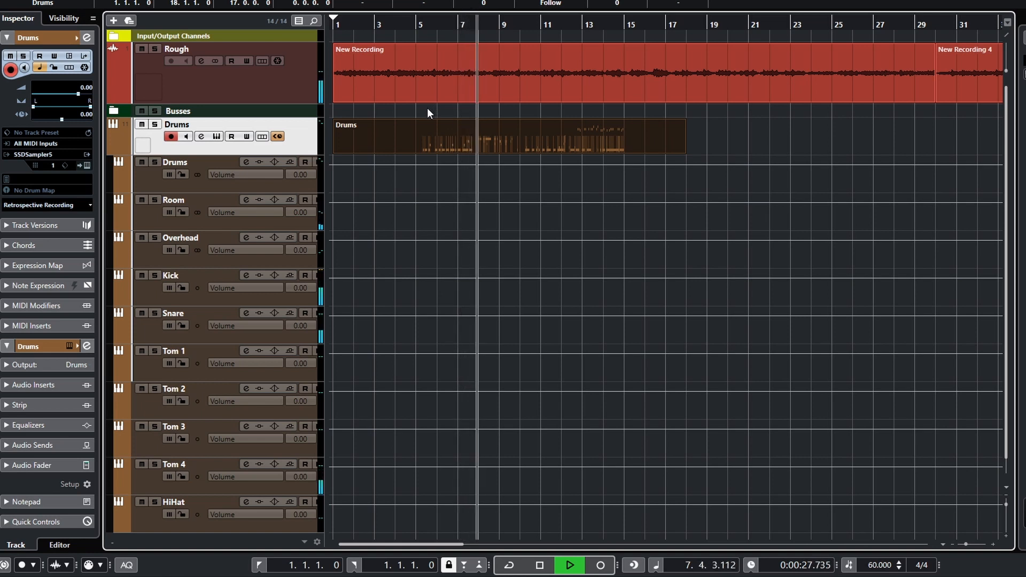
left_click(425, 132)
key("space")
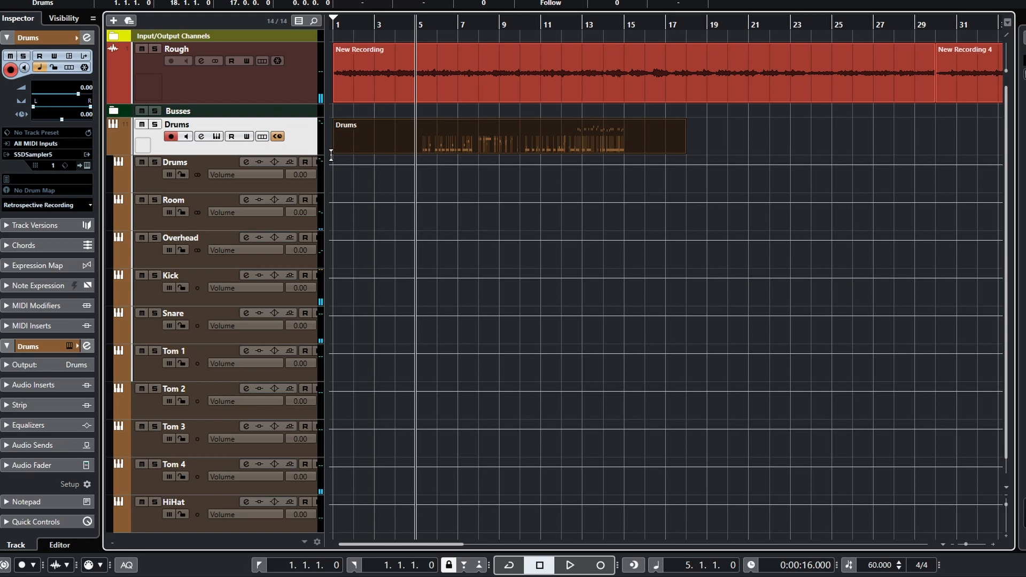
Step: Trim the Drums part to bars 5 through 16, move it to start at bar 23, and return the playhead to bar 1
left_click_drag(335, 152, 417, 152)
left_click_drag(683, 151, 646, 151)
left_click_drag(490, 148, 861, 151)
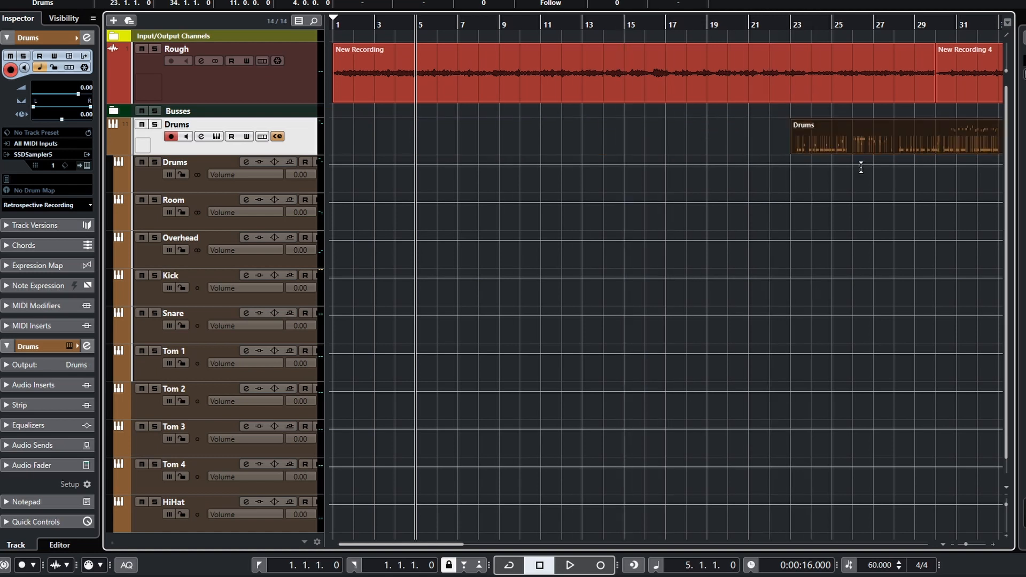
left_click(334, 33)
left_click(336, 31)
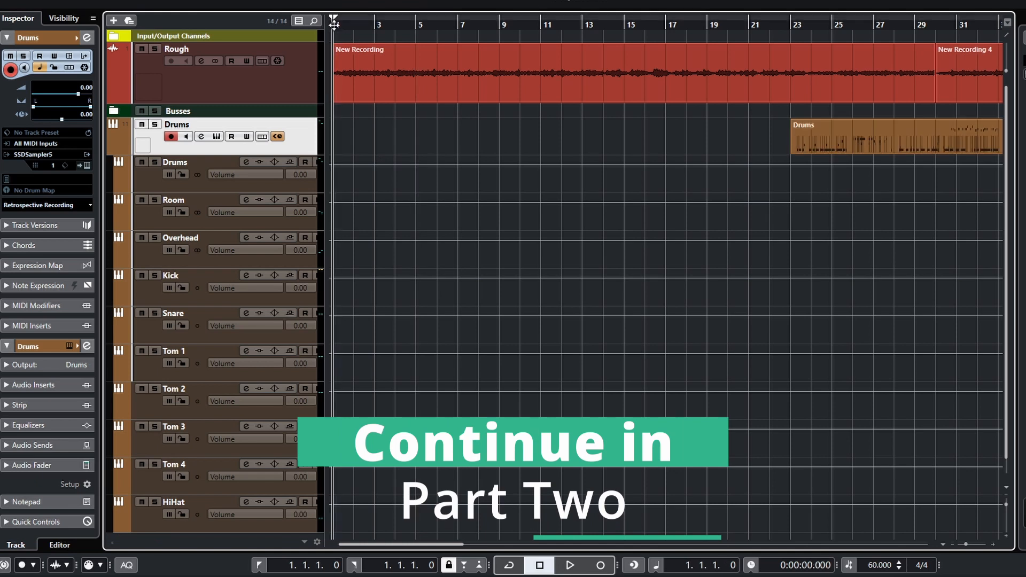